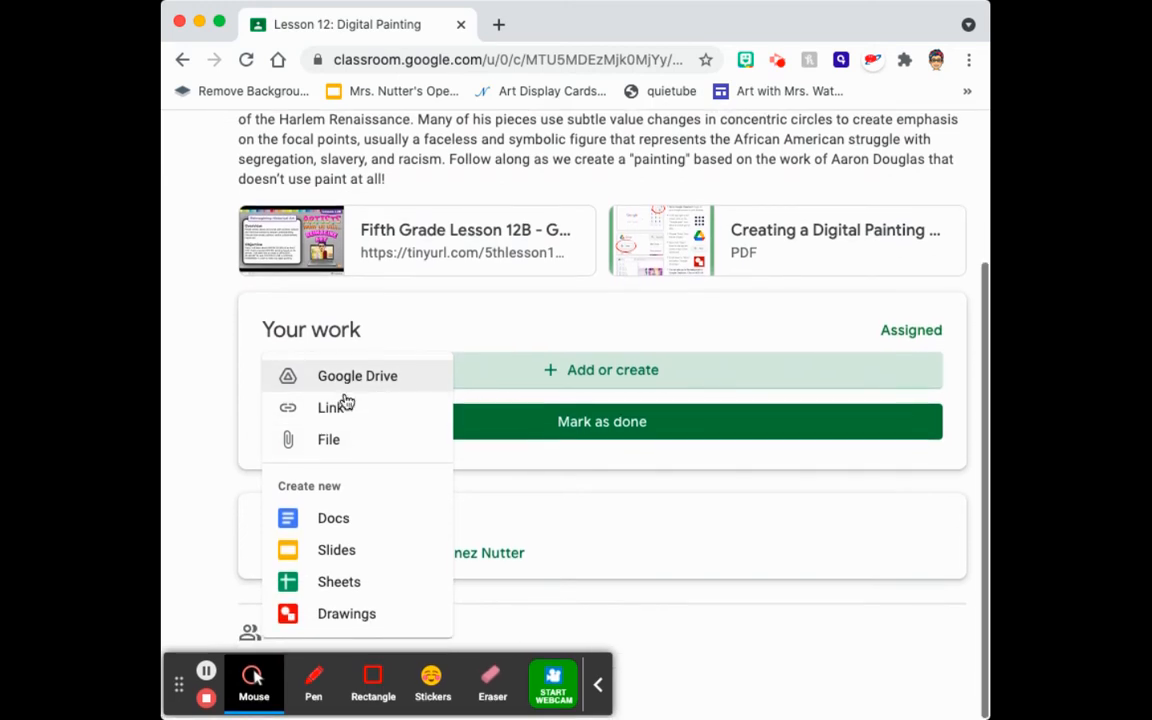
# Step: Create a new Google Drawings file for the Lesson 12: Digital Painting assignment and open it
pyautogui.click(330, 617)
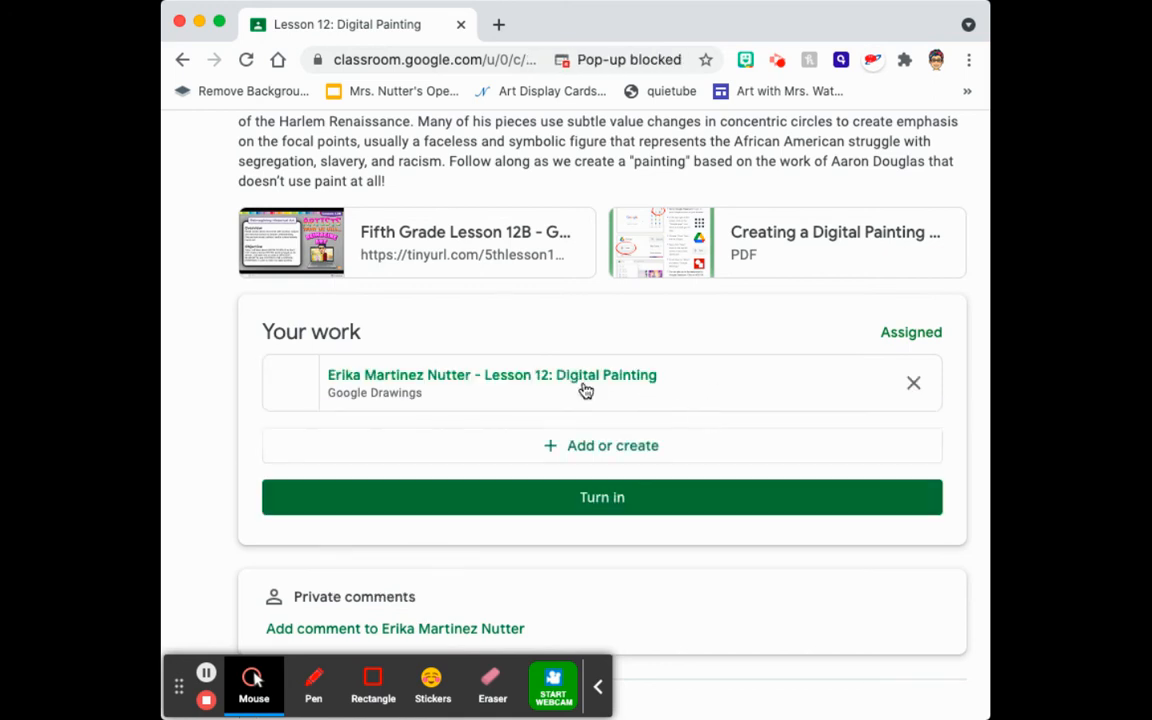
pyautogui.click(460, 396)
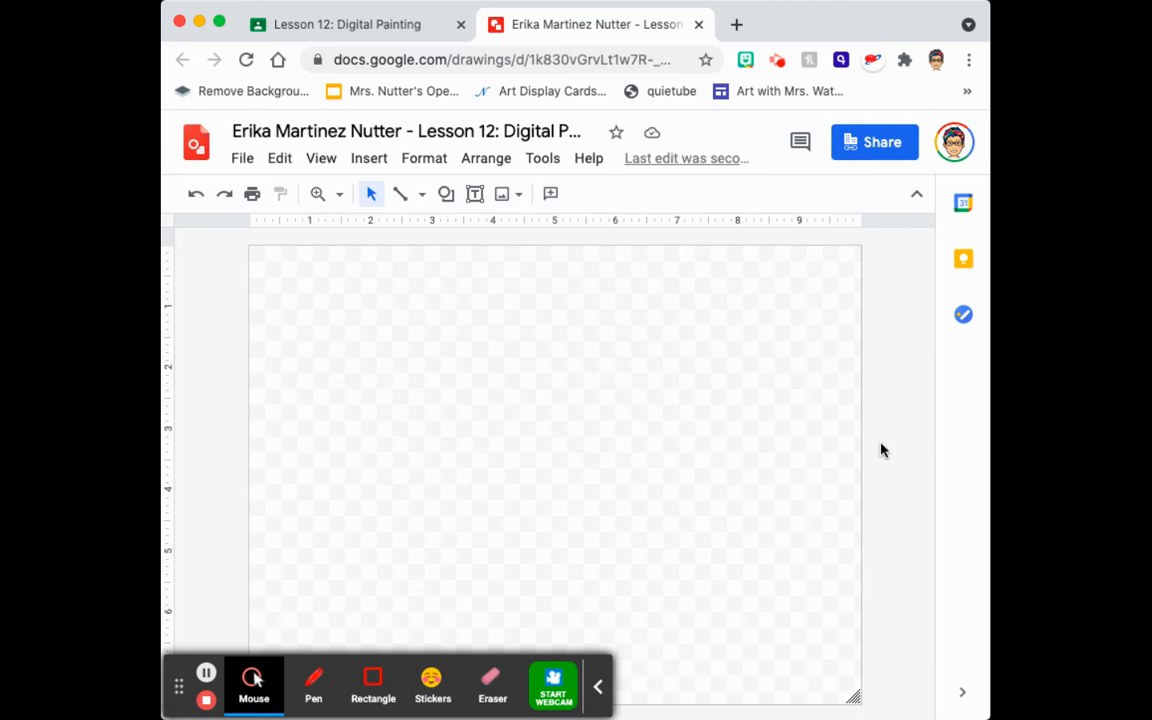
# Step: Start a custom background gradient for the drawing, with type Radial, and add two intermediate gradient stops
pyautogui.rightClick(504, 367)
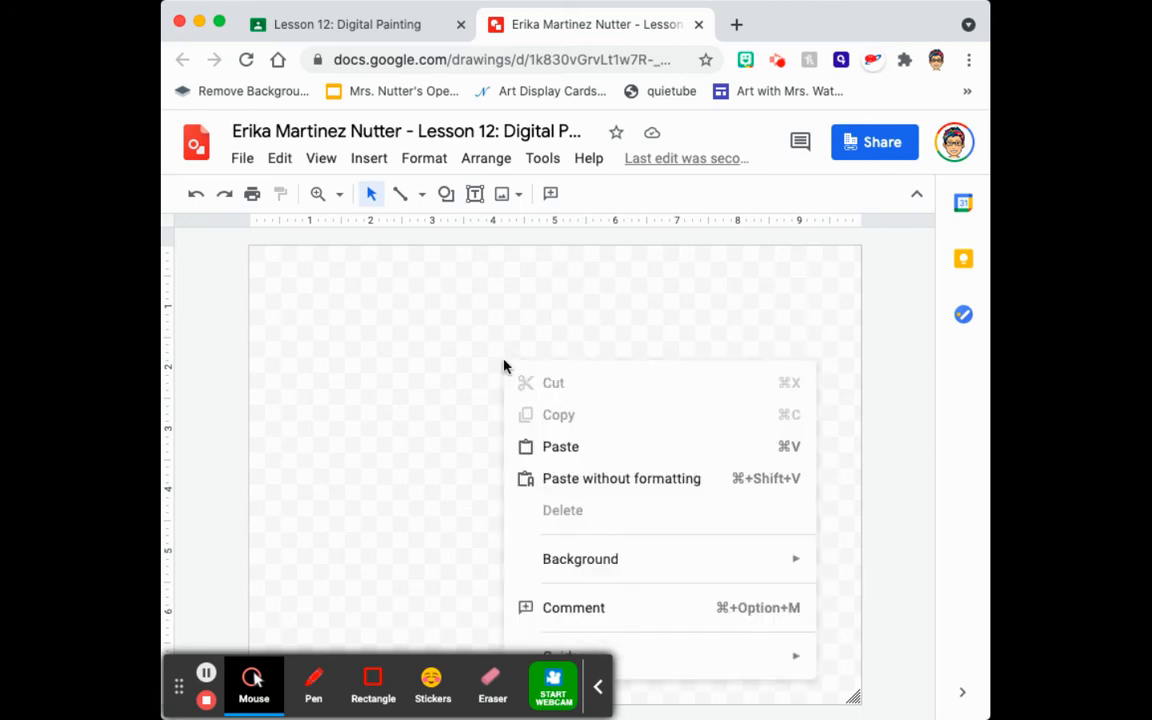
pyautogui.moveTo(575, 565)
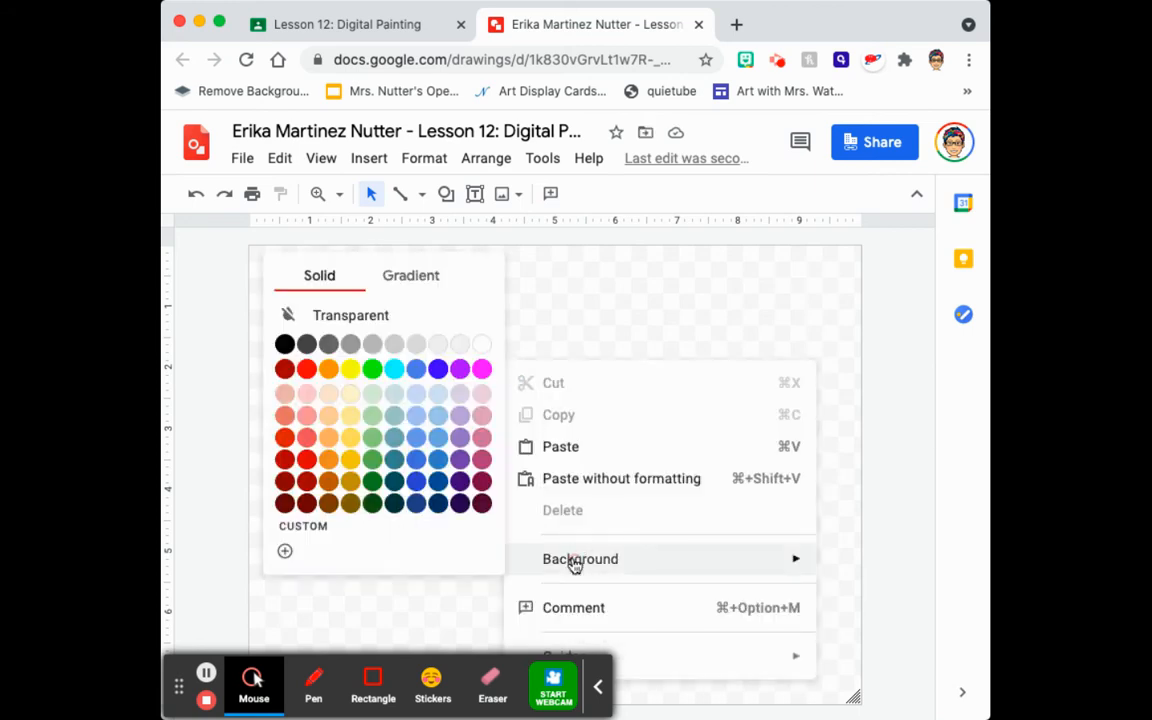
pyautogui.click(397, 277)
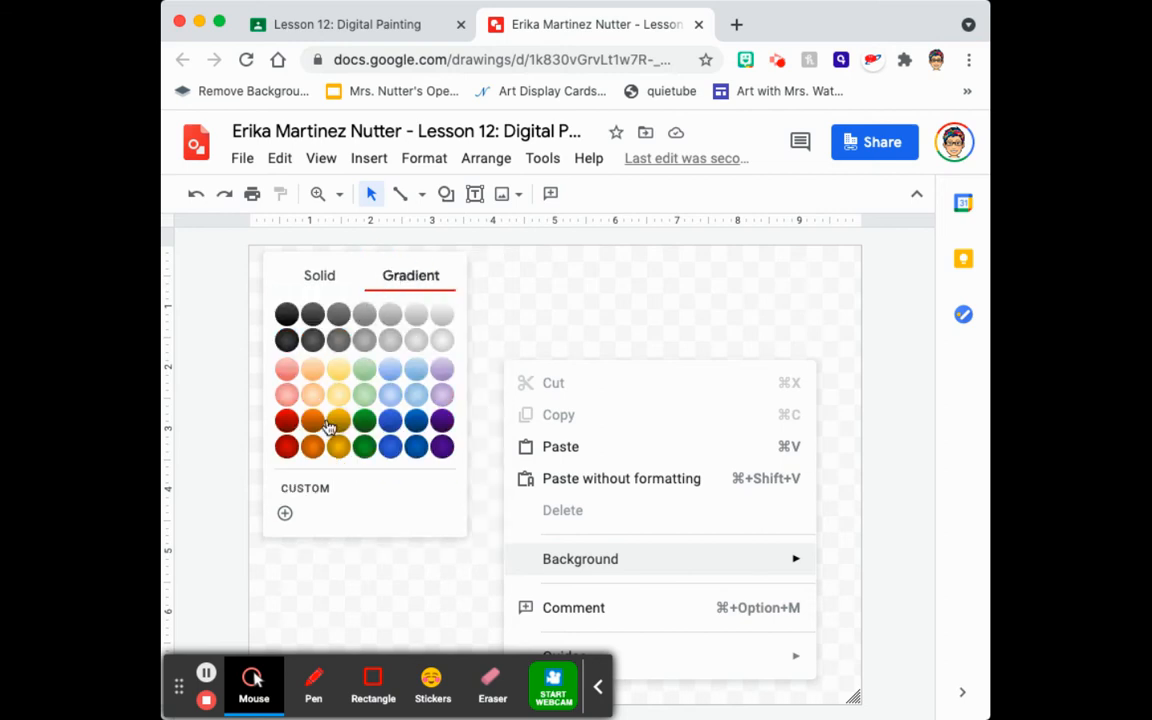
pyautogui.click(301, 492)
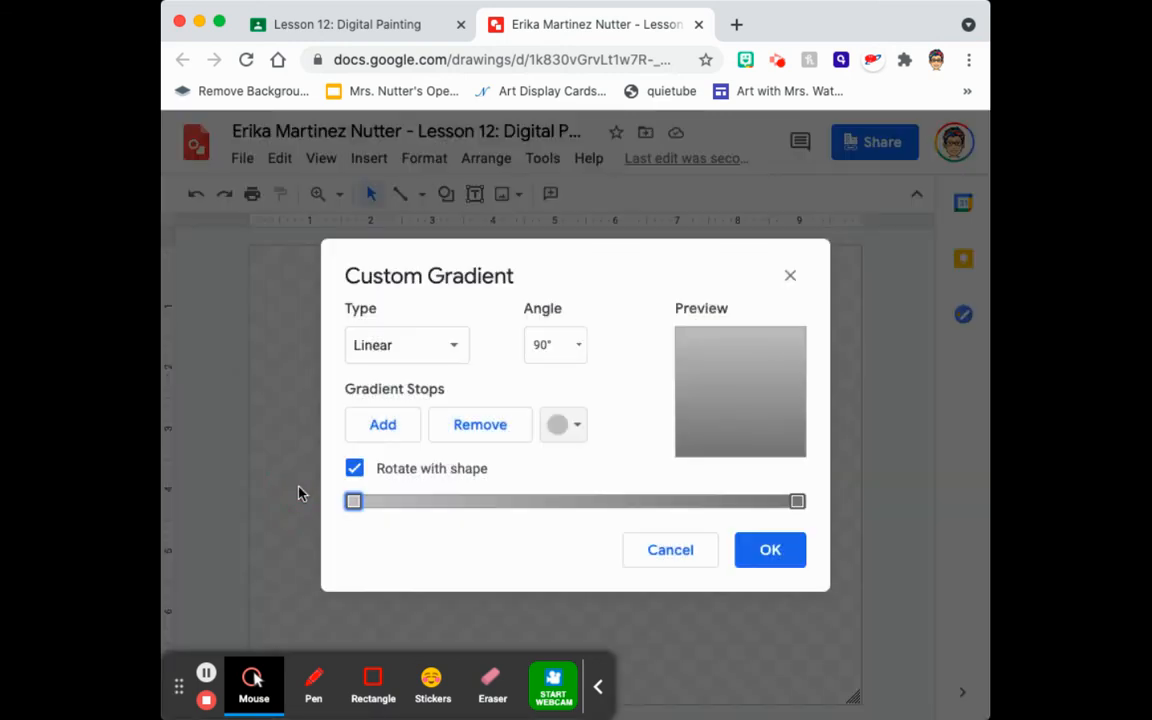
pyautogui.click(440, 350)
pyautogui.click(415, 422)
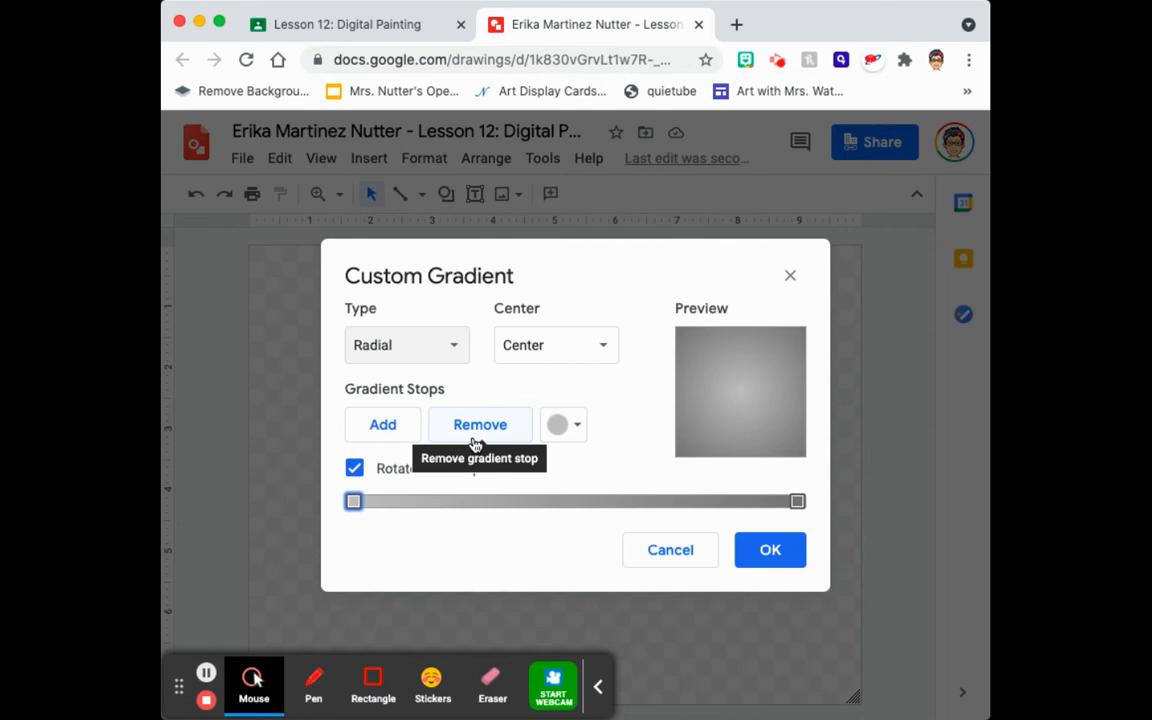
pyautogui.click(385, 425)
pyautogui.click(385, 425)
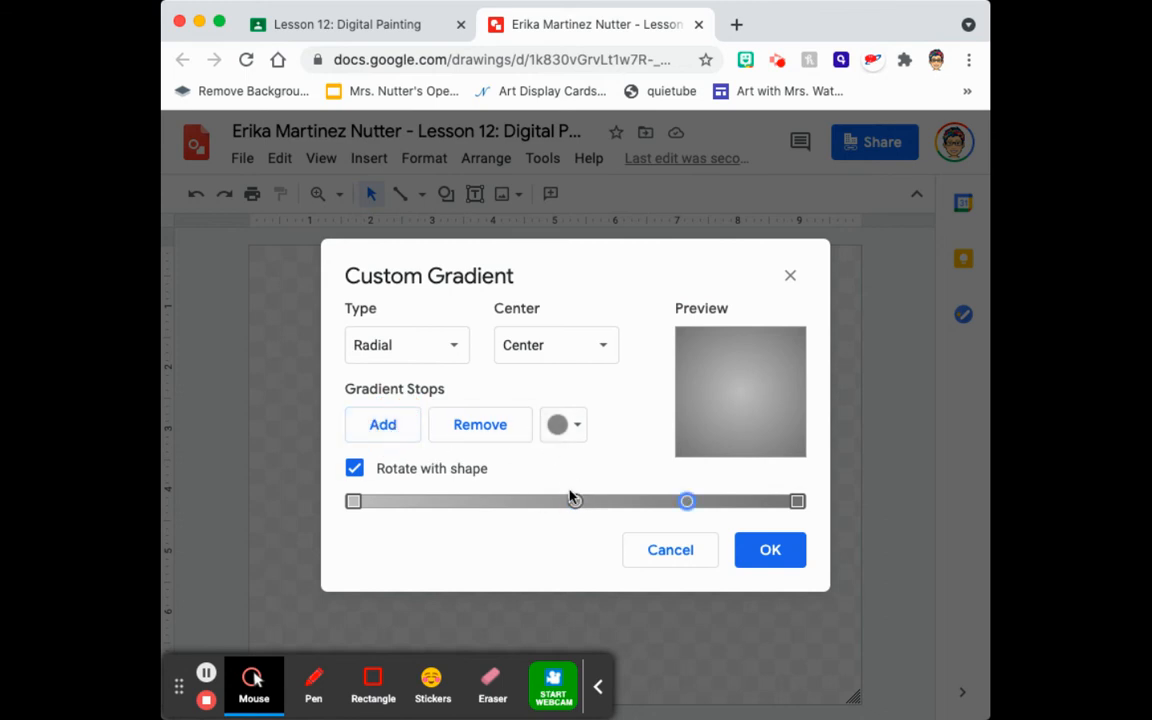
# Step: Color the first gradient stop light yellow and the last gradient stop medium green
pyautogui.click(353, 501)
pyautogui.click(353, 501)
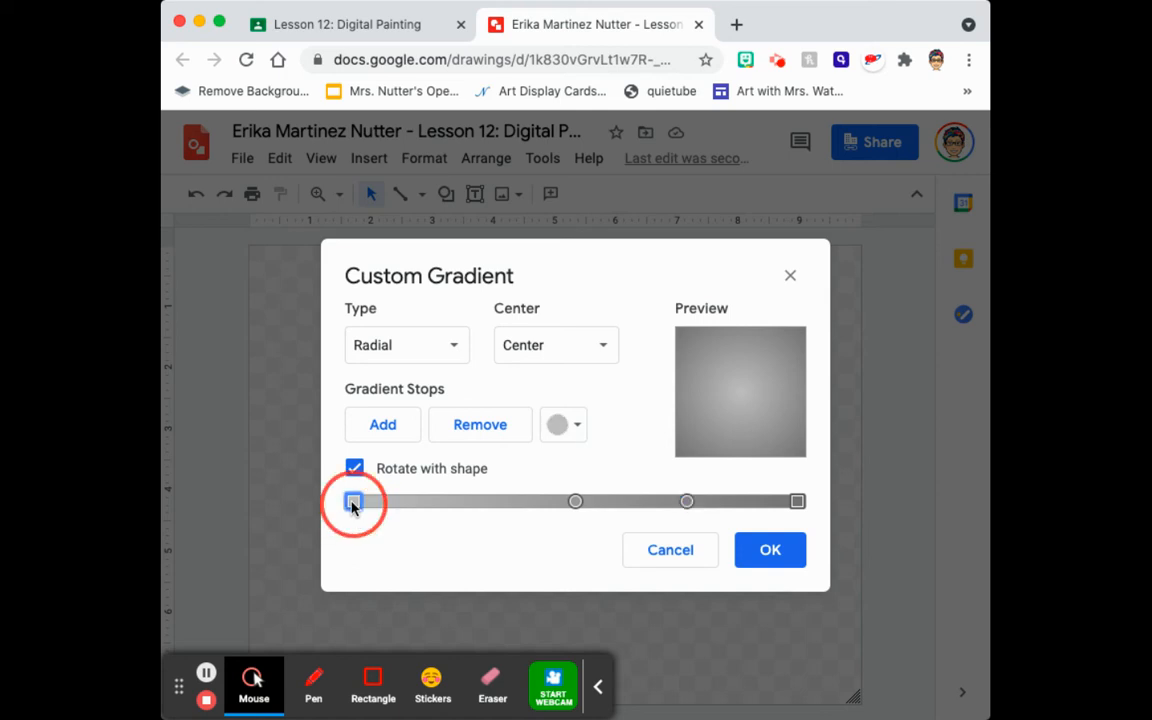
pyautogui.click(578, 430)
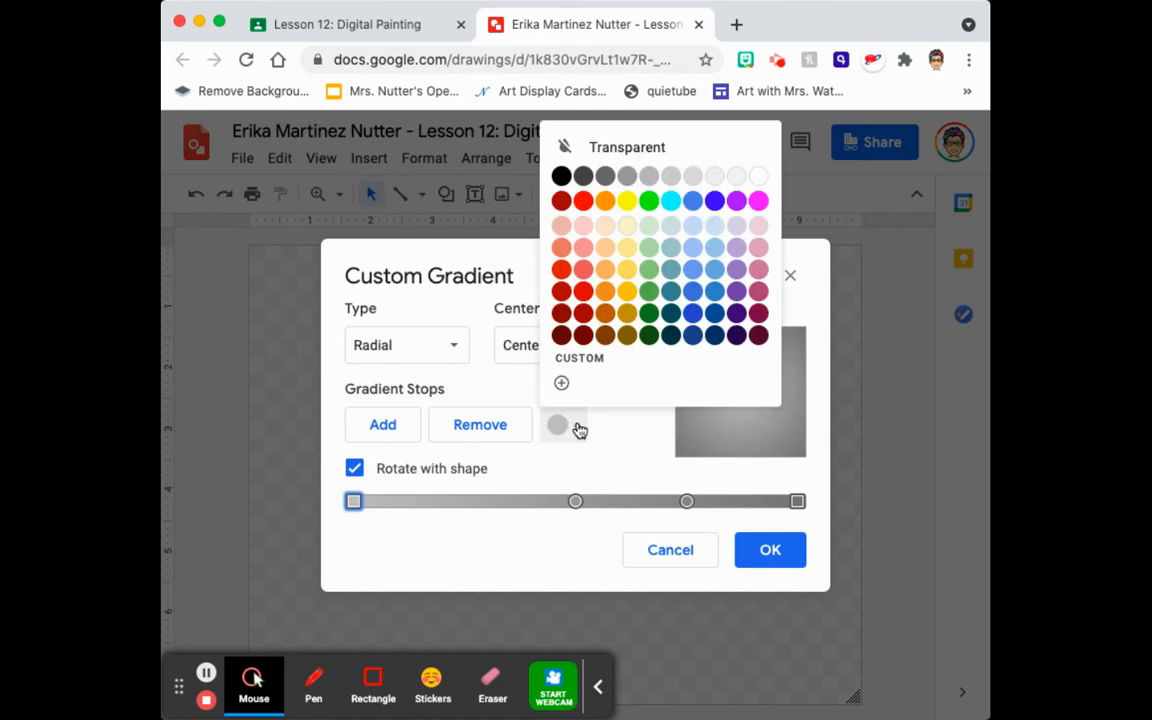
pyautogui.click(628, 275)
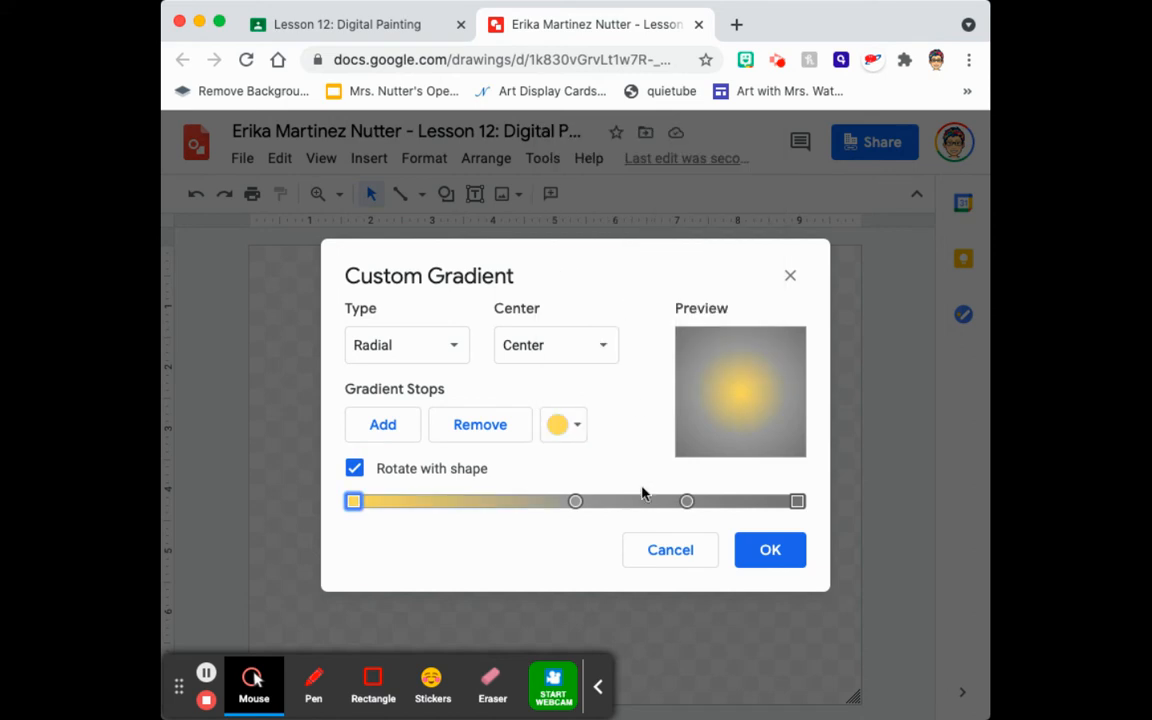
pyautogui.click(797, 501)
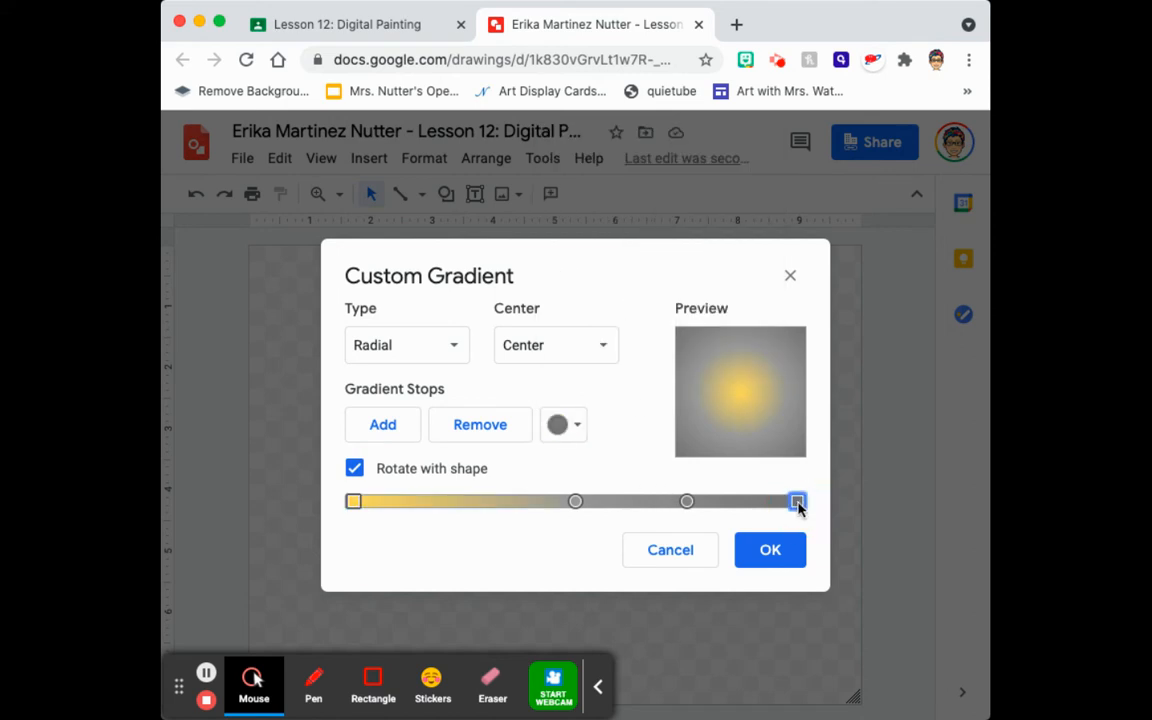
pyautogui.click(576, 425)
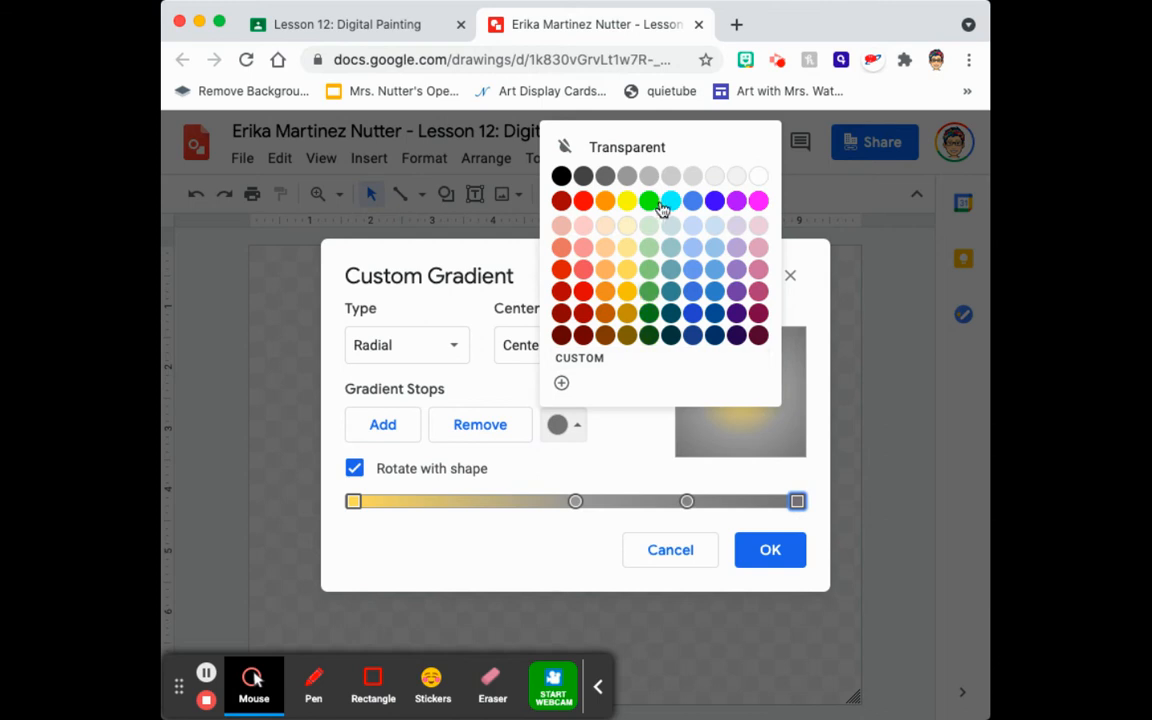
pyautogui.click(649, 291)
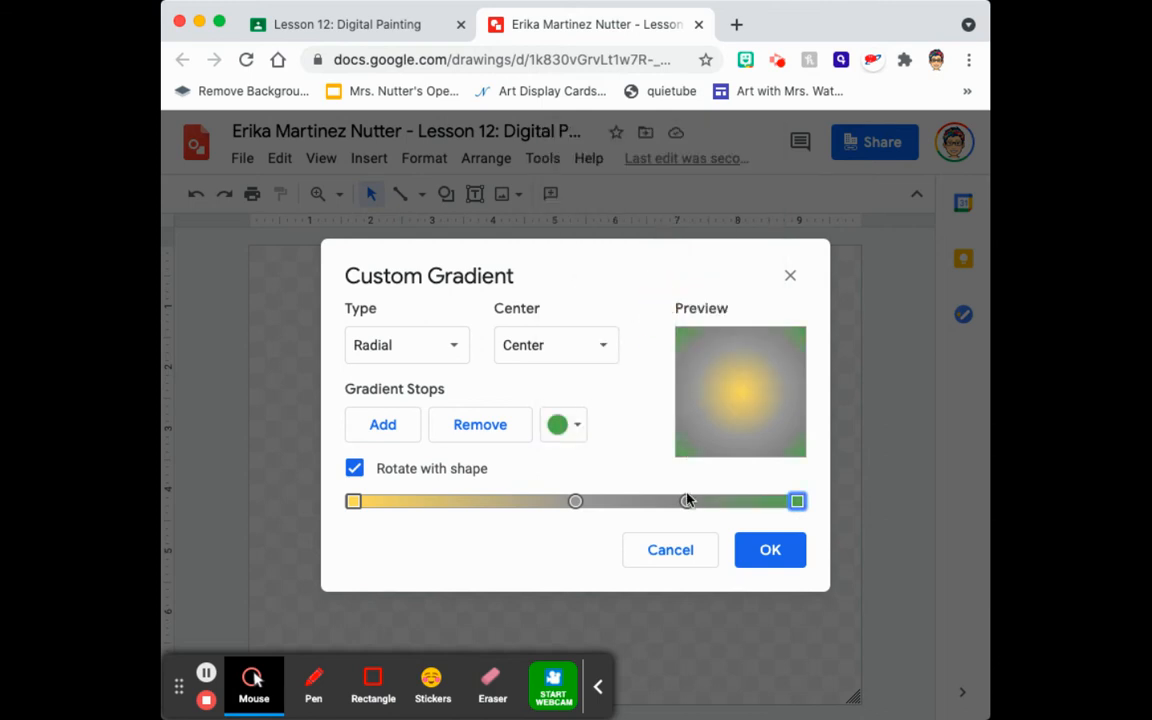
# Step: Color the middle gradient stop light green and the third stop light yellow, and apply the gradient to the background
pyautogui.click(576, 503)
pyautogui.click(575, 430)
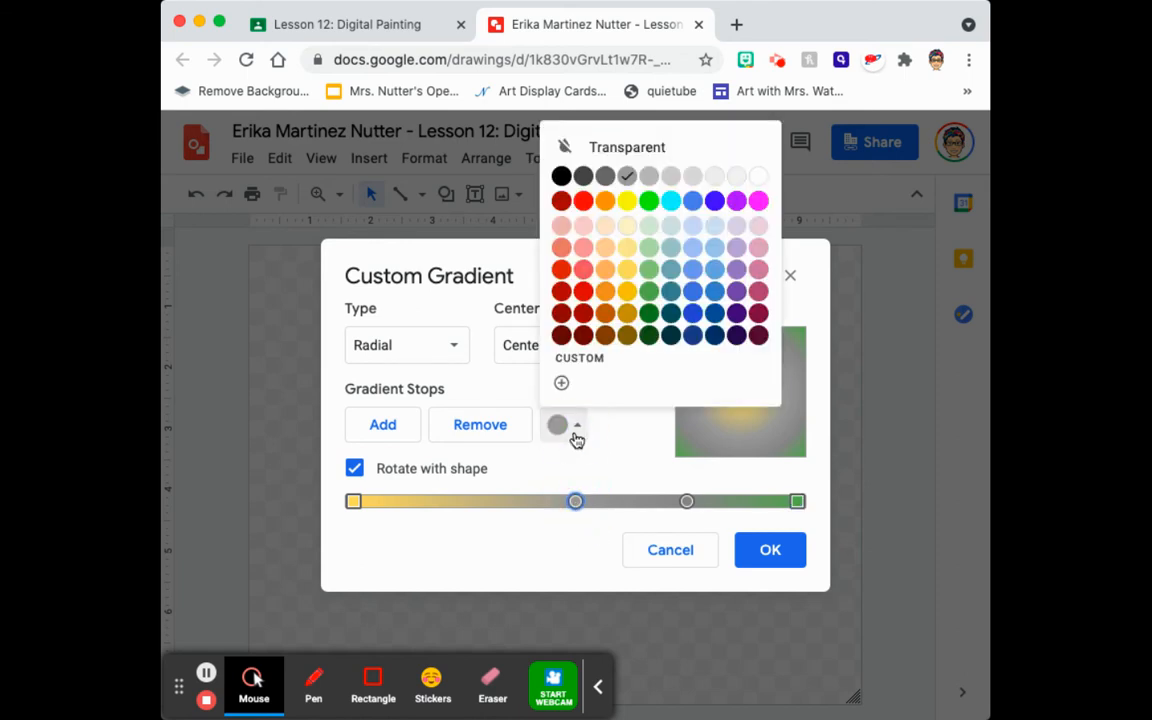
pyautogui.click(649, 270)
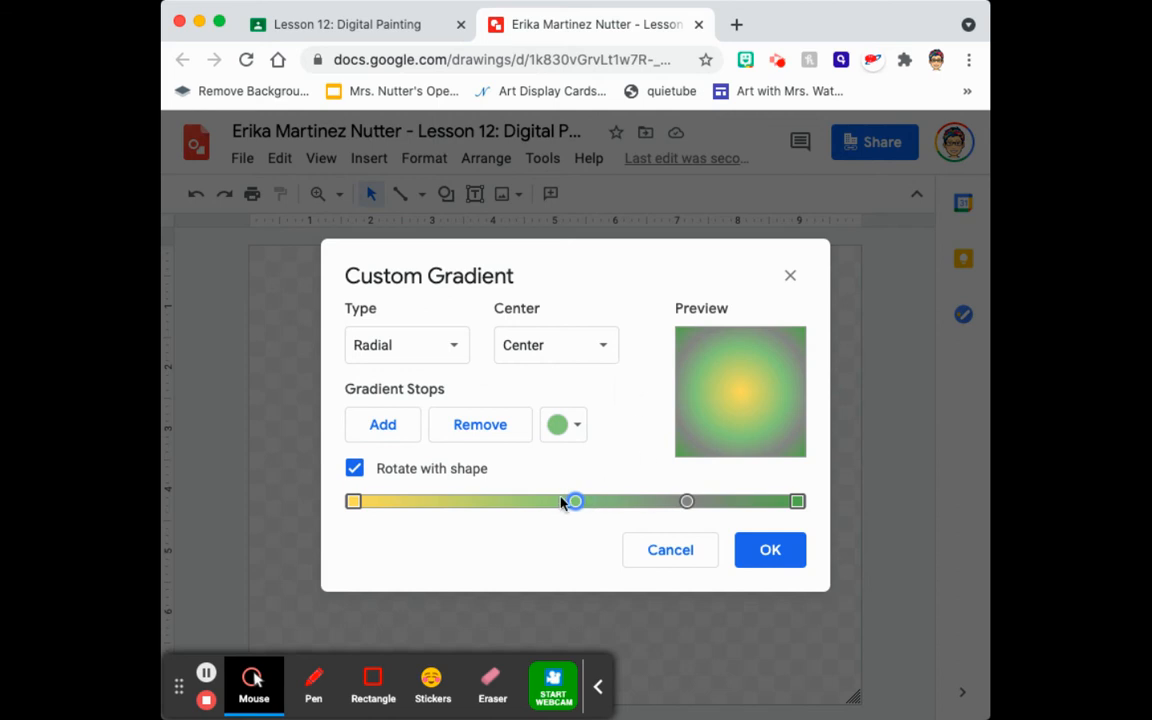
pyautogui.click(686, 502)
pyautogui.click(576, 430)
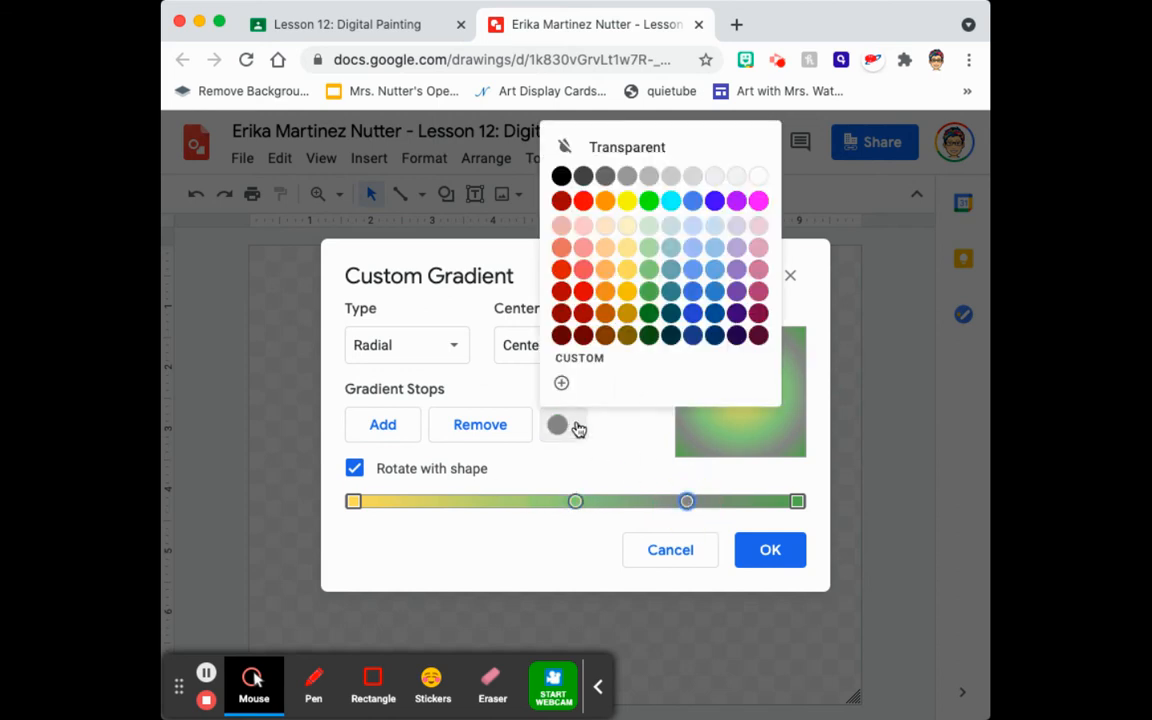
pyautogui.click(627, 287)
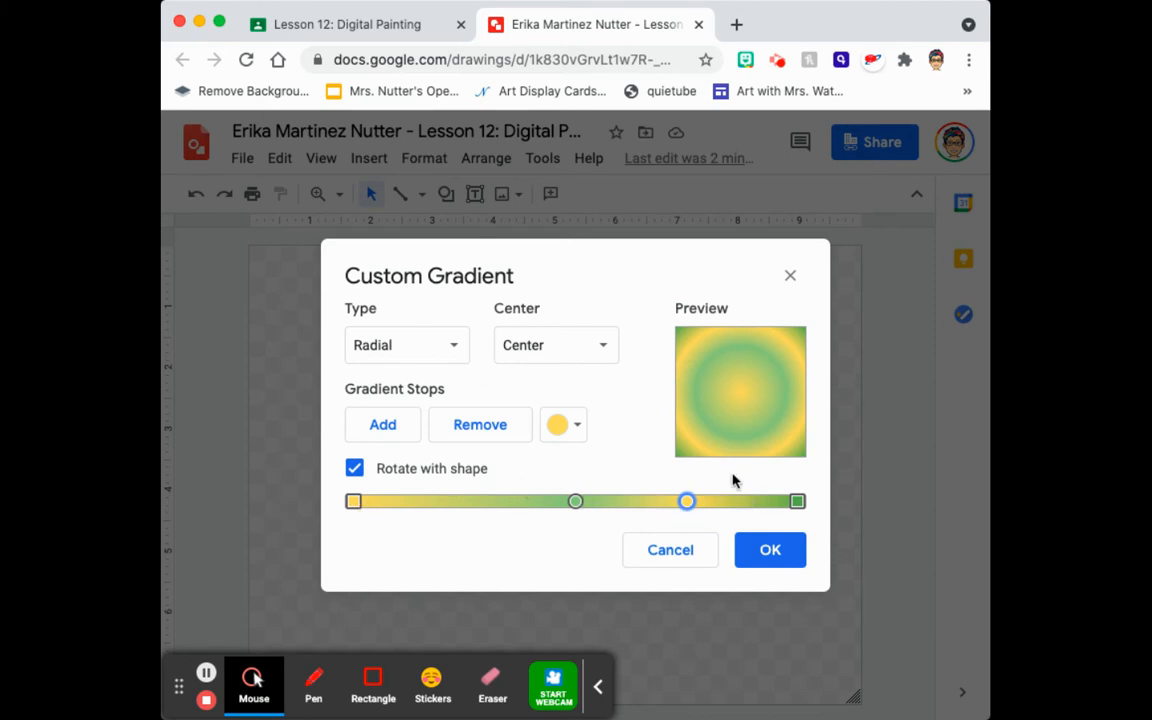
pyautogui.click(787, 549)
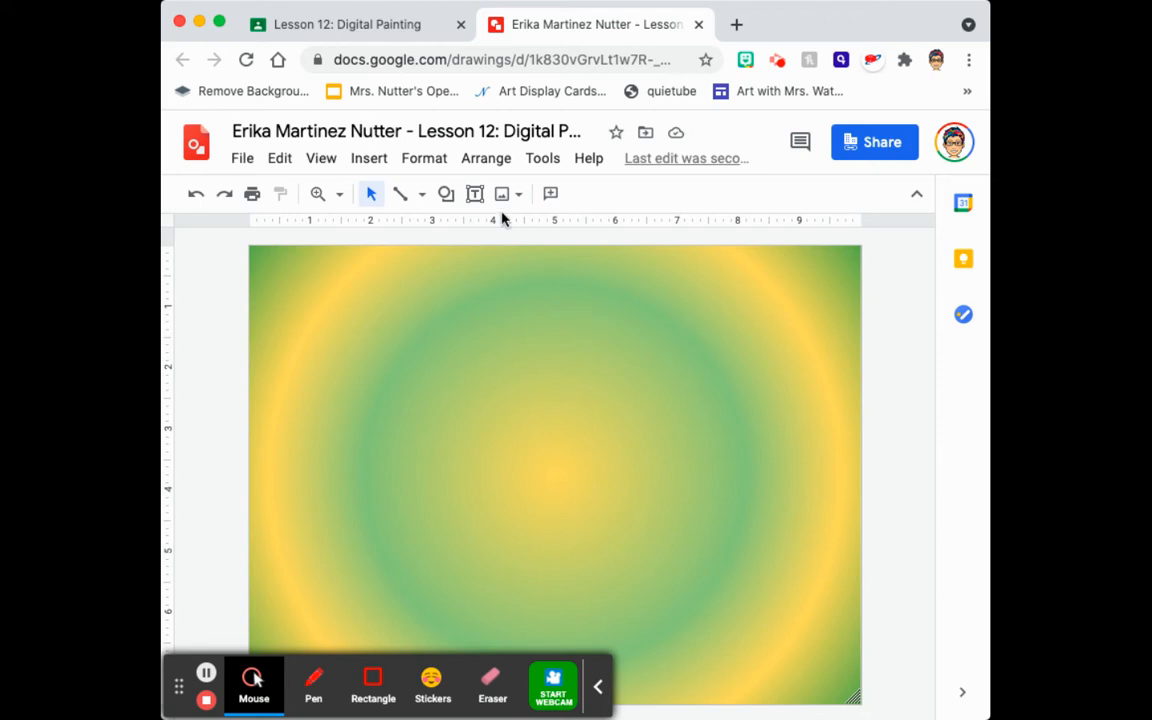
pyautogui.click(372, 162)
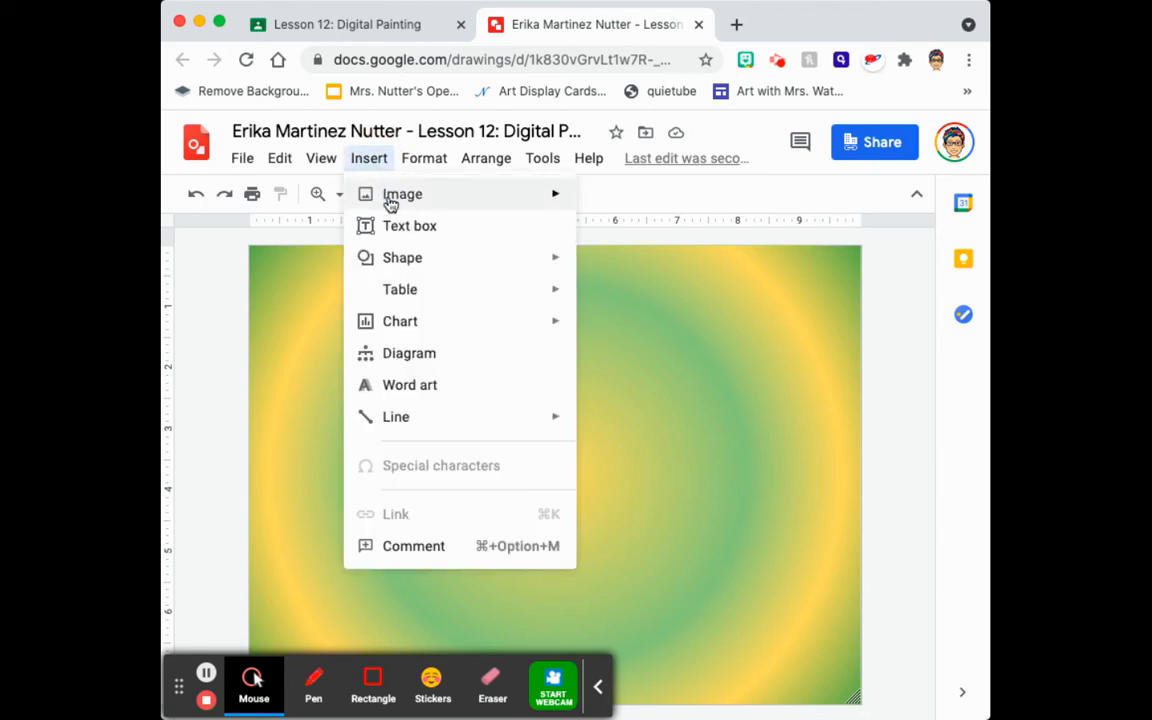
pyautogui.moveTo(389, 203)
pyautogui.click(620, 232)
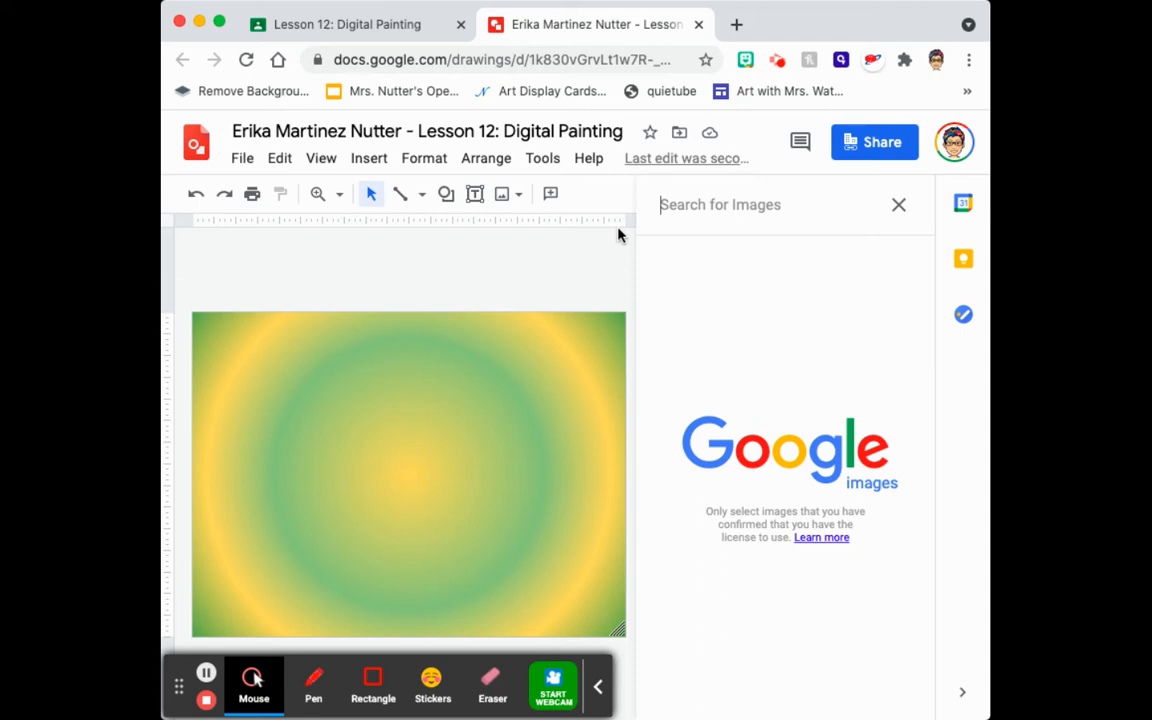
pyautogui.click(898, 204)
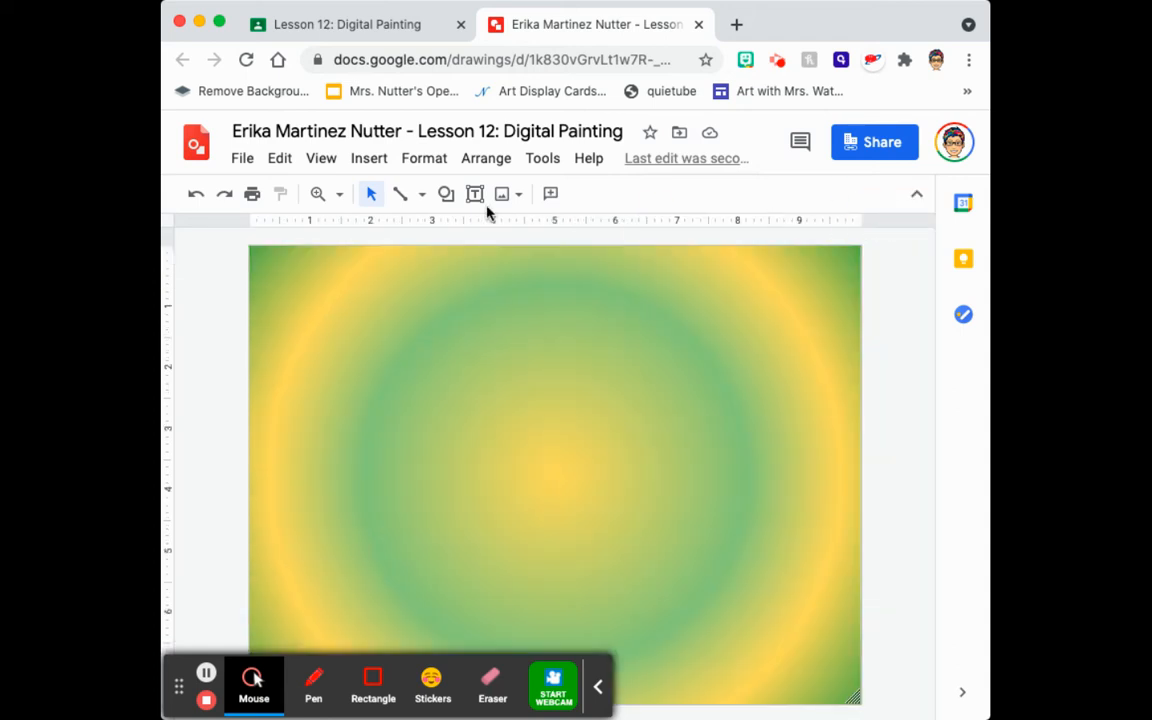
# Step: Search the web for images of "confident silhouette" to insert into the drawing
pyautogui.click(372, 162)
pyautogui.moveTo(391, 197)
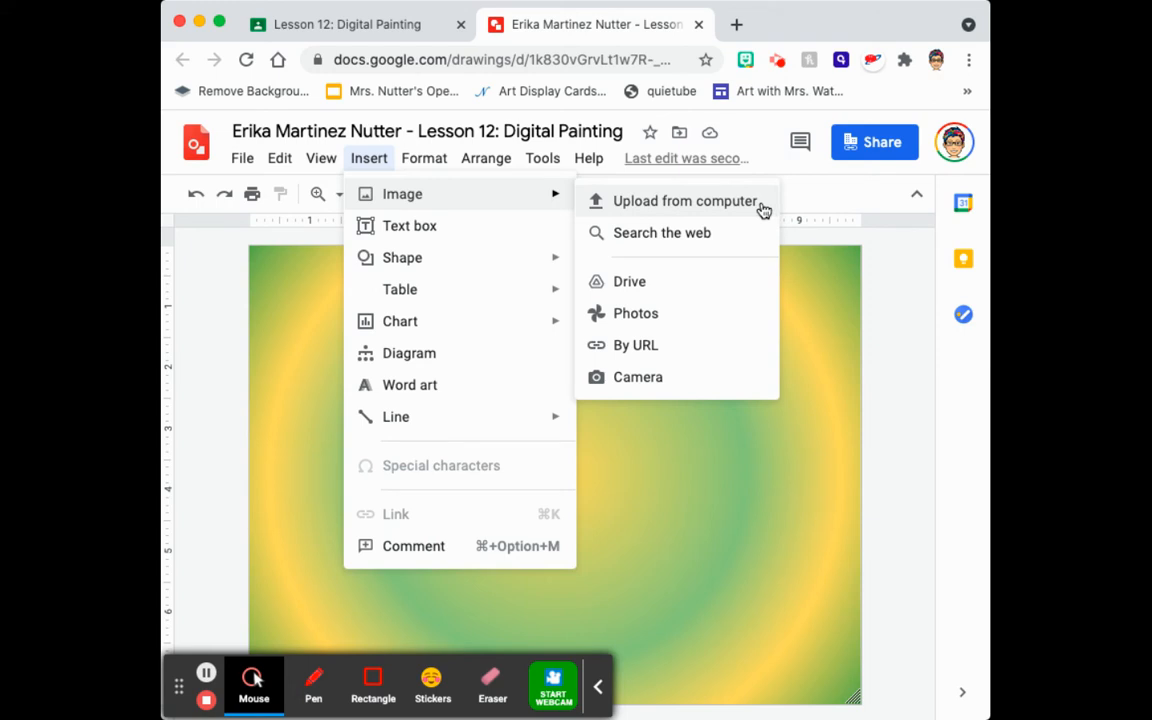
pyautogui.click(636, 236)
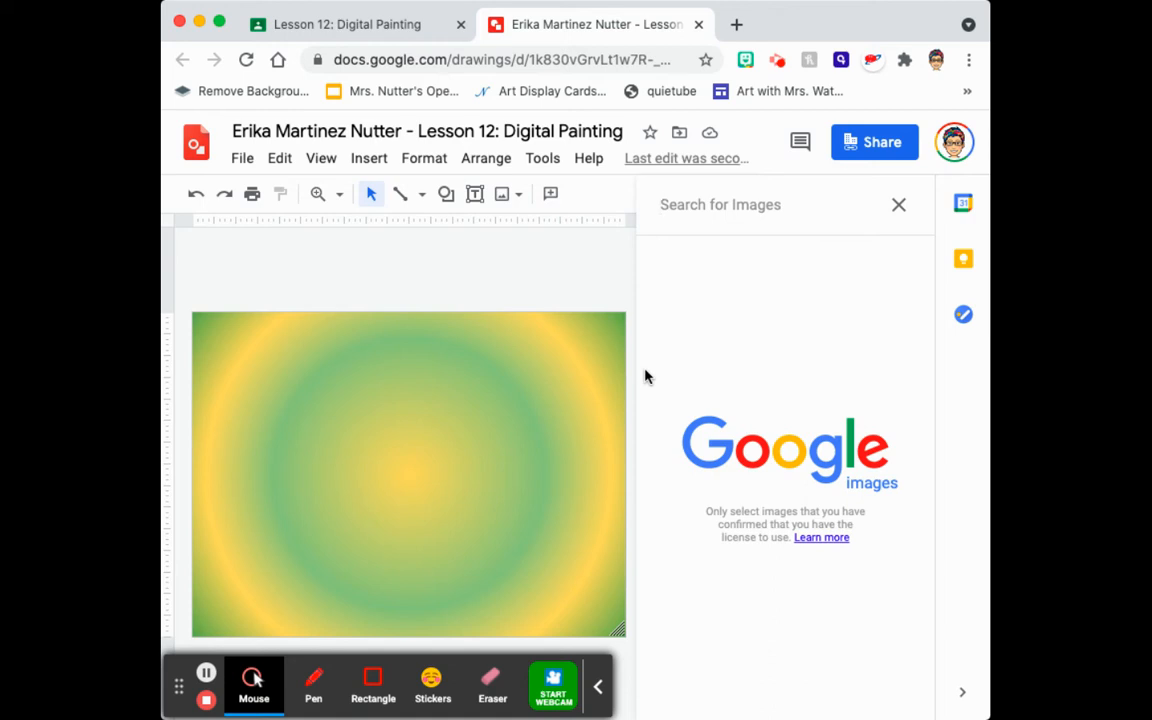
pyautogui.write('confiden')
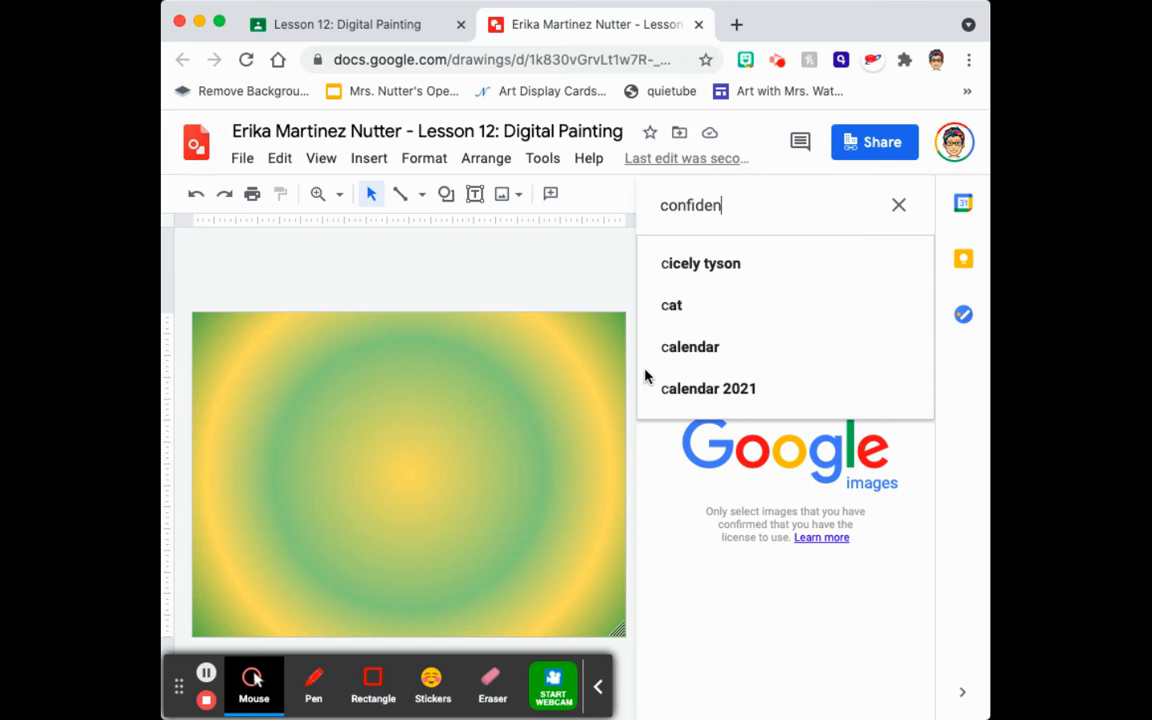
pyautogui.write('t sil')
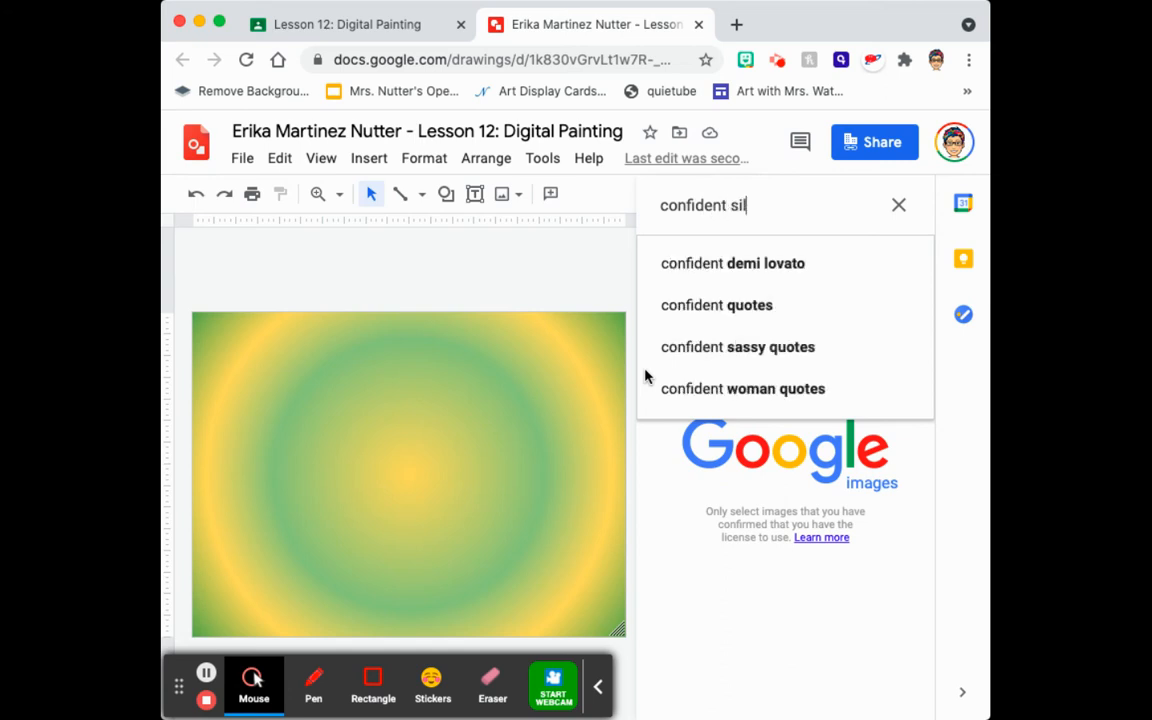
pyautogui.click(727, 347)
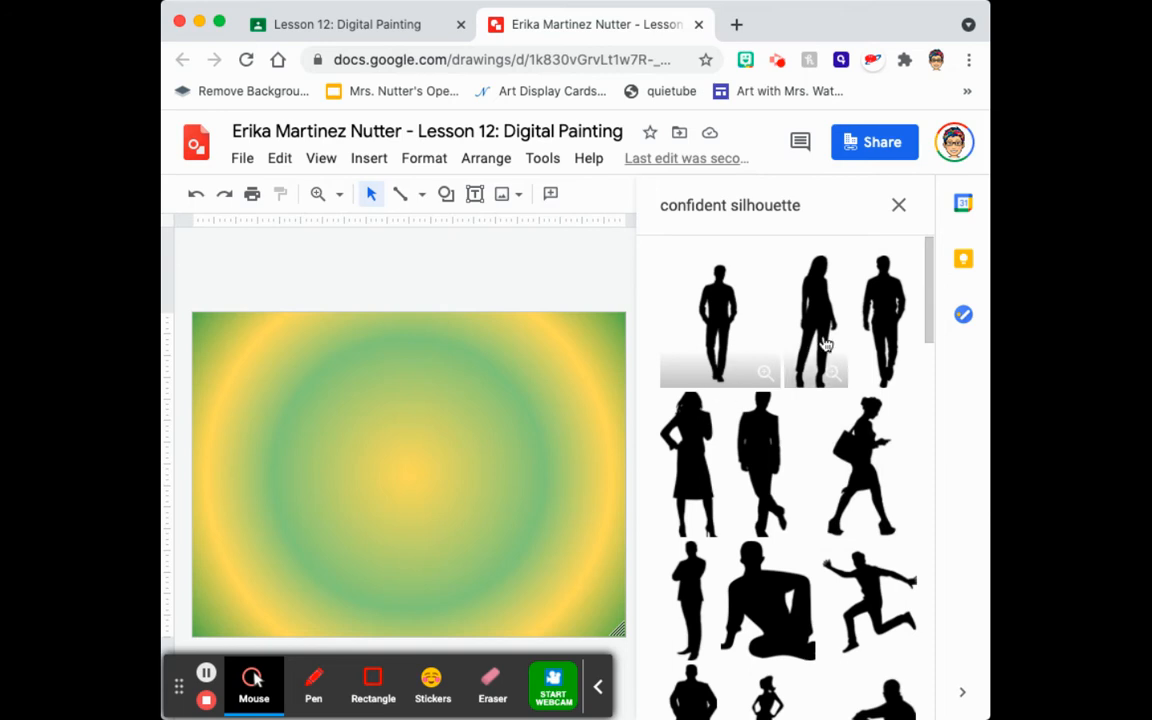
# Step: Browse the silhouette results and insert the standing long-haired woman from the first row into the drawing
pyautogui.scroll(-5, 818, 393)
pyautogui.scroll(-10, 820, 393)
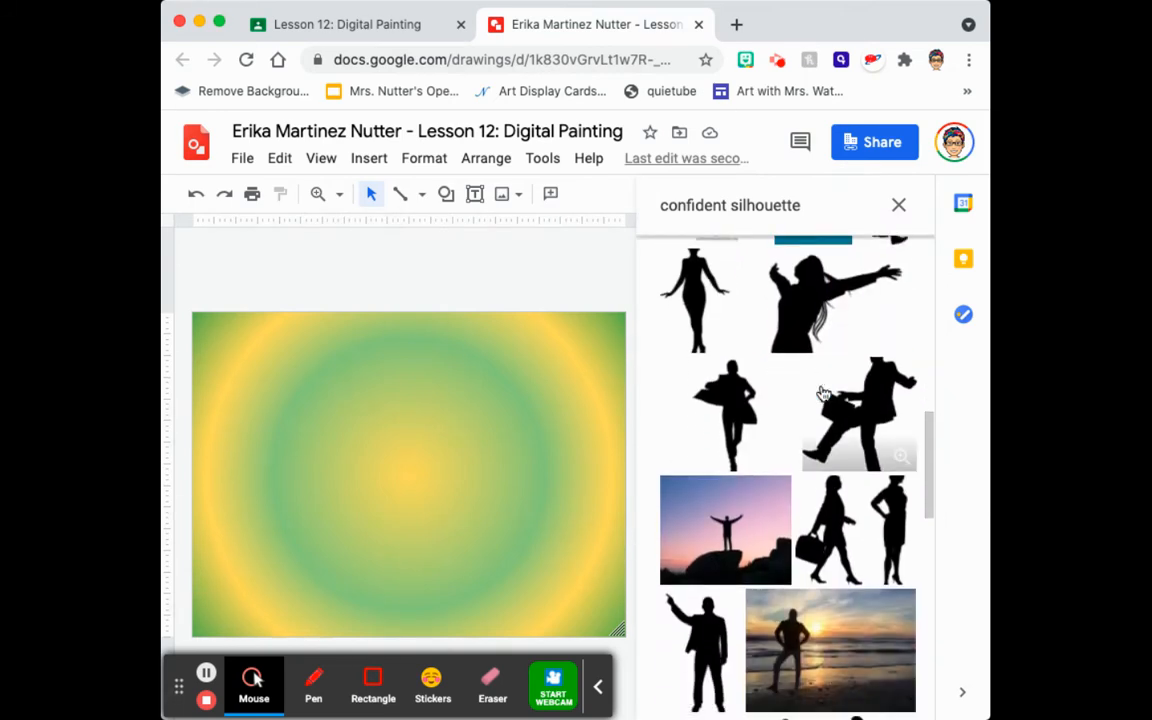
pyautogui.scroll(-10, 820, 393)
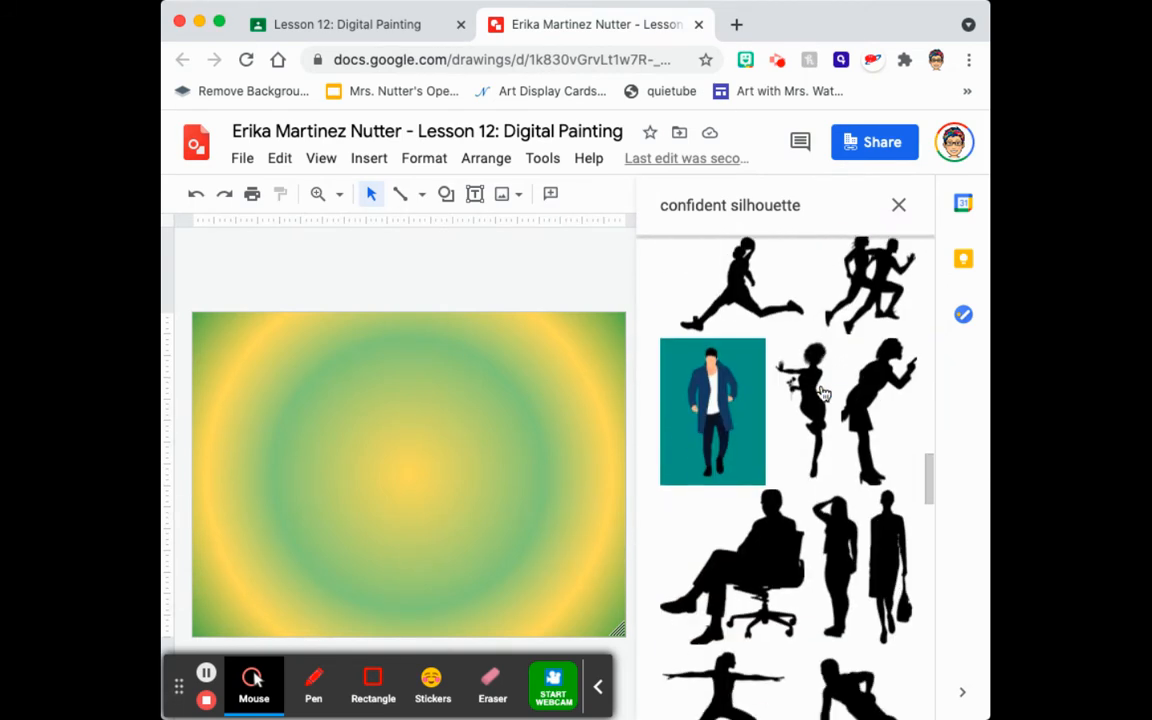
pyautogui.scroll(-8, 820, 393)
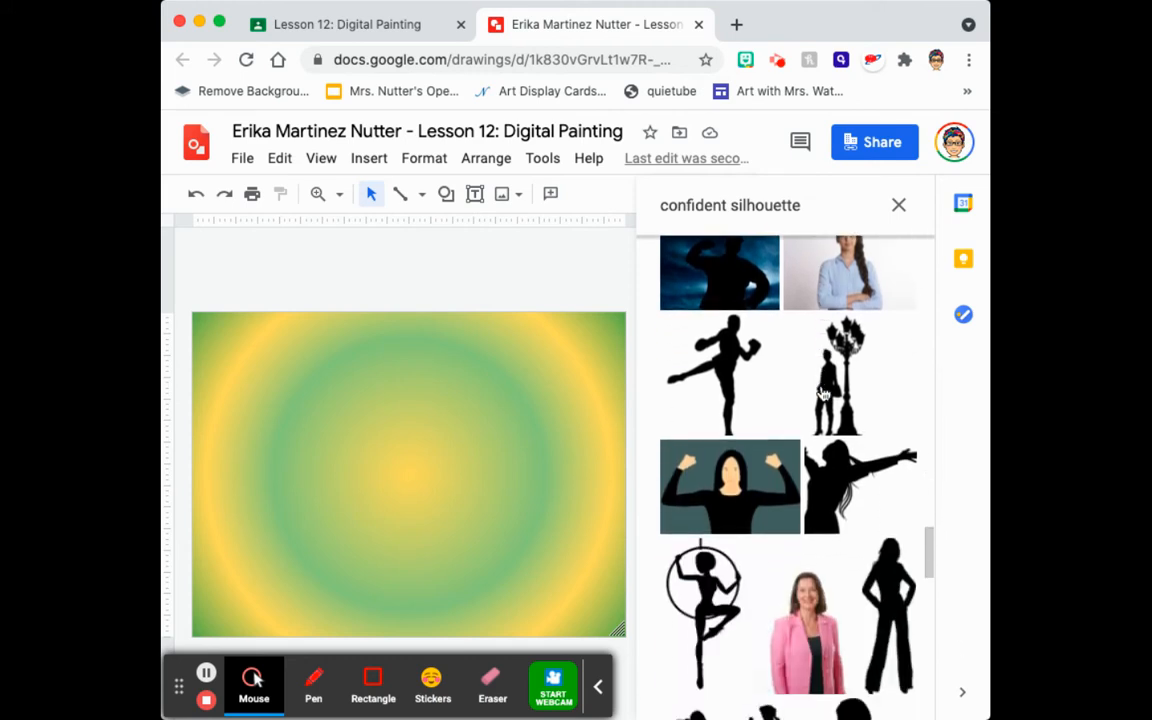
pyautogui.scroll(15, 820, 393)
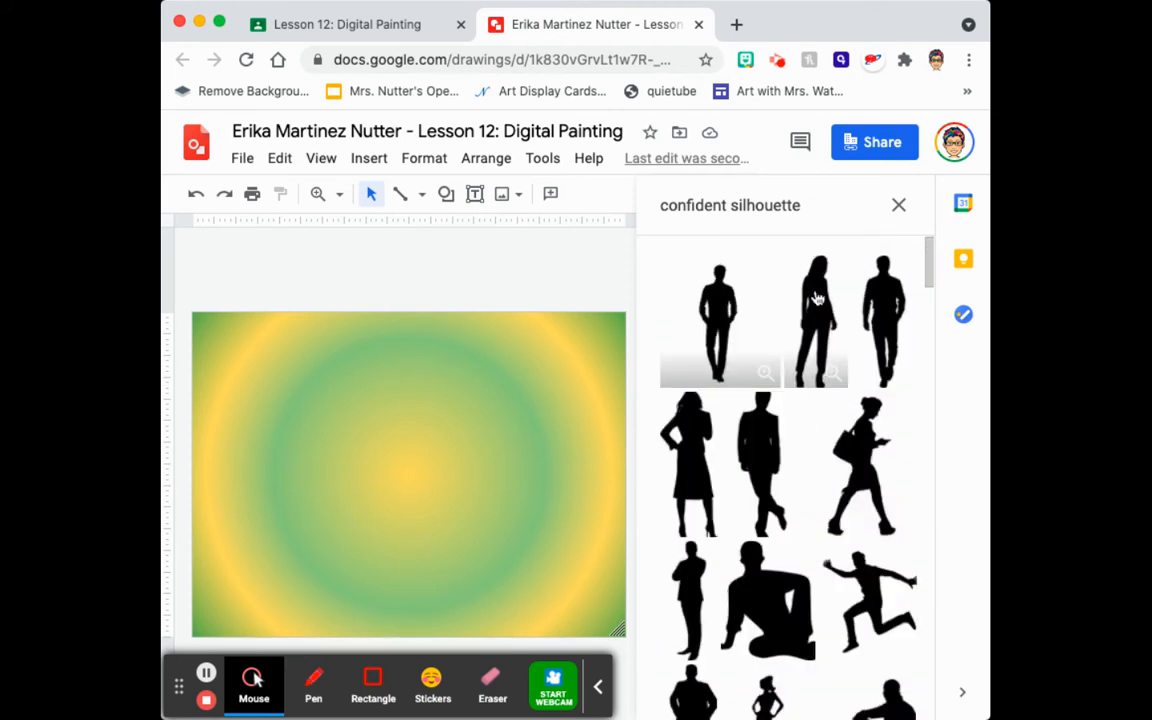
pyautogui.click(818, 298)
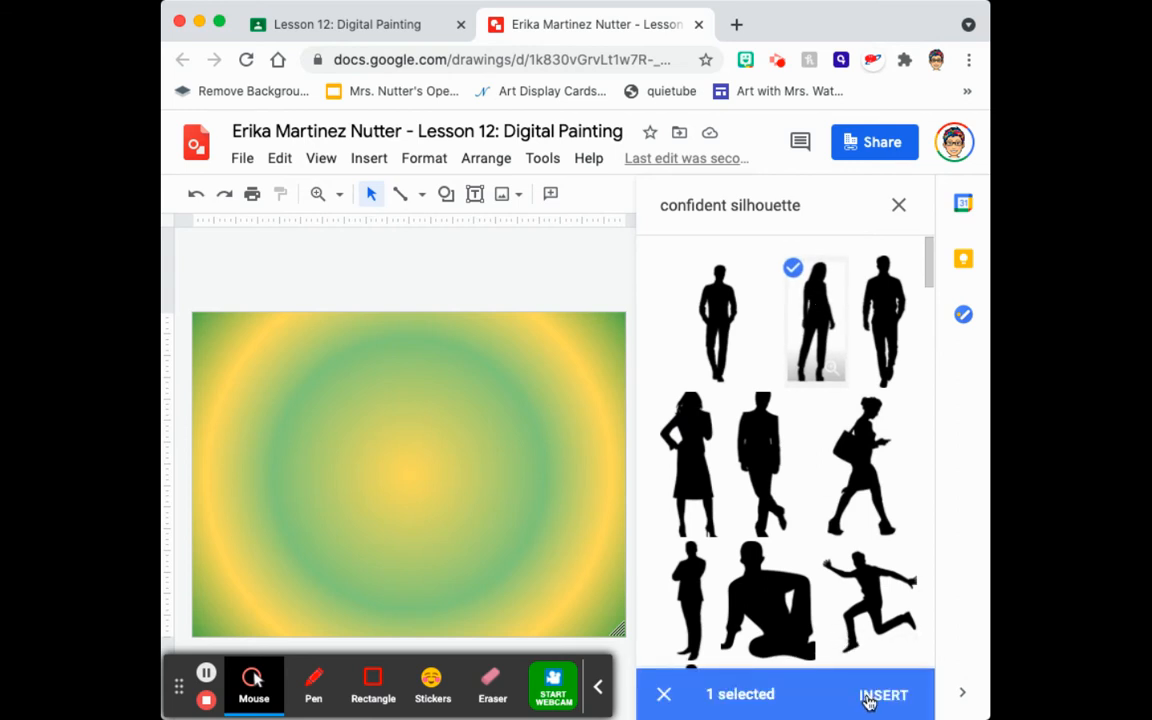
pyautogui.click(869, 698)
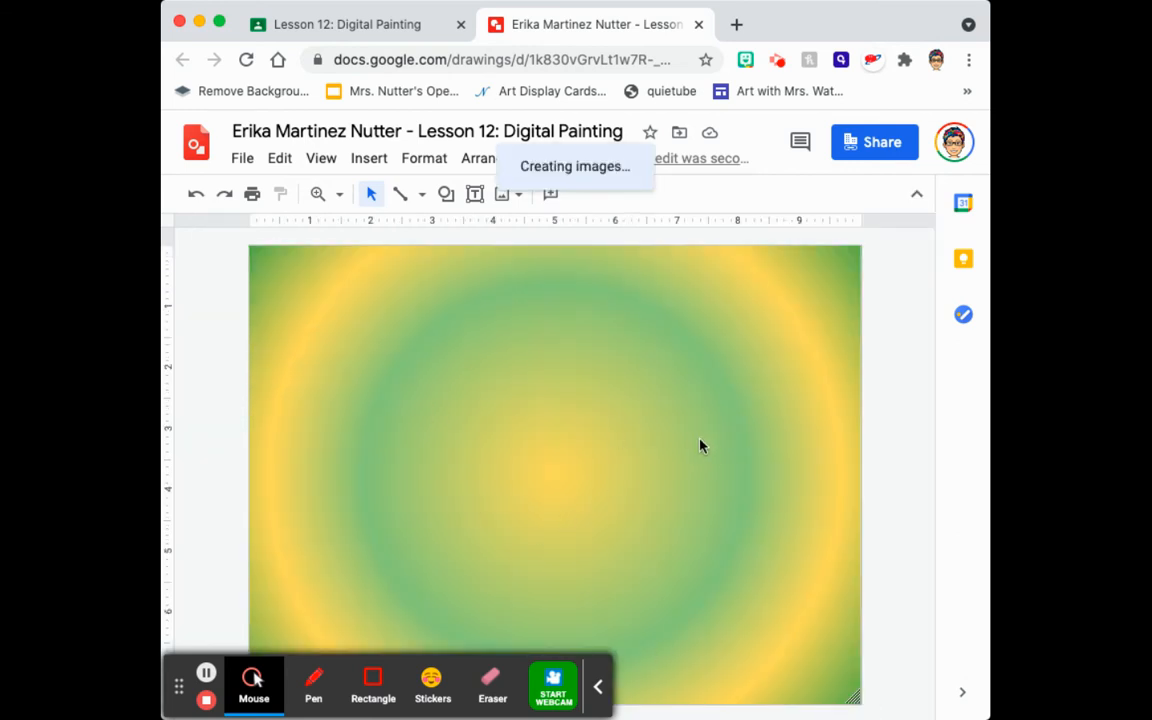
# Step: Move the woman silhouette to the middle of the canvas and enlarge it so its legs extend past the lower edge
pyautogui.moveTo(398, 483); pyautogui.dragTo(591, 527)
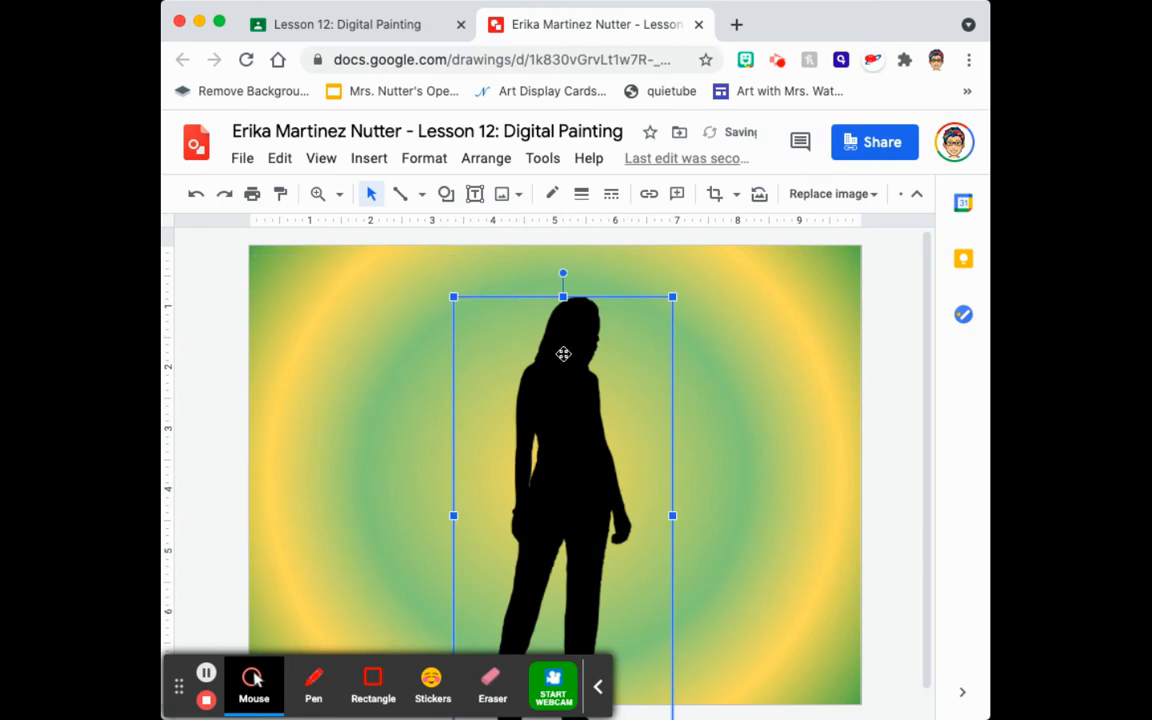
pyautogui.click(452, 296)
pyautogui.moveTo(452, 296); pyautogui.dragTo(358, 255)
pyautogui.moveTo(514, 411); pyautogui.dragTo(572, 492)
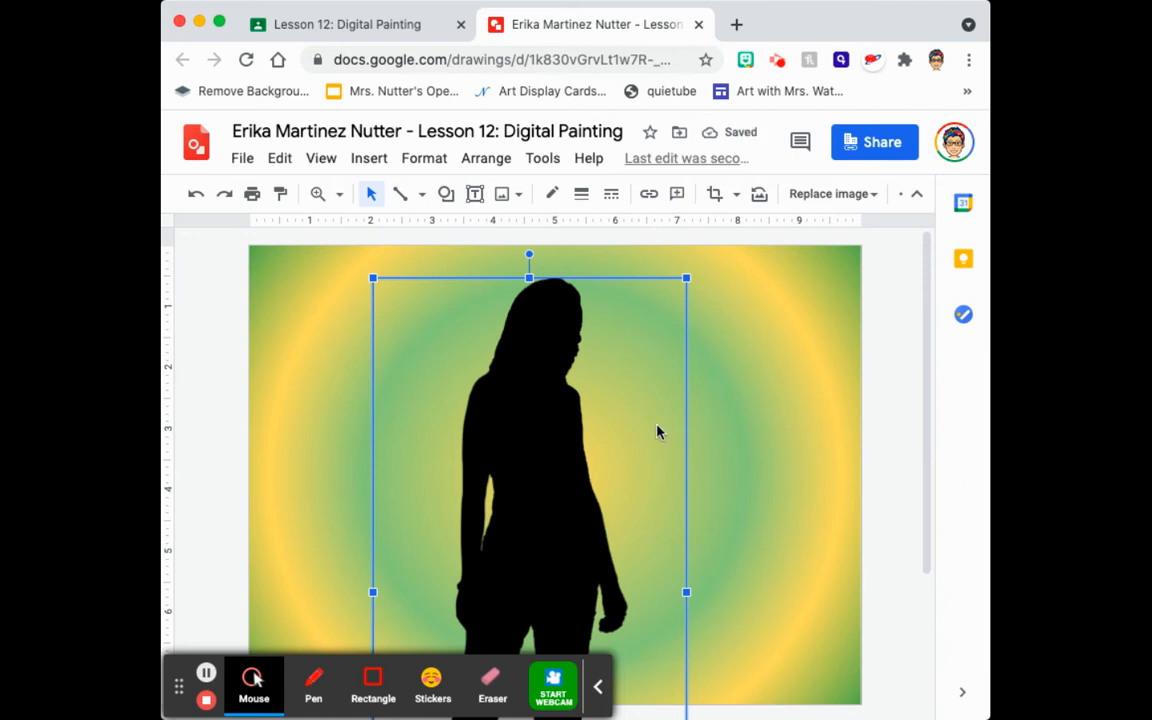
# Step: Delete the woman silhouette from the canvas and browse web image results for "confident silhouette png"
pyautogui.press('Delete')
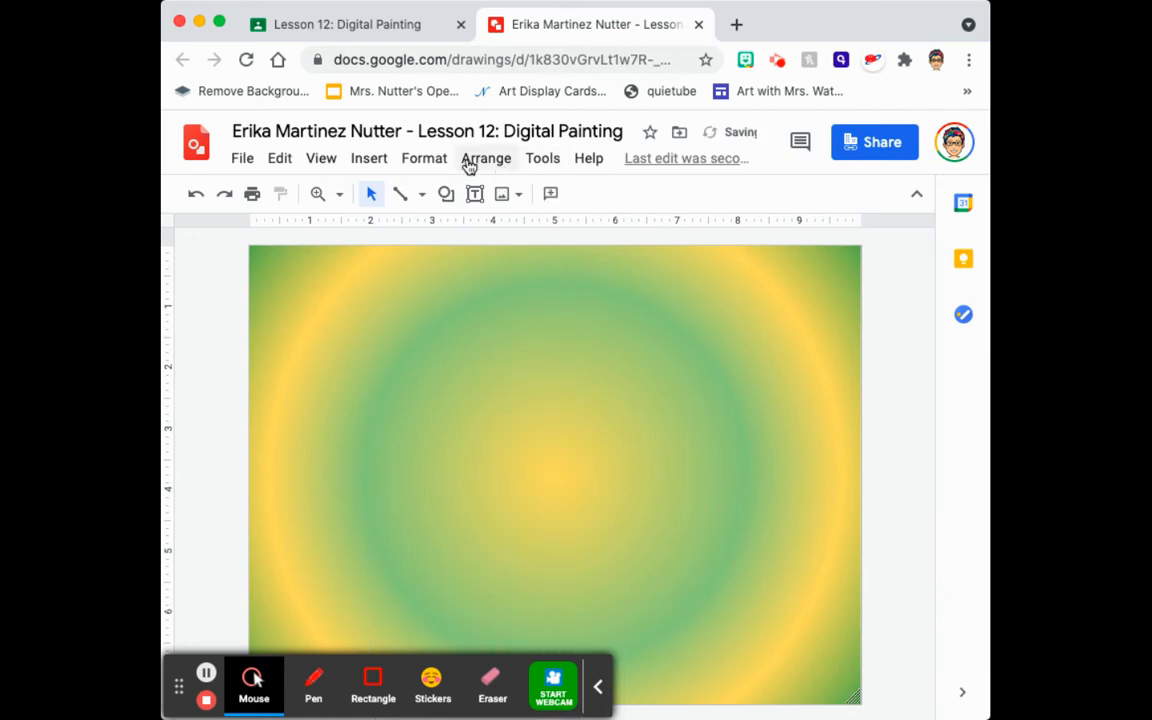
pyautogui.click(368, 158)
pyautogui.moveTo(431, 205)
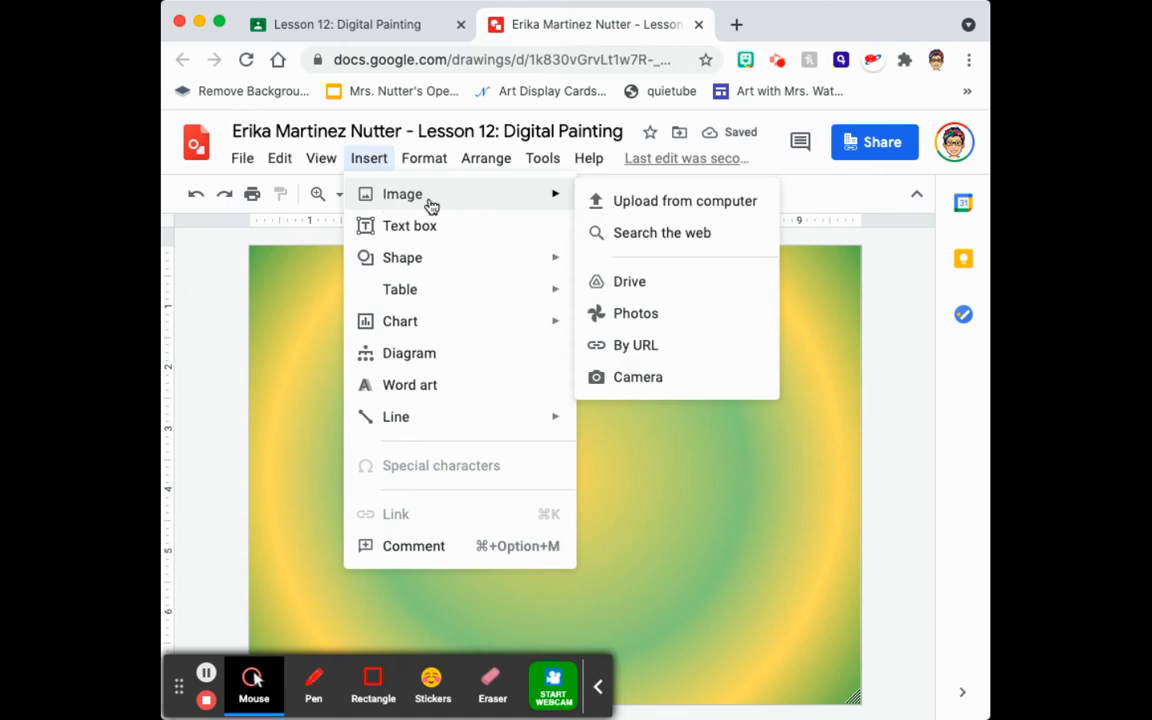
pyautogui.click(630, 232)
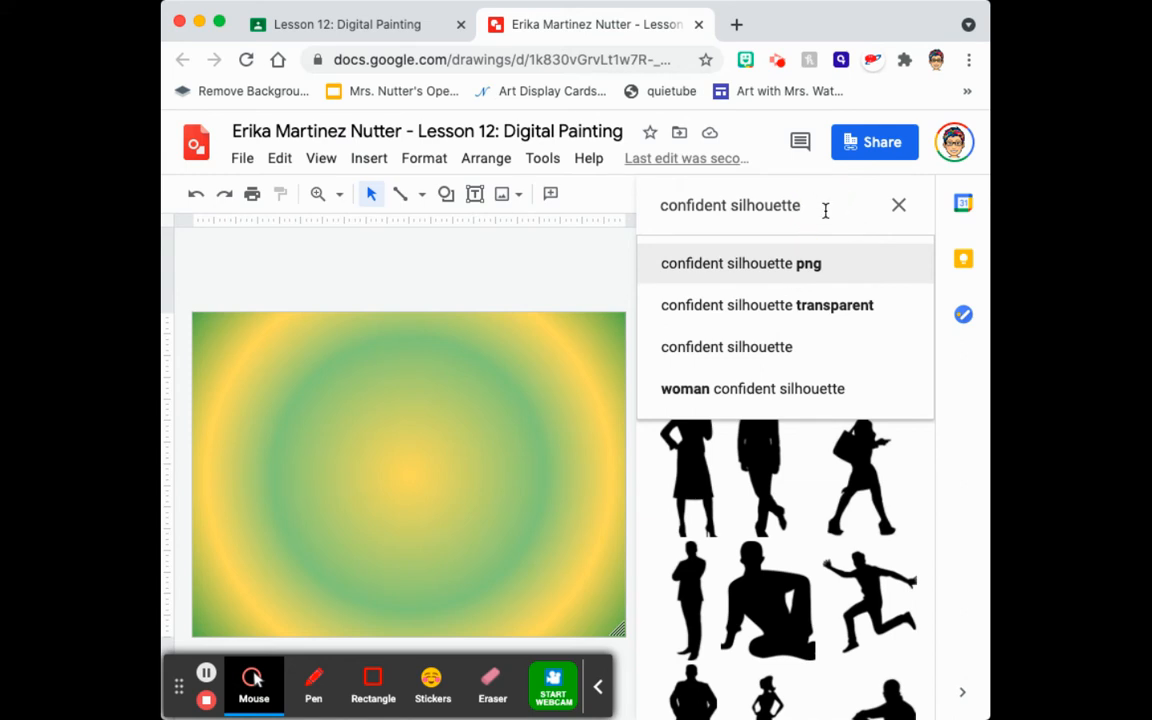
pyautogui.write('png')
pyautogui.press('Return')
pyautogui.scroll(-10, 762, 470)
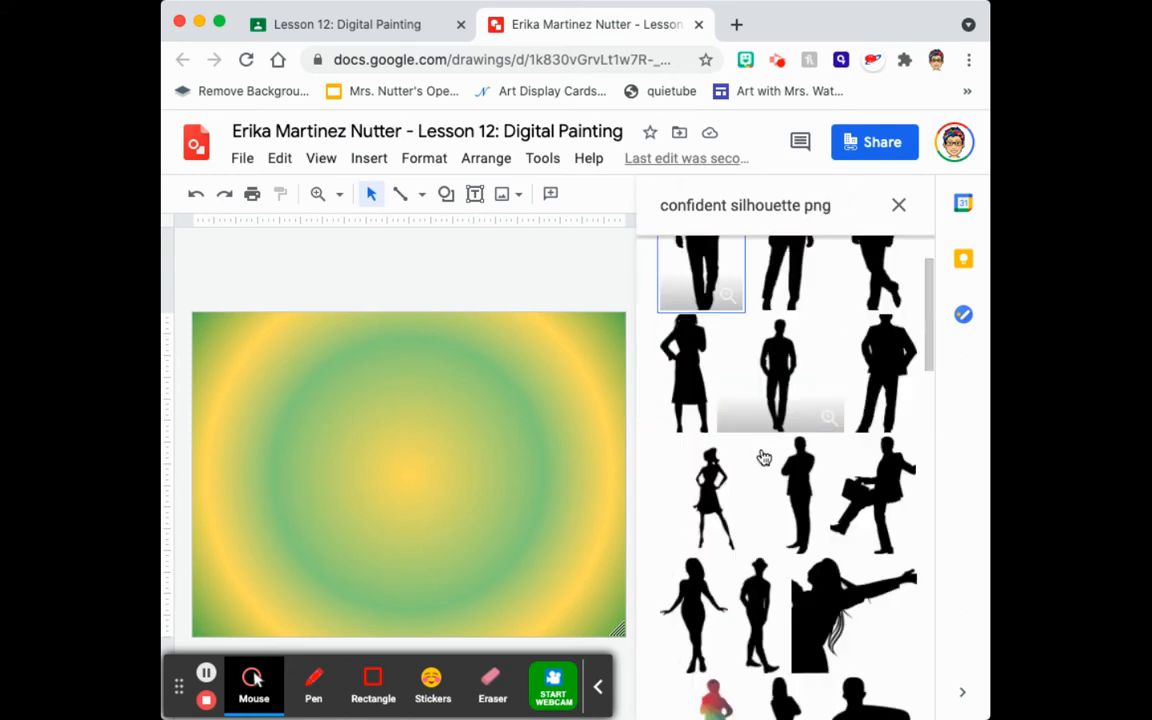
pyautogui.scroll(-10, 763, 457)
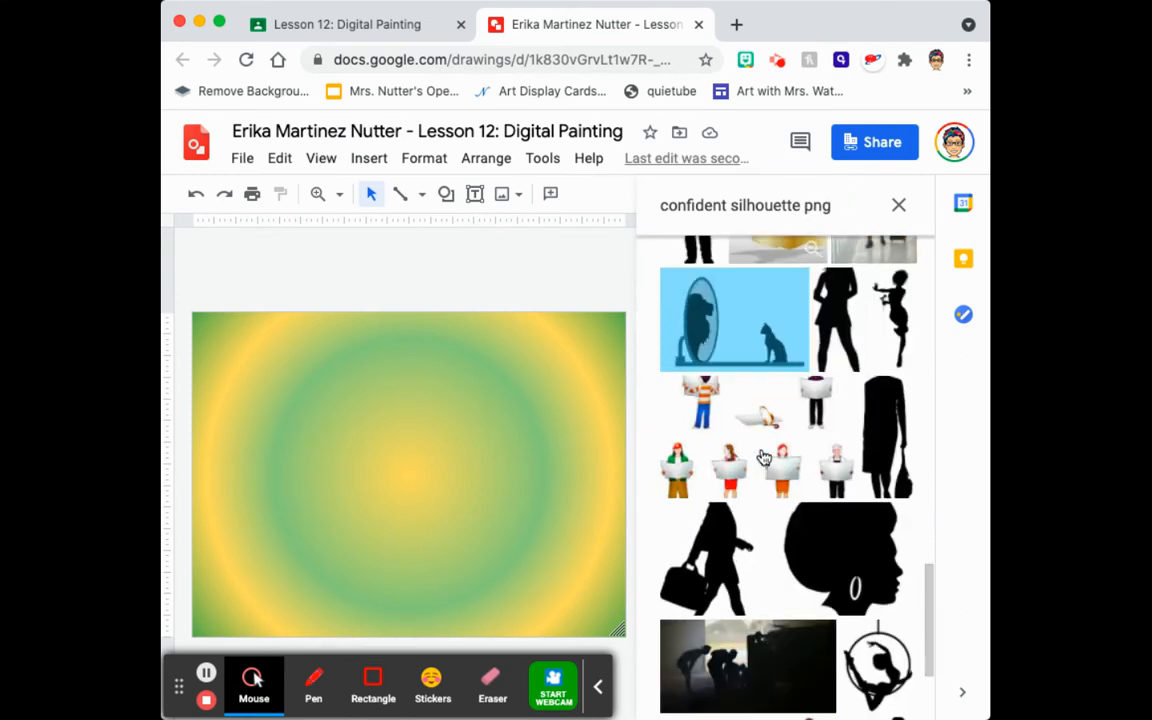
pyautogui.scroll(-15, 763, 457)
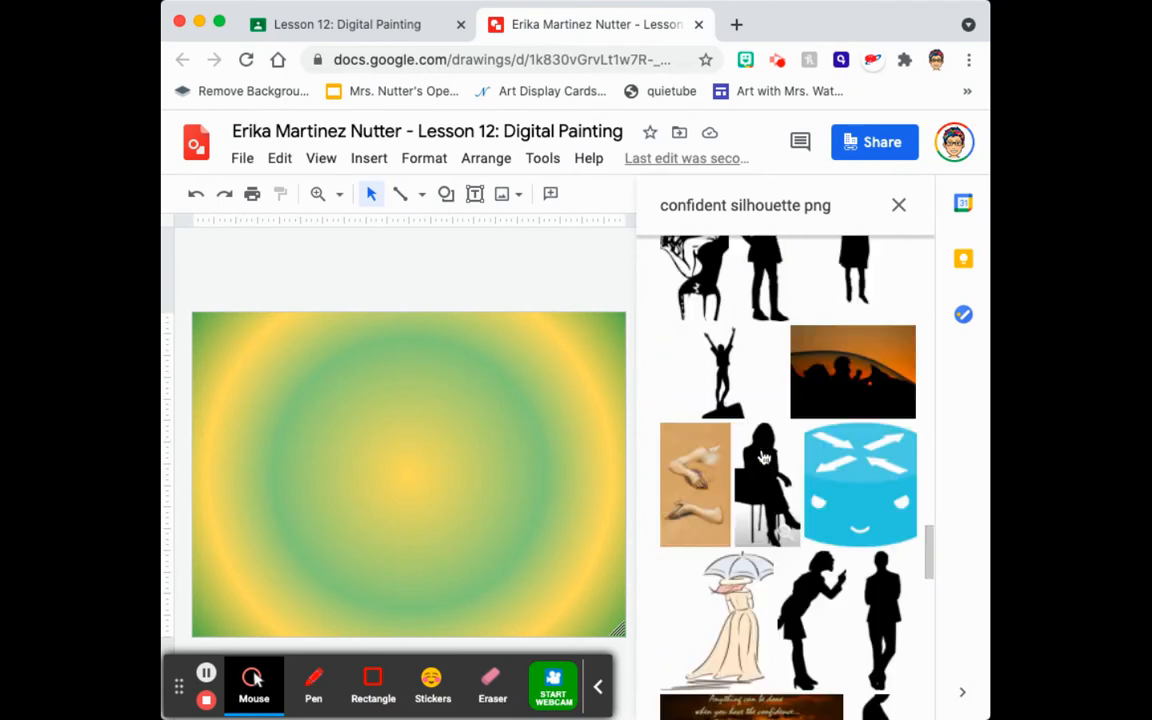
# Step: Change the web image search back to "confident silhouette" and look through the results for a front-facing figure
pyautogui.click(860, 205)
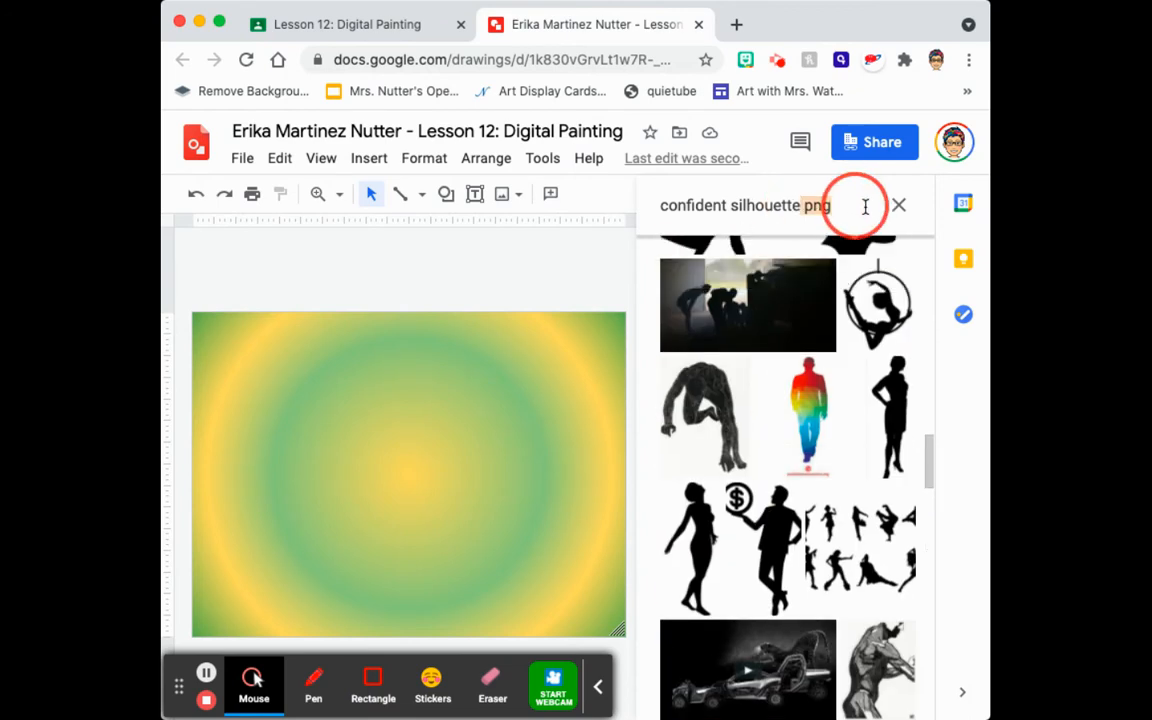
pyautogui.press('BackSpace')
pyautogui.press('BackSpace')
pyautogui.press('BackSpace')
pyautogui.press('BackSpace')
pyautogui.press('Return')
pyautogui.scroll(-15, 768, 405)
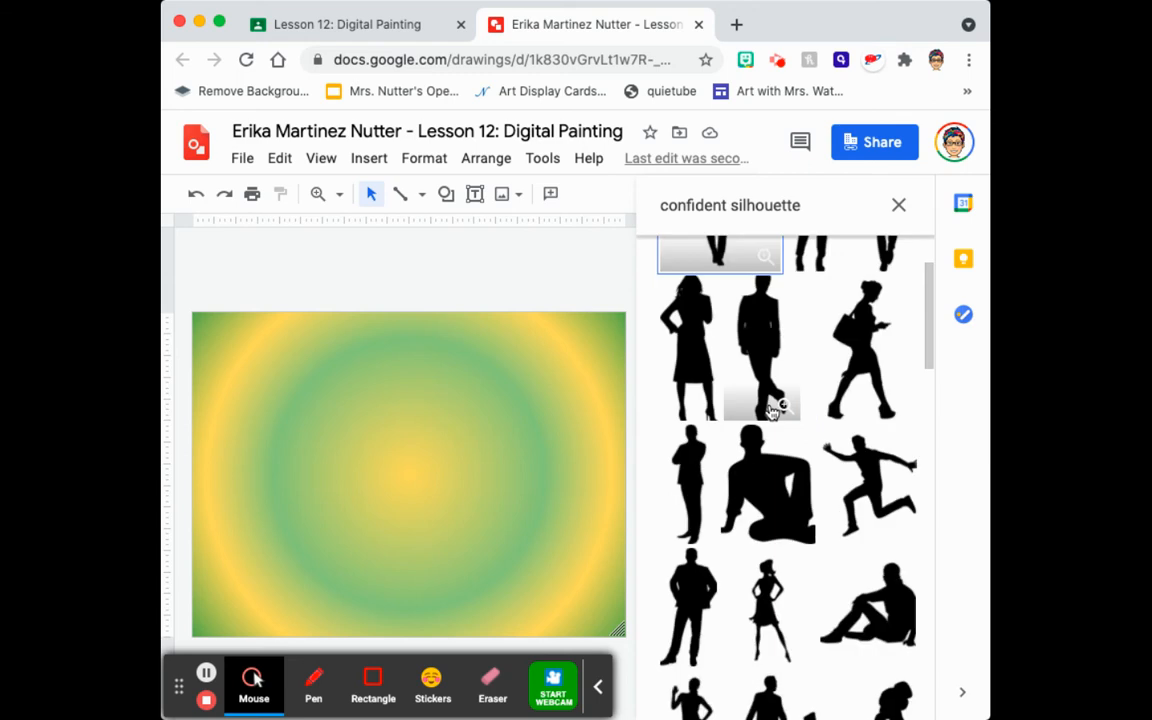
pyautogui.scroll(-15, 771, 412)
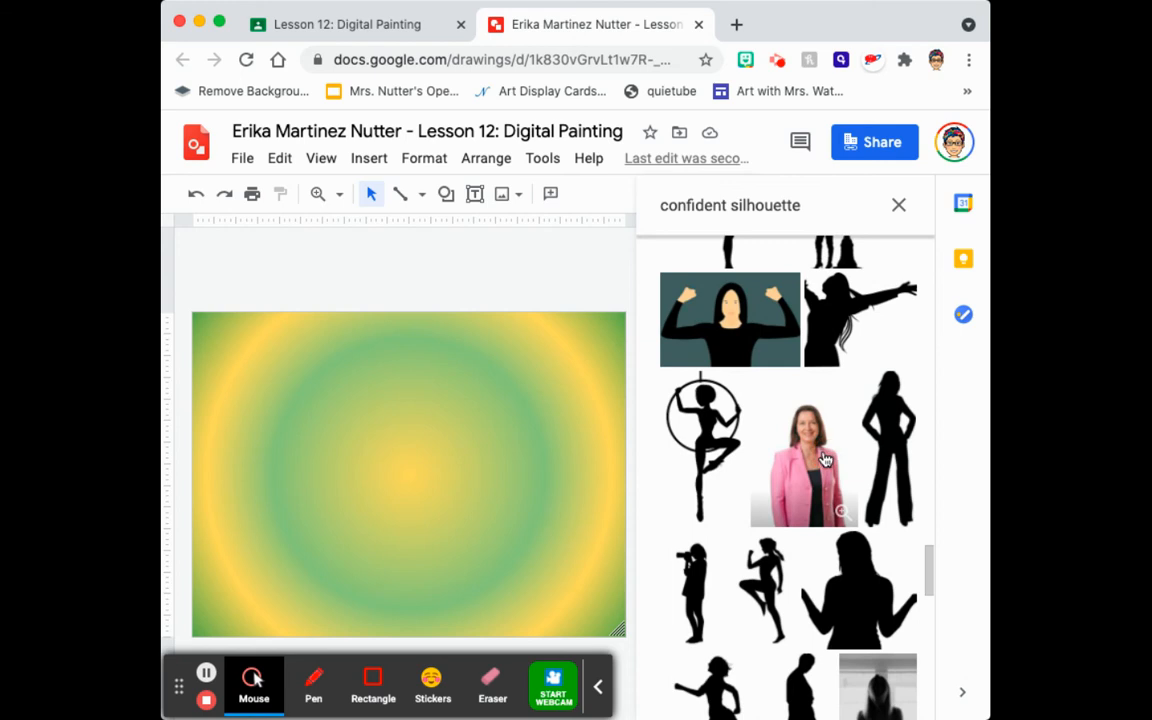
# Step: Insert the photo of the woman in the pink blazer and enlarge it in the middle of the canvas
pyautogui.click(828, 459)
pyautogui.click(884, 694)
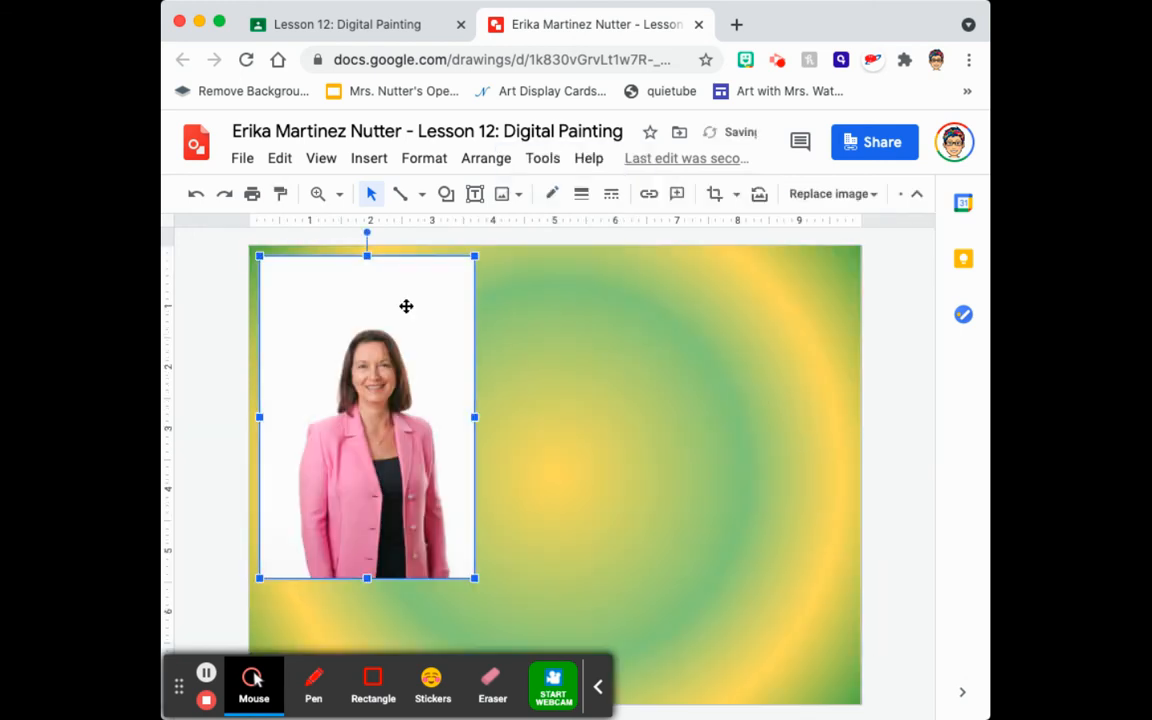
pyautogui.moveTo(476, 257); pyautogui.dragTo(592, 262)
pyautogui.moveTo(487, 362); pyautogui.dragTo(580, 453)
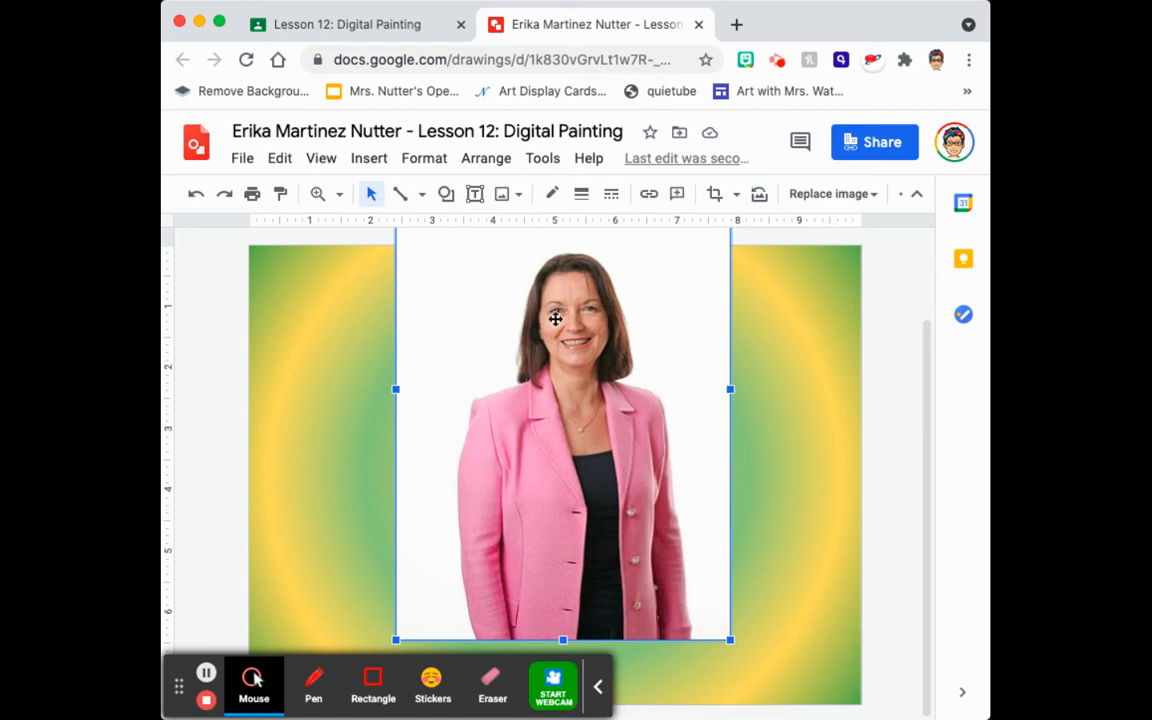
# Step: Try tracing the woman's arm and shoulder on the photo with the Curve tool, and delete the partial line
pyautogui.click(422, 195)
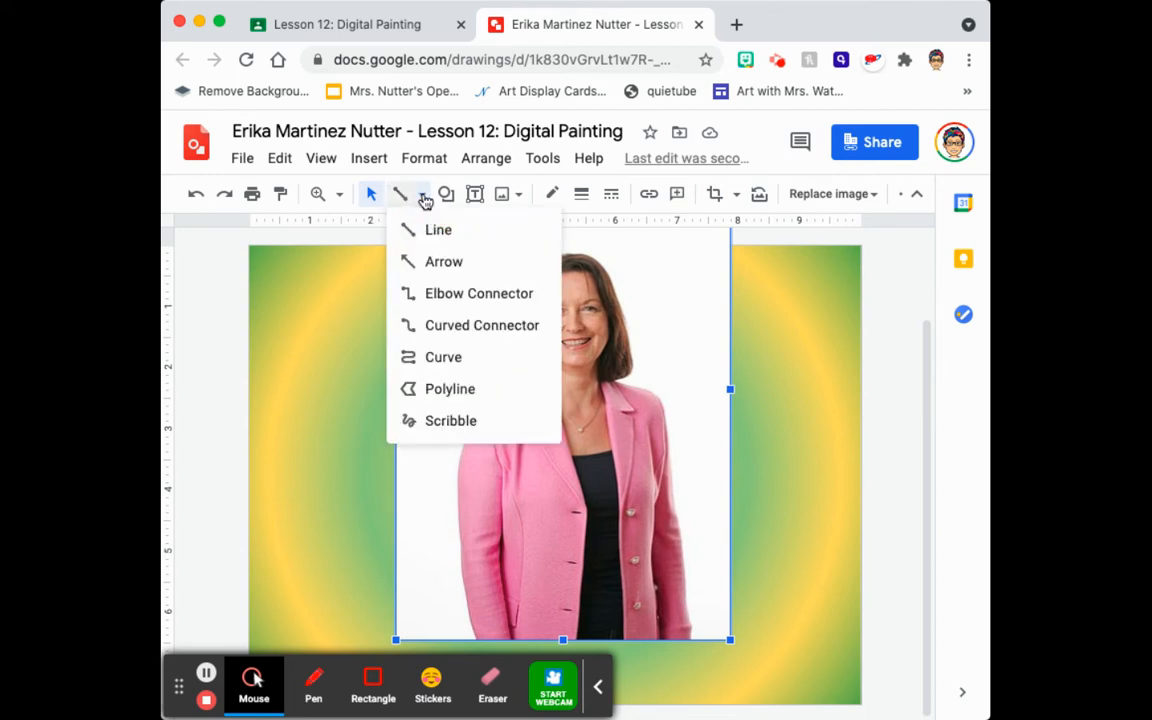
pyautogui.click(435, 360)
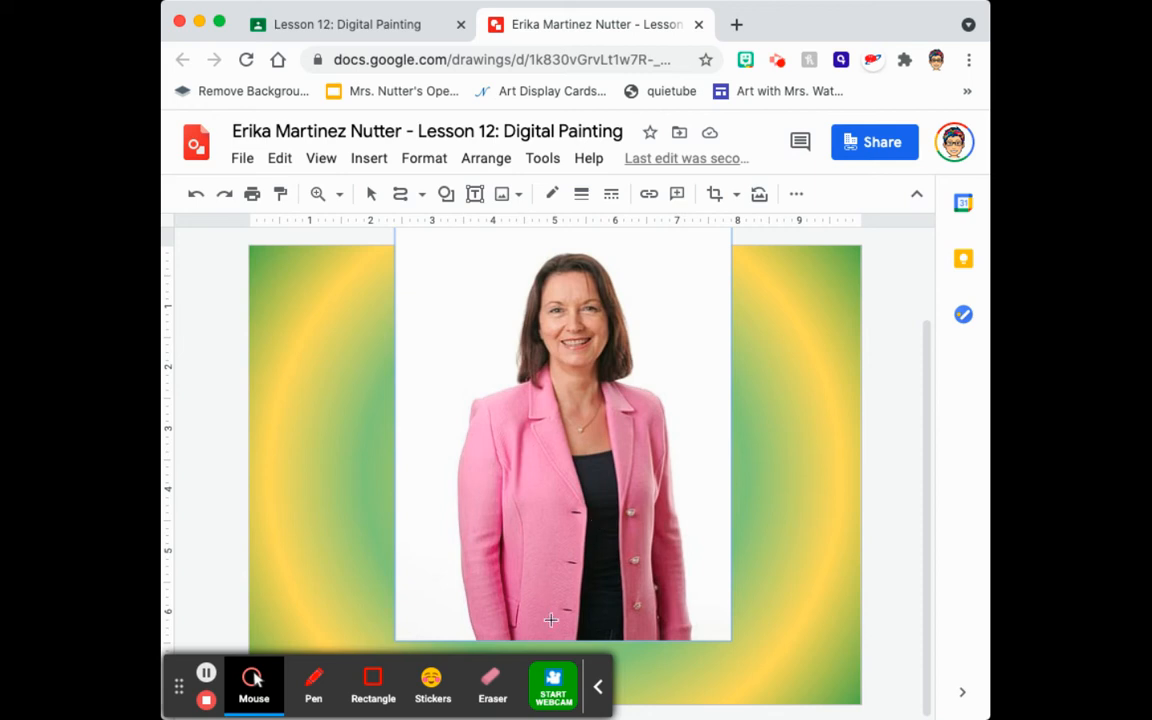
pyautogui.click(464, 589)
pyautogui.click(459, 565)
pyautogui.click(458, 532)
pyautogui.click(457, 503)
pyautogui.click(466, 427)
pyautogui.click(489, 395)
pyautogui.doubleClick(518, 377)
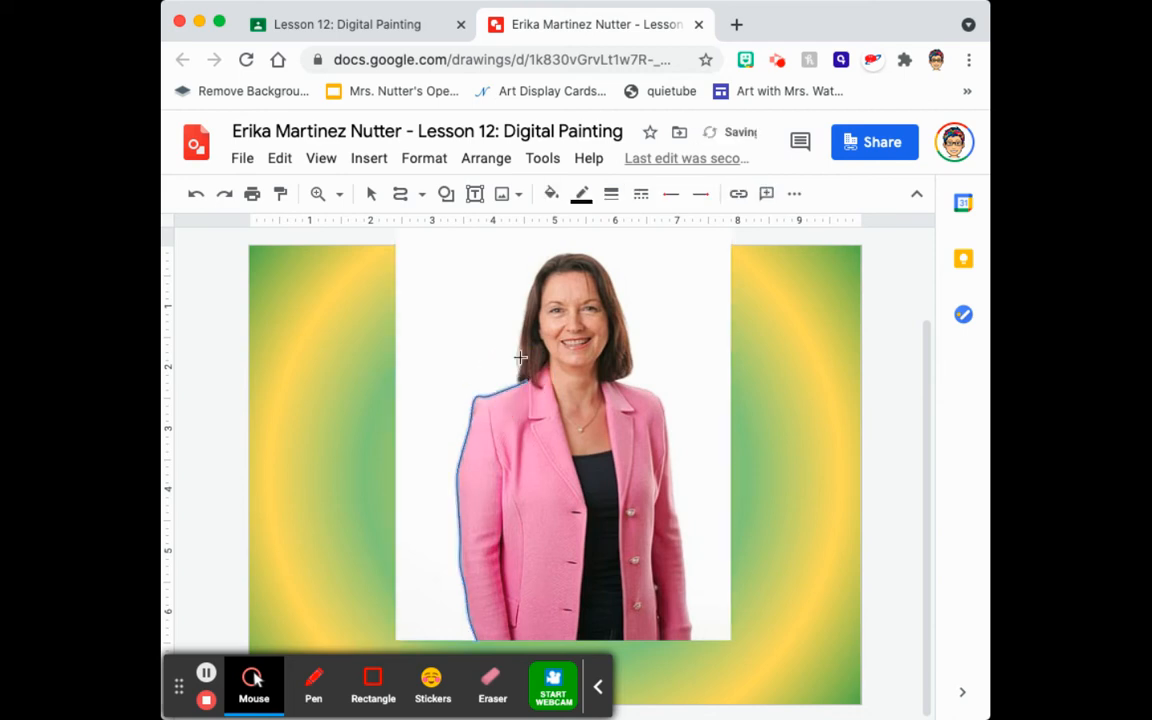
pyautogui.click(373, 197)
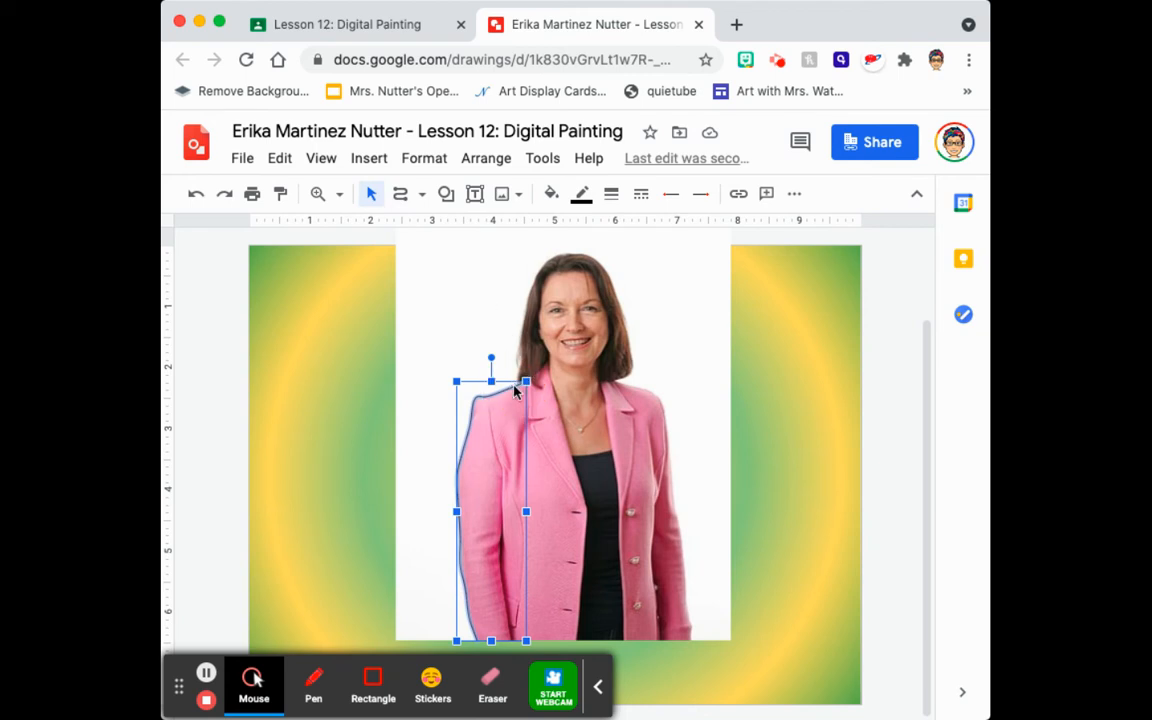
pyautogui.press('BackSpace')
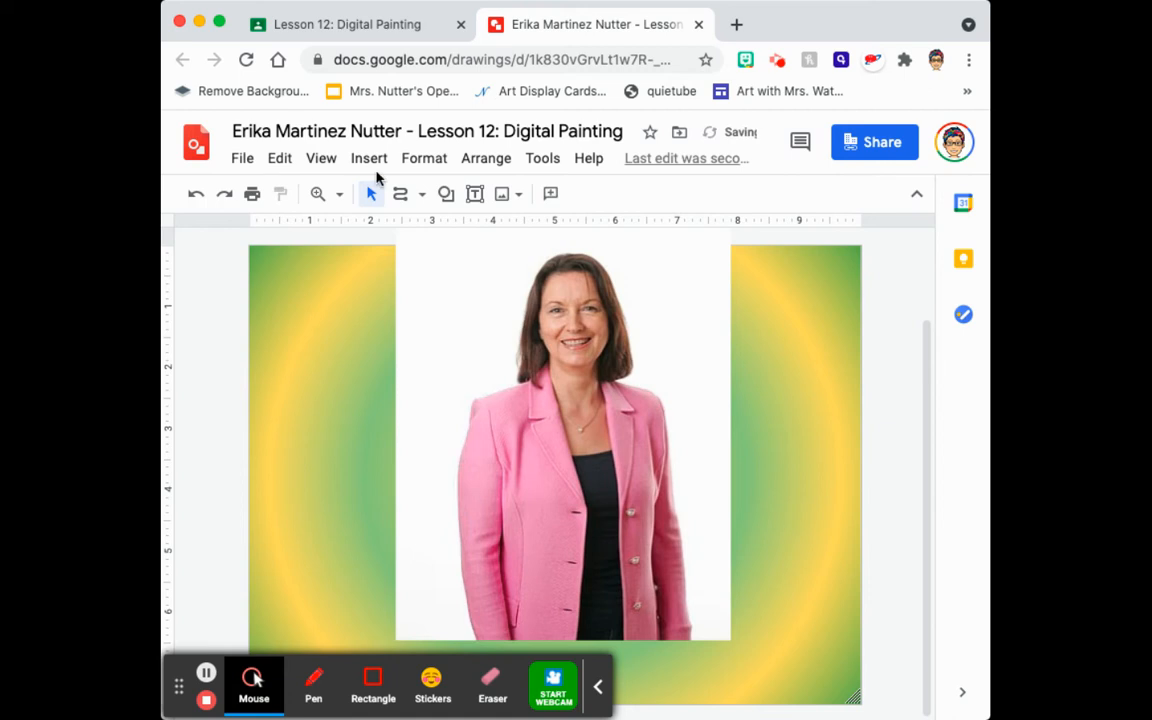
# Step: Trace a closed curve around the woman in the photo, following her arms, shoulders and hair and closing along the photo's lower edge
pyautogui.click(401, 196)
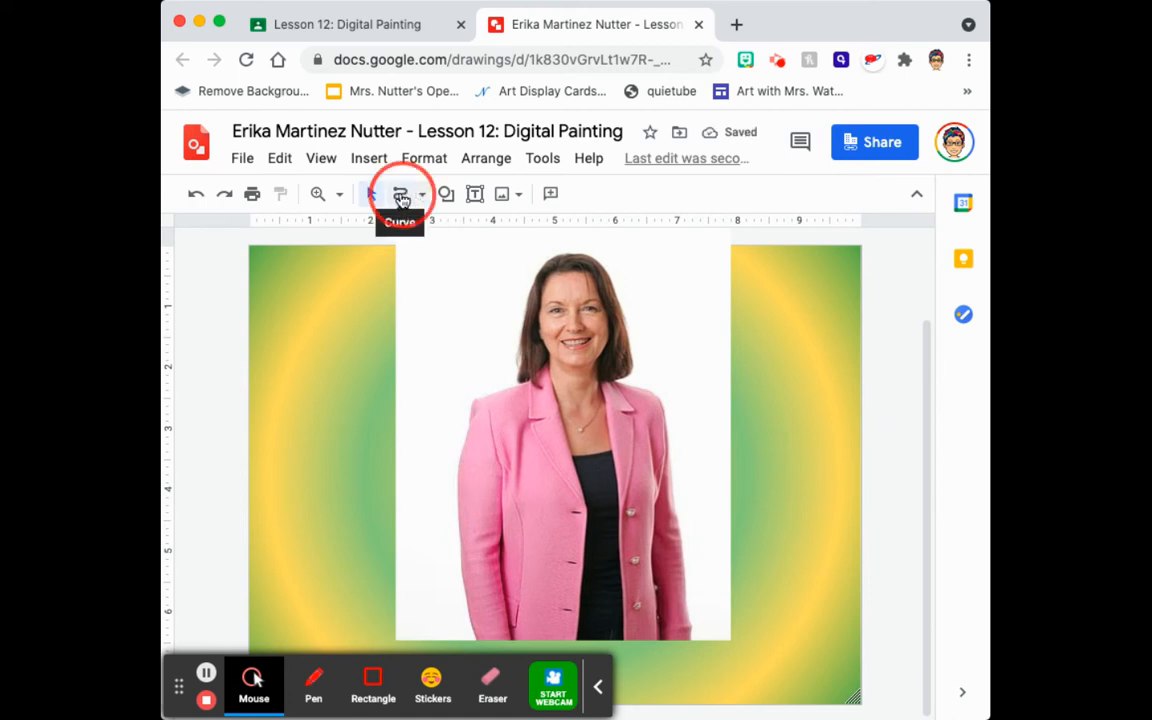
pyautogui.click(475, 638)
pyautogui.click(465, 599)
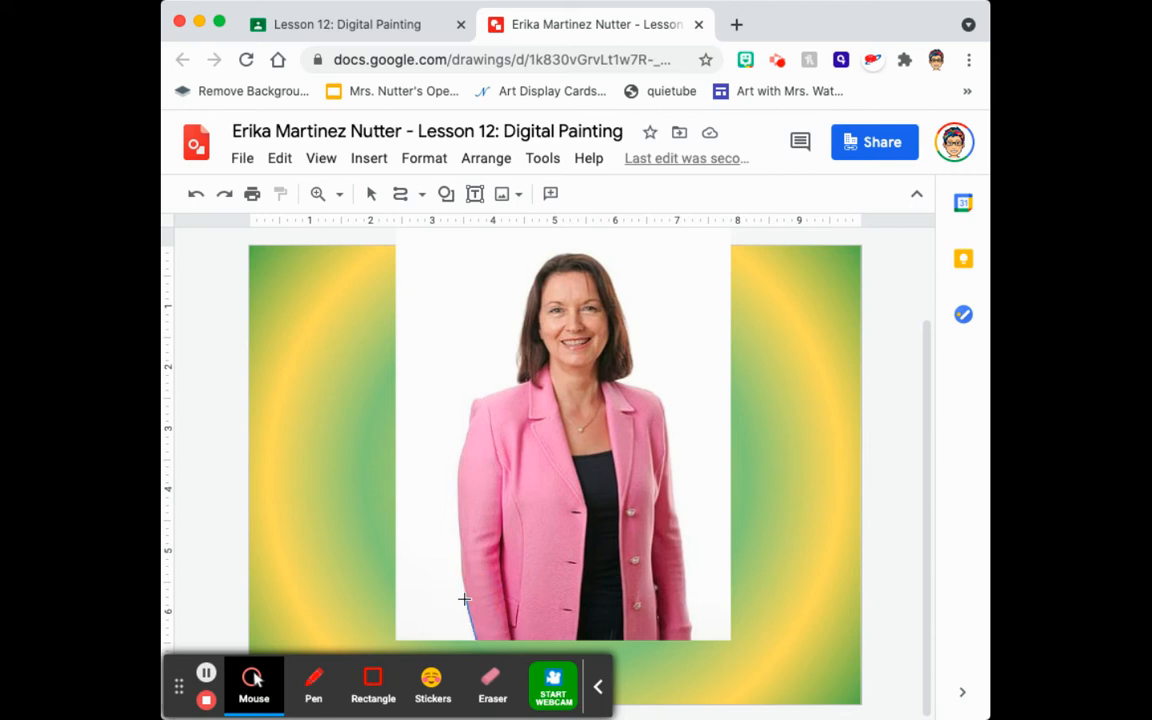
pyautogui.click(456, 484)
pyautogui.click(475, 392)
pyautogui.click(523, 380)
pyautogui.click(528, 285)
pyautogui.click(548, 257)
pyautogui.click(567, 254)
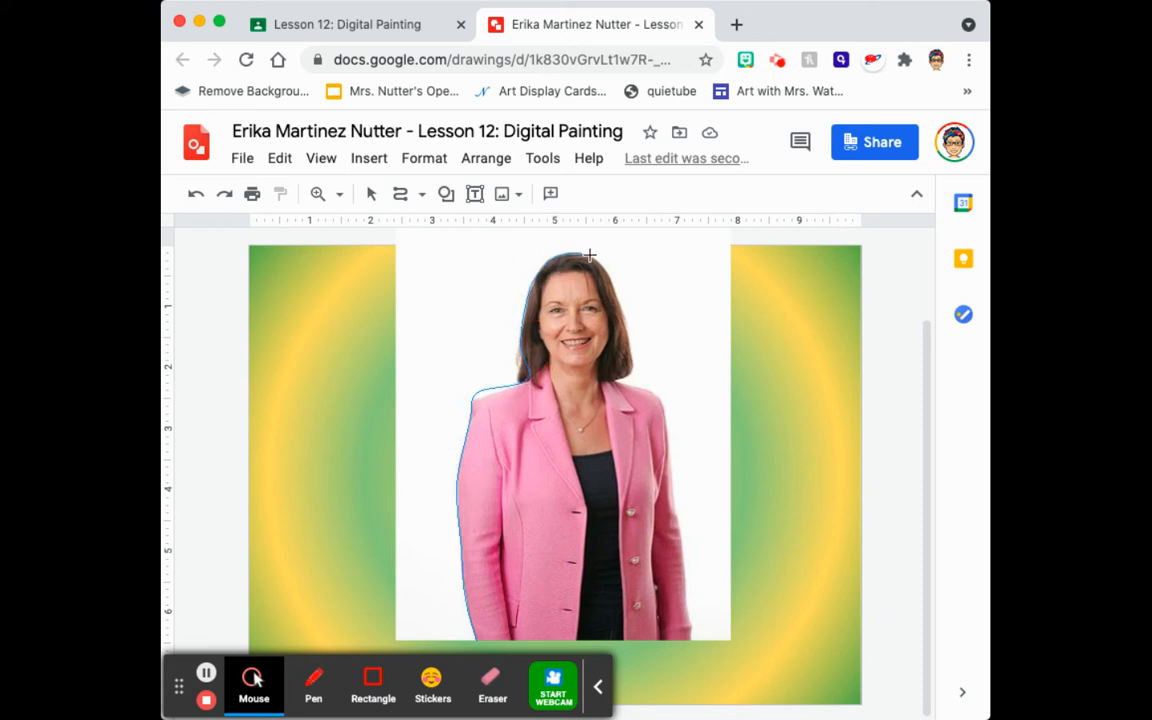
pyautogui.click(630, 329)
pyautogui.click(636, 367)
pyautogui.click(645, 392)
pyautogui.click(668, 418)
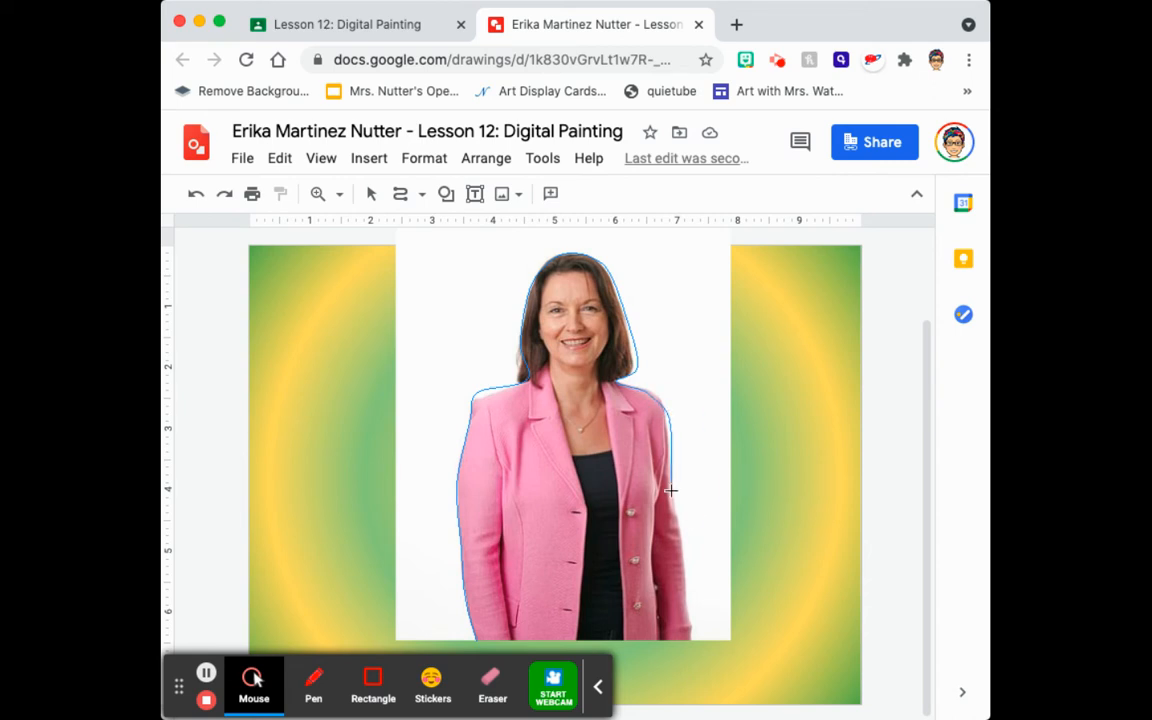
pyautogui.click(686, 599)
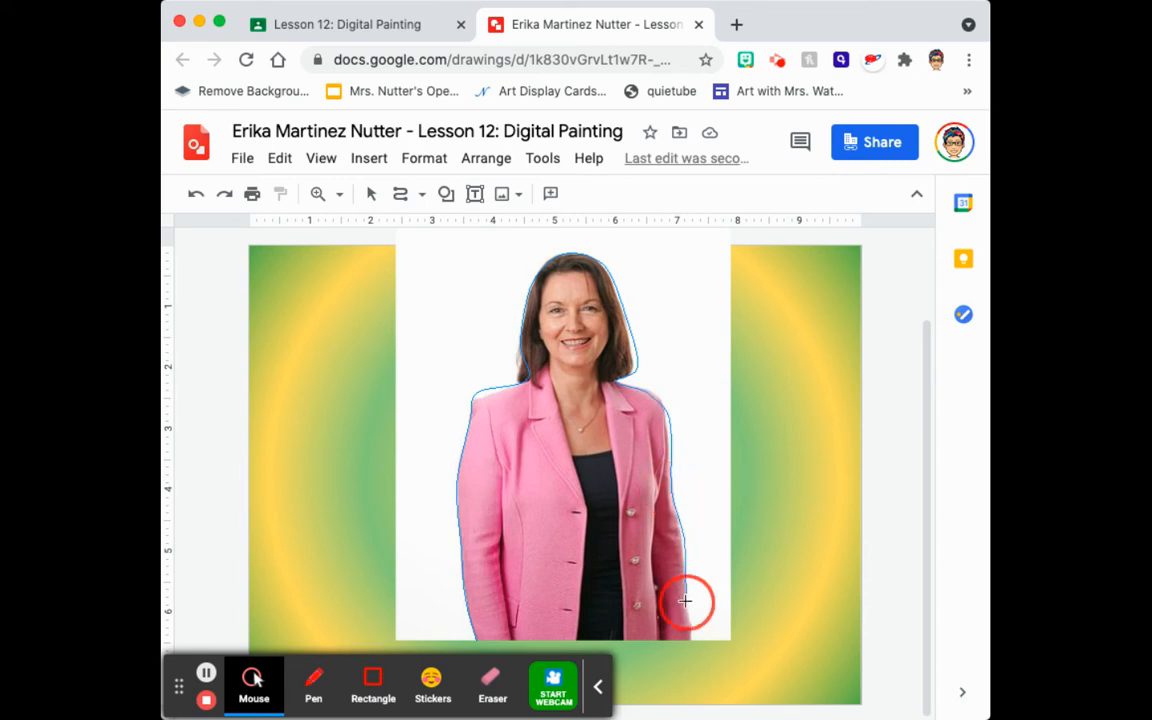
pyautogui.click(695, 640)
pyautogui.click(478, 640)
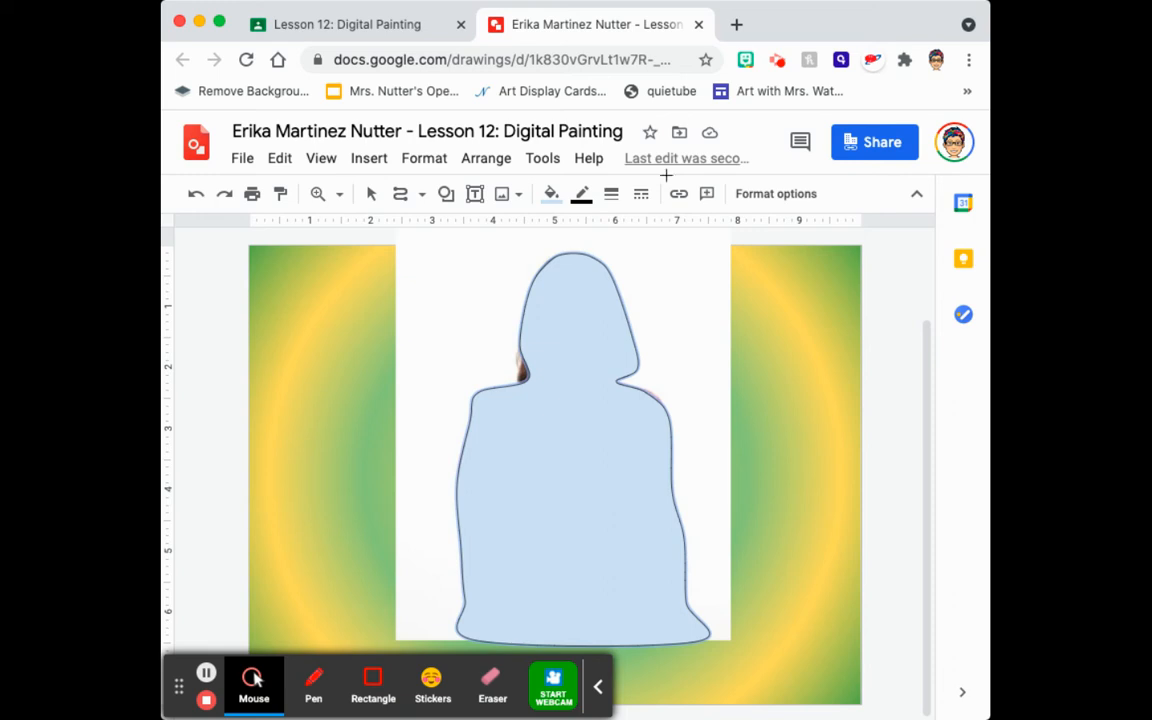
# Step: Fill the traced shape with dark magenta and make its border transparent
pyautogui.click(371, 194)
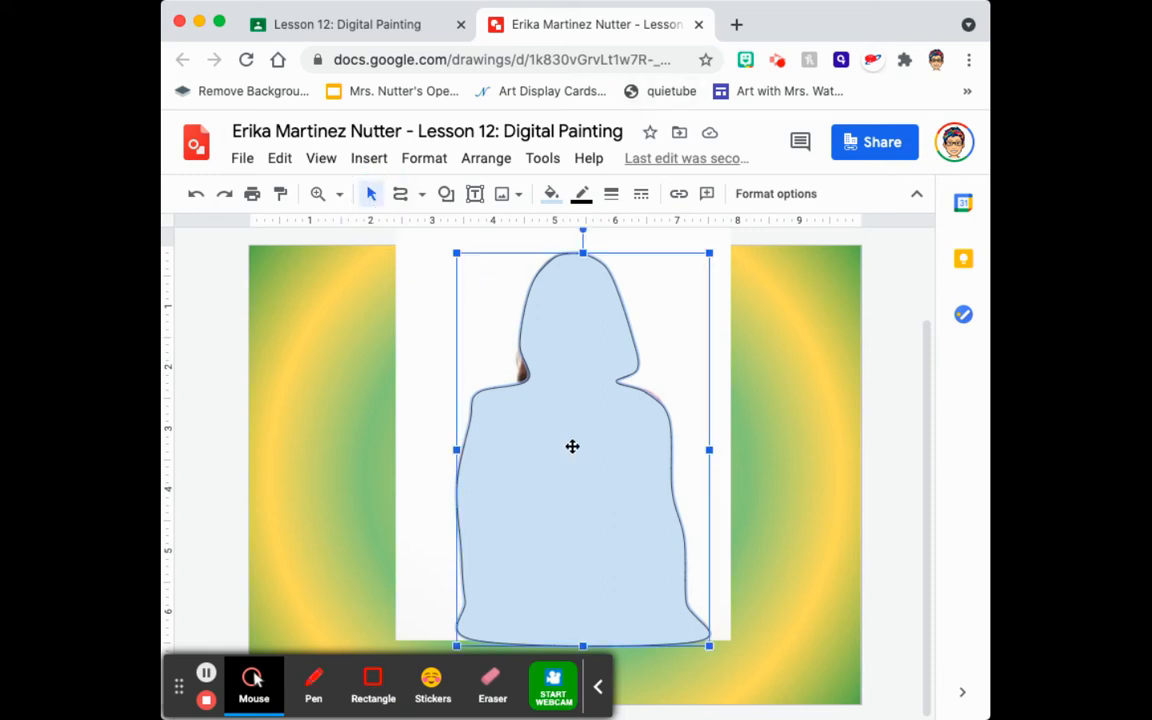
pyautogui.click(553, 200)
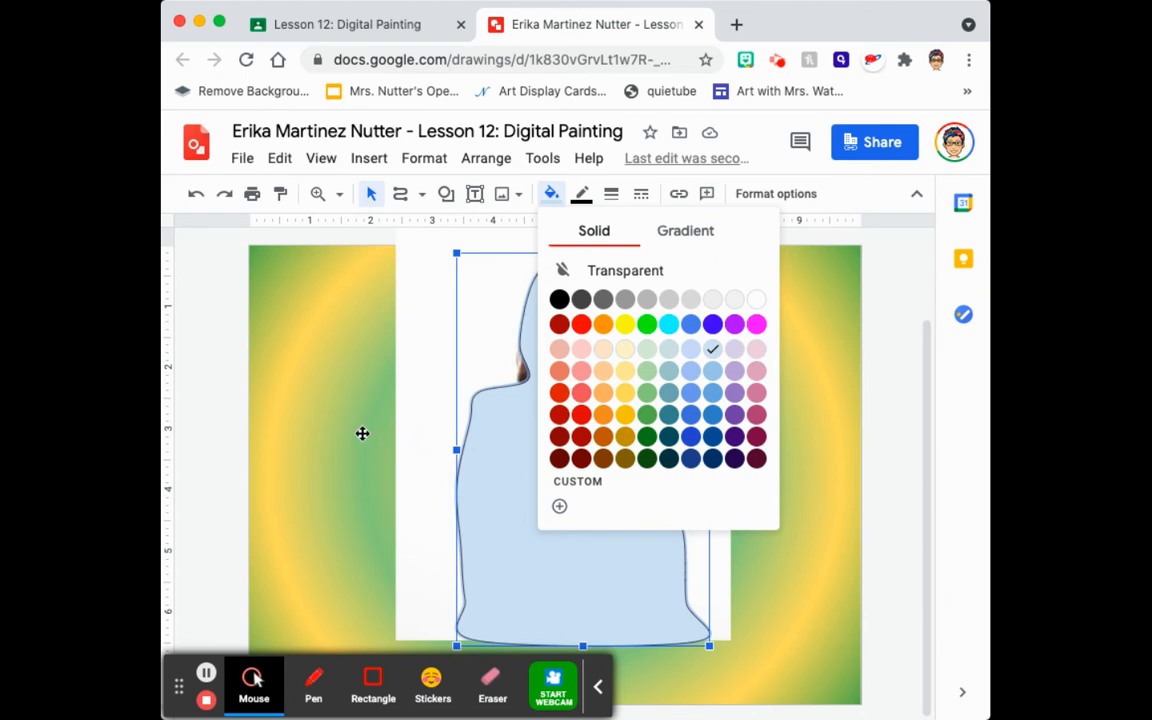
pyautogui.click(756, 414)
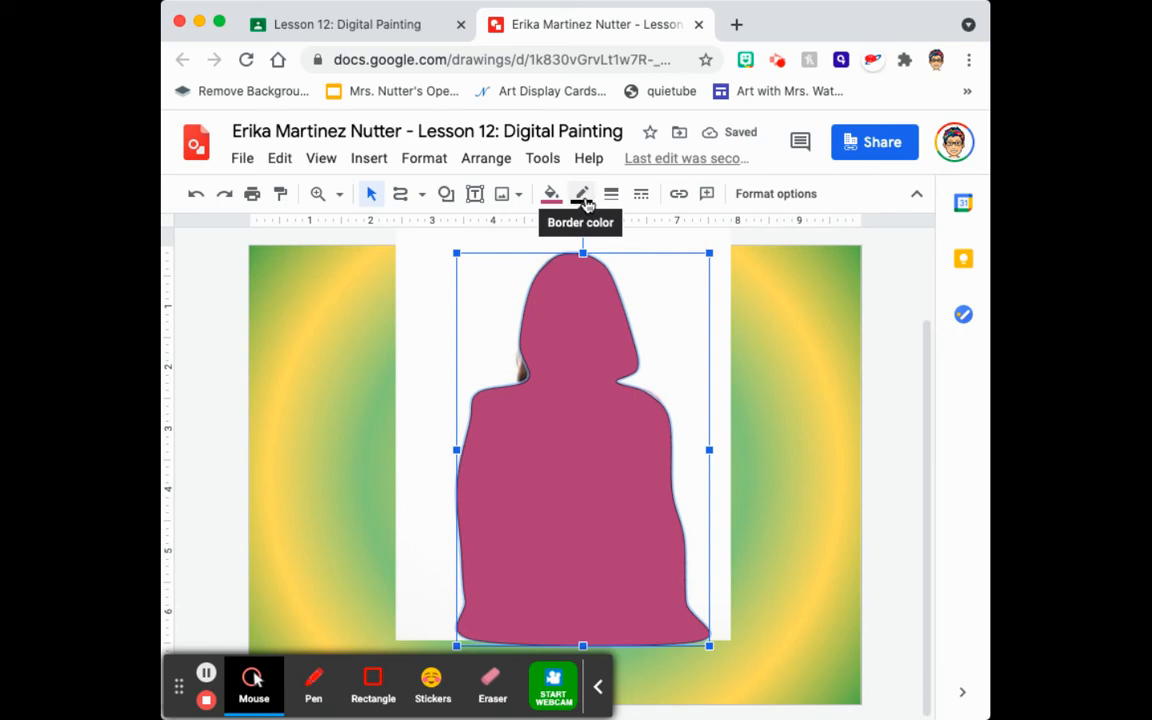
pyautogui.click(584, 200)
pyautogui.click(623, 232)
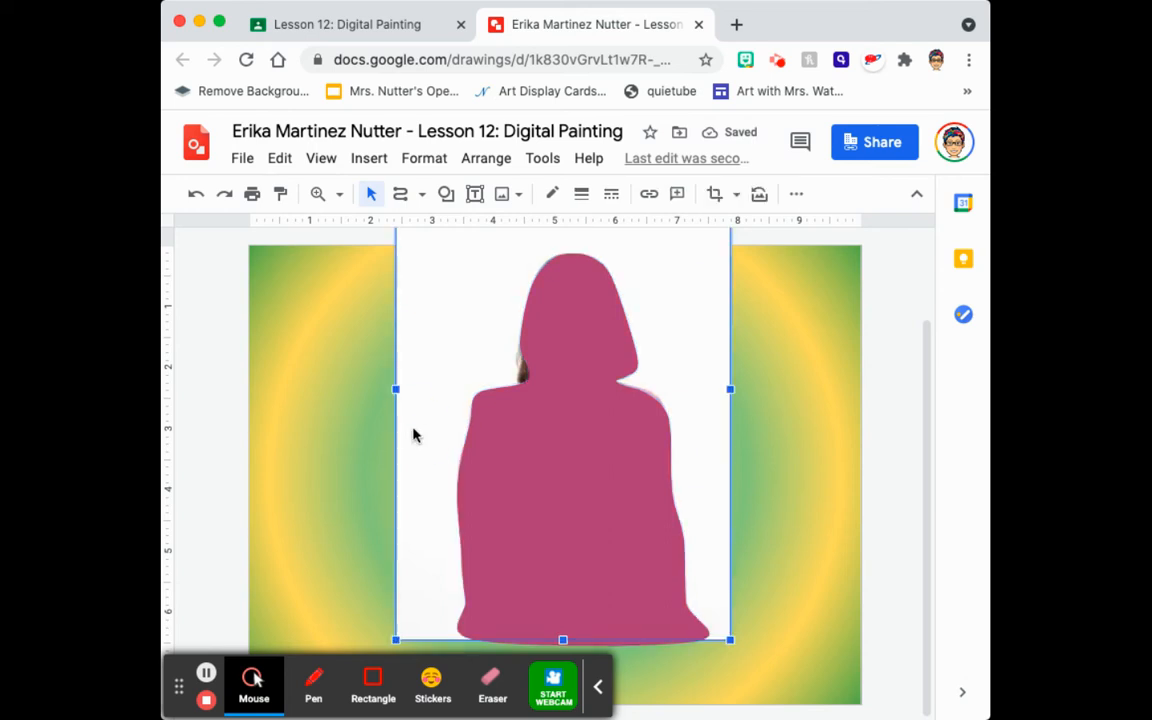
# Step: Delete the photo behind the traced shape, and move the shape down to the canvas's lower edge and enlarge it slightly
pyautogui.click(414, 434)
pyautogui.moveTo(594, 440); pyautogui.dragTo(588, 468)
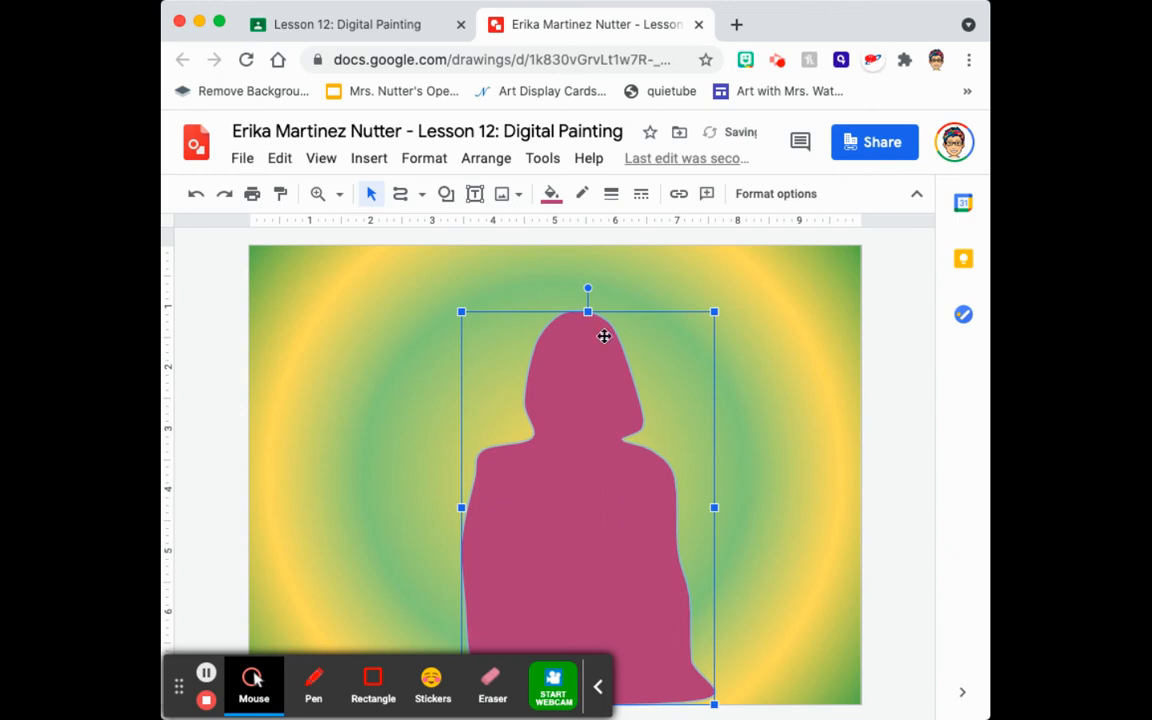
pyautogui.moveTo(460, 311); pyautogui.dragTo(433, 299)
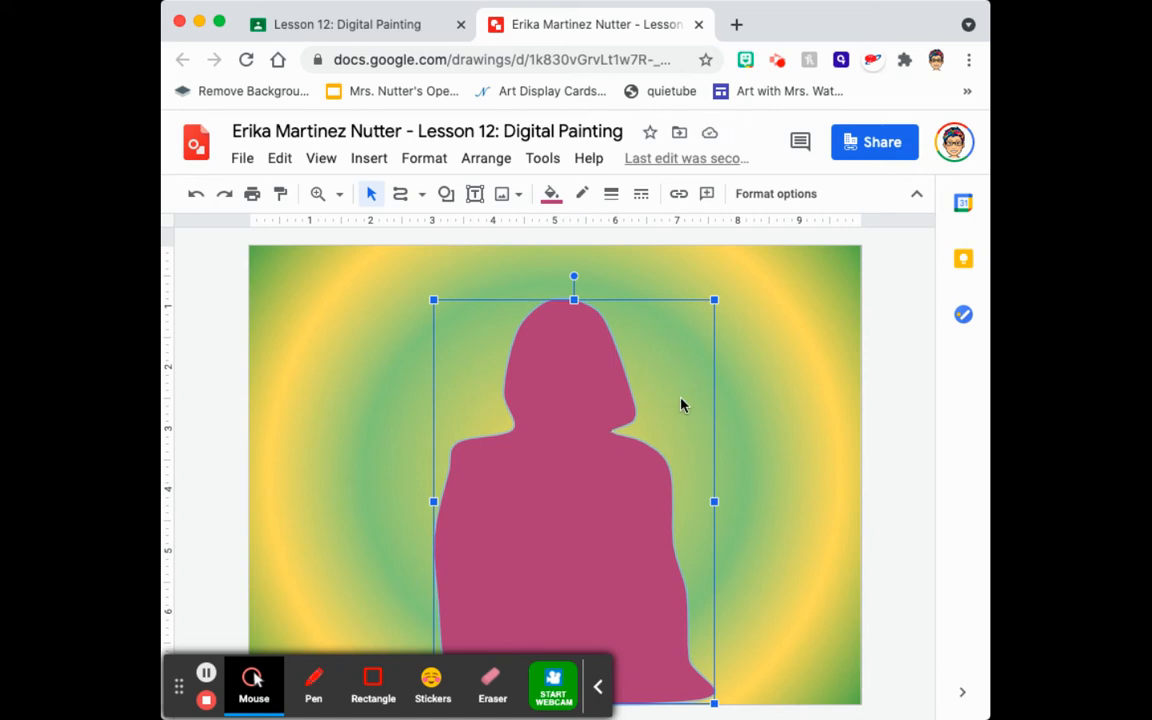
# Step: Delete the traced silhouette and insert the long-haired woman with hands on hips from the "confident silhouette" web image results
pyautogui.press('BackSpace')
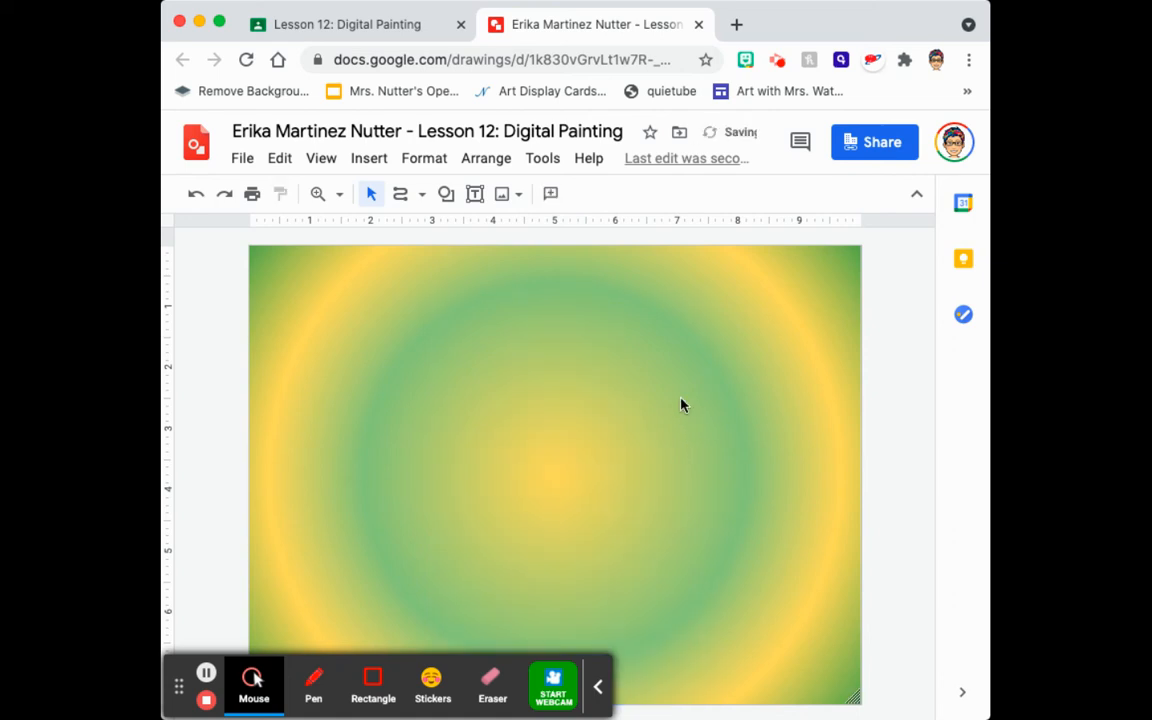
pyautogui.click(374, 157)
pyautogui.moveTo(378, 193)
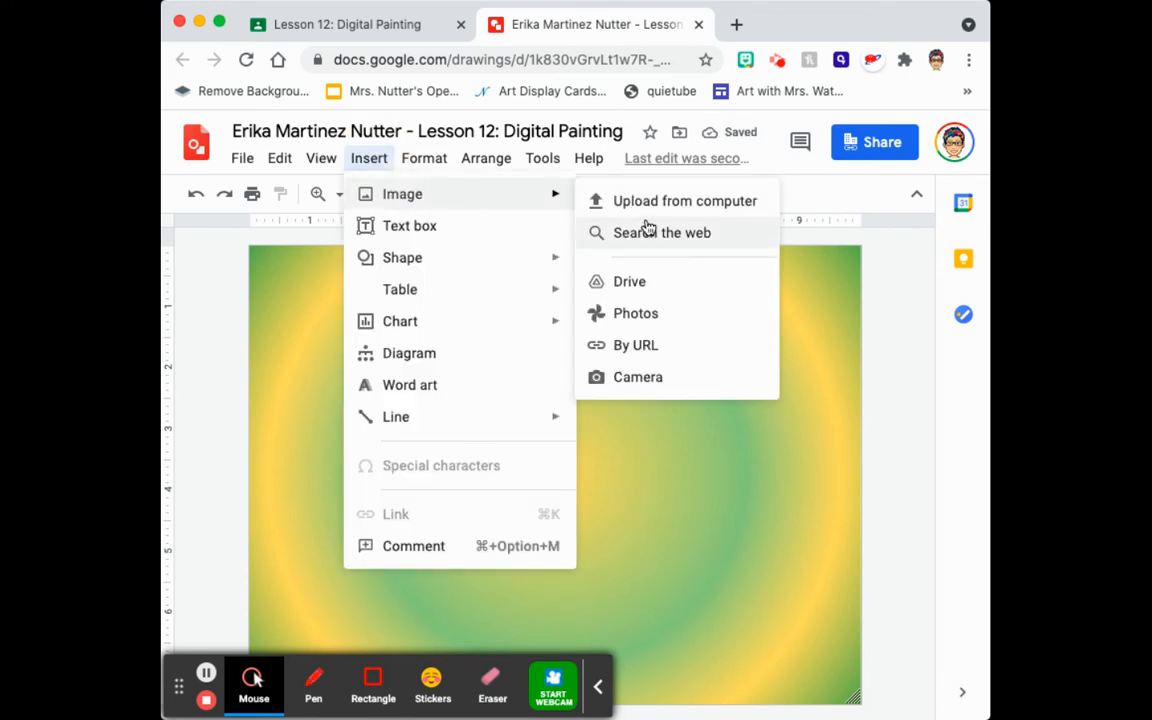
pyautogui.click(646, 229)
pyautogui.click(707, 232)
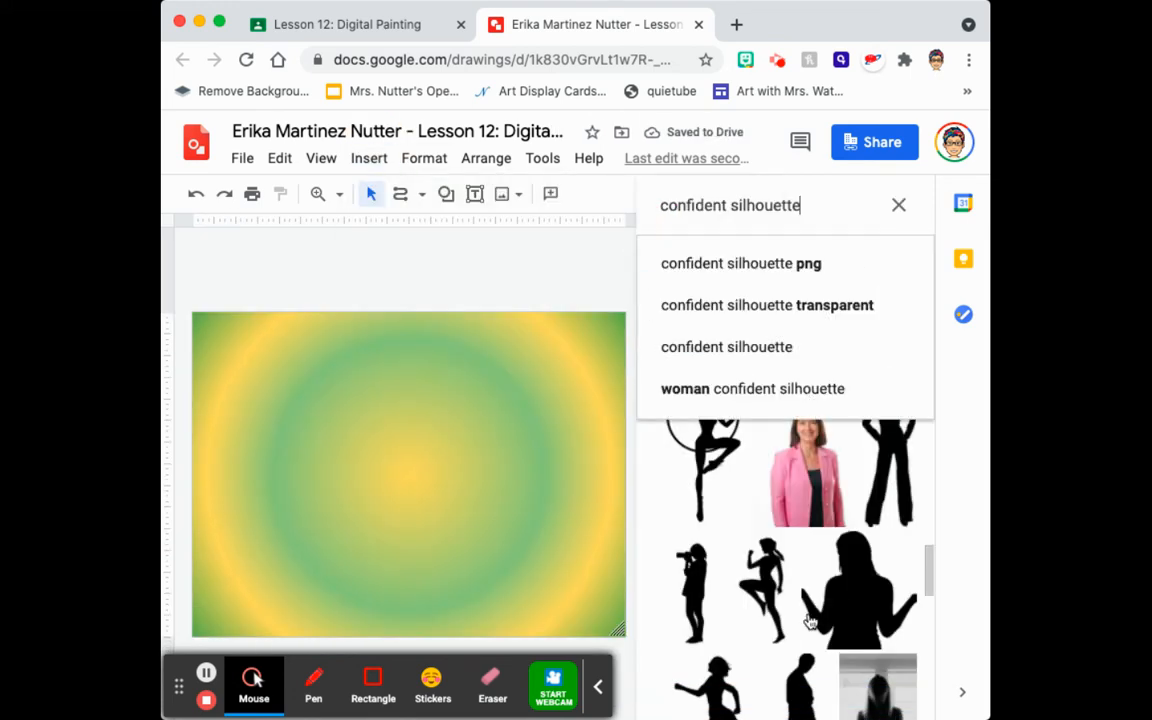
pyautogui.scroll(2, 815, 620)
pyautogui.scroll(1, 811, 622)
pyautogui.scroll(-3, 811, 622)
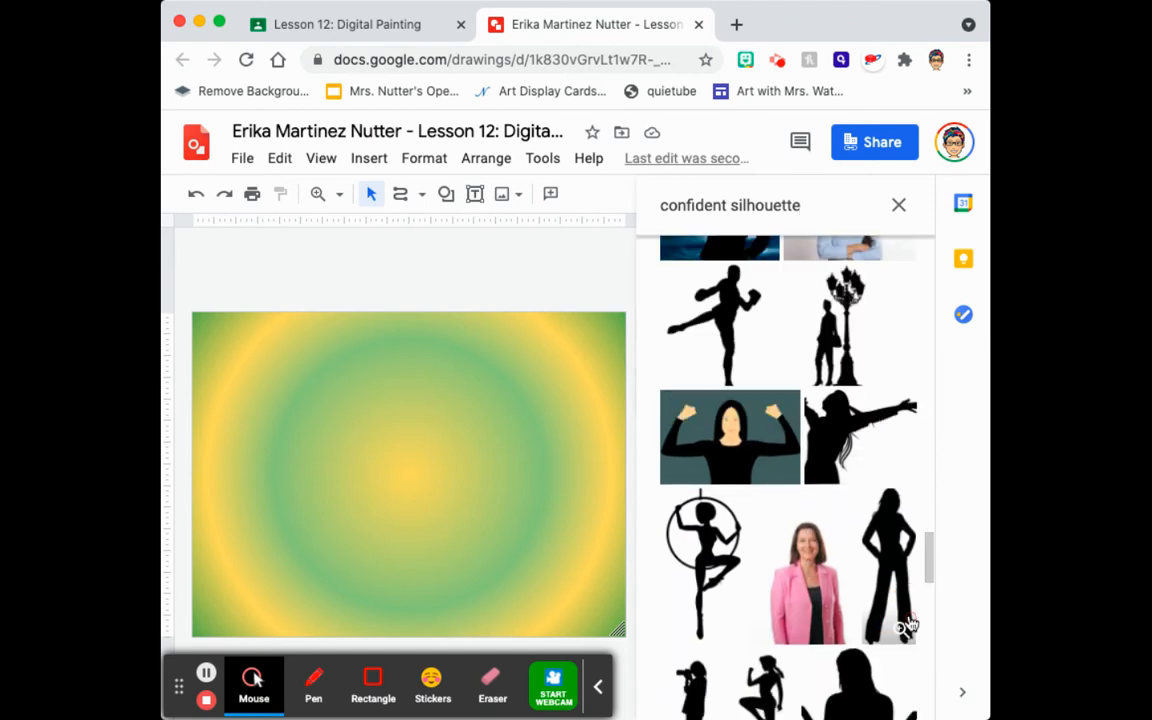
pyautogui.click(887, 586)
pyautogui.click(887, 580)
pyautogui.click(887, 568)
pyautogui.click(880, 692)
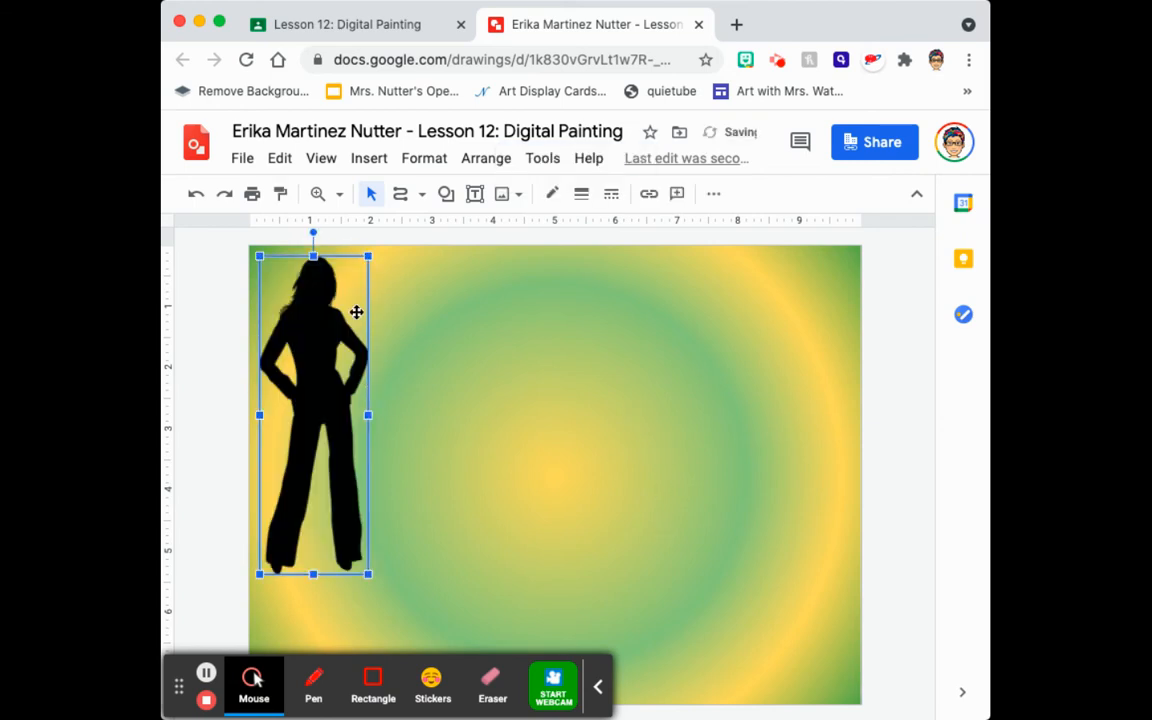
# Step: Enlarge and center the hands-on-hips silhouette so its head sits near the canvas's upper edge and its legs extend past the lower edge
pyautogui.moveTo(368, 574); pyautogui.dragTo(676, 615)
pyautogui.moveTo(532, 445); pyautogui.dragTo(596, 440)
pyautogui.moveTo(765, 251); pyautogui.dragTo(680, 343)
pyautogui.moveTo(543, 471); pyautogui.dragTo(550, 396)
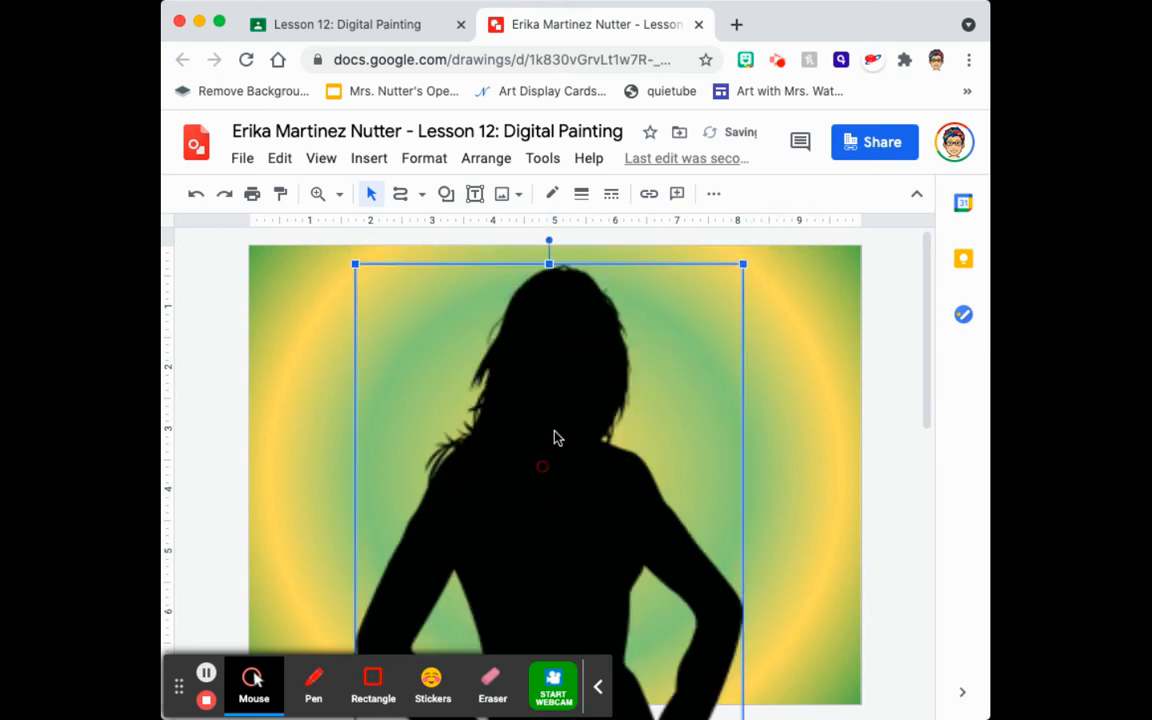
pyautogui.moveTo(352, 261); pyautogui.dragTo(377, 326)
pyautogui.moveTo(548, 488); pyautogui.dragTo(585, 440)
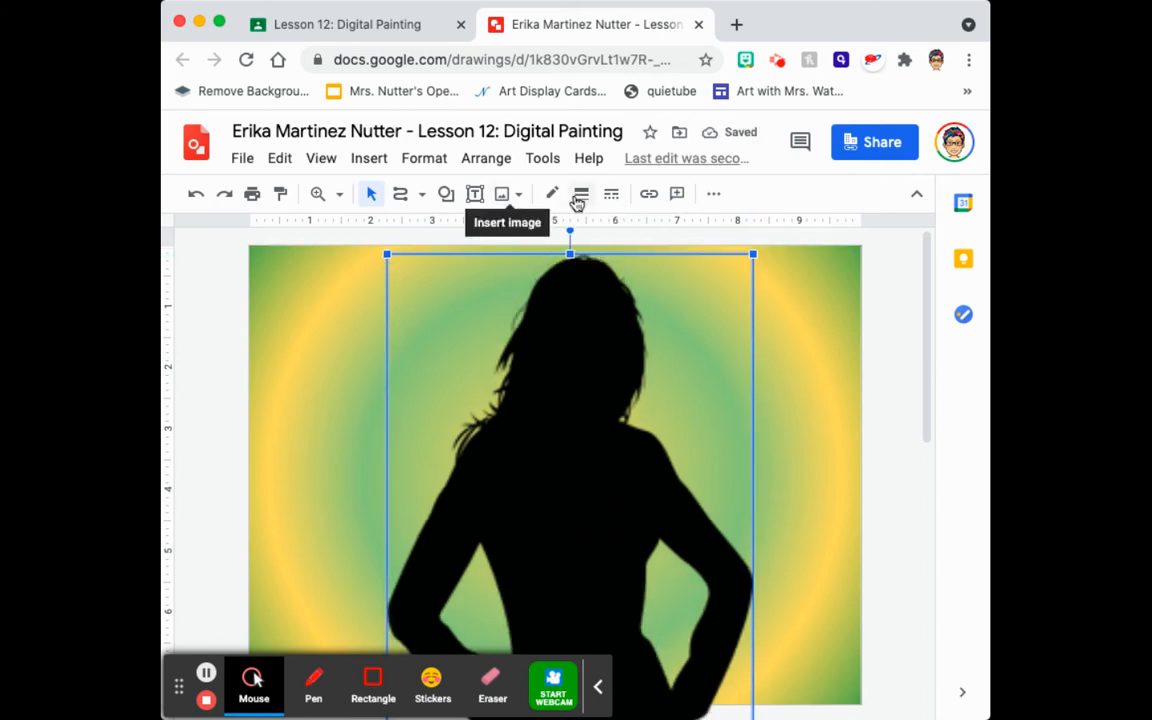
pyautogui.click(371, 193)
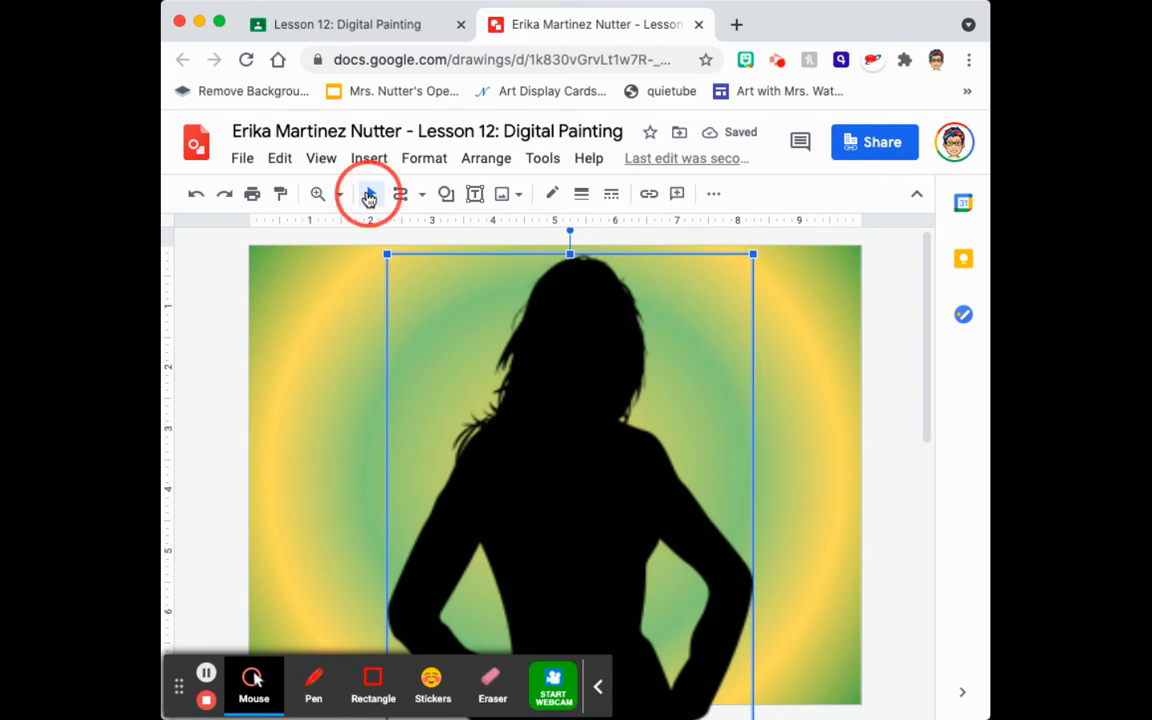
pyautogui.click(538, 358)
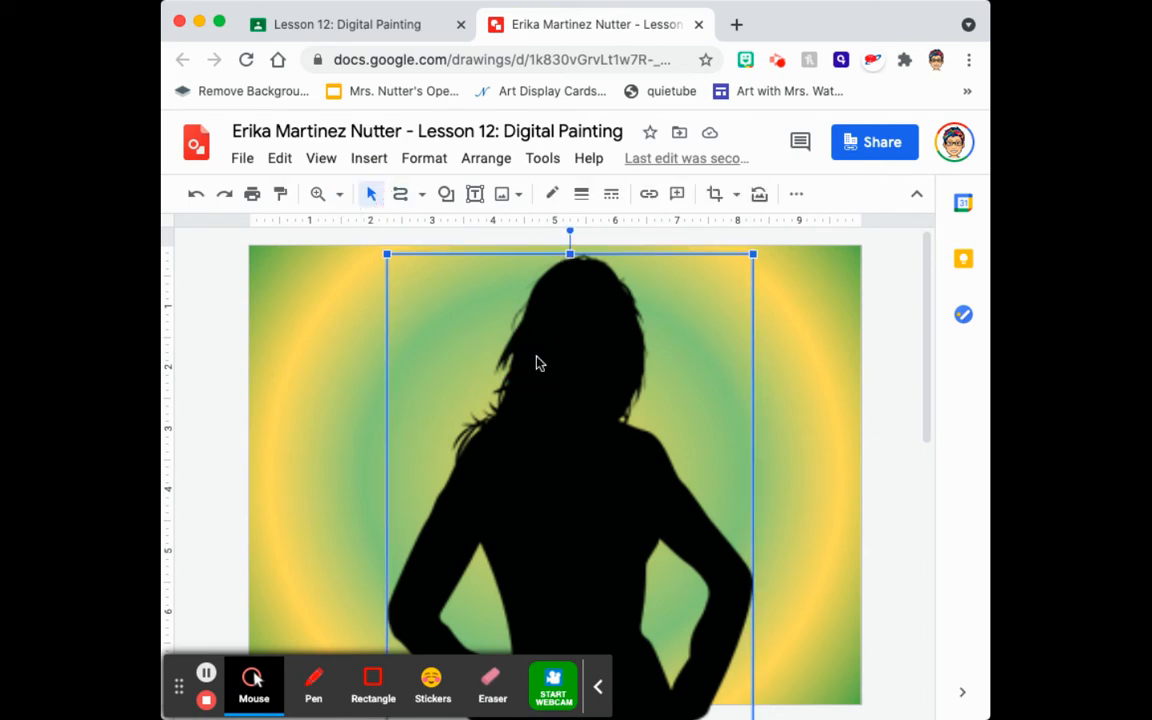
pyautogui.click(797, 196)
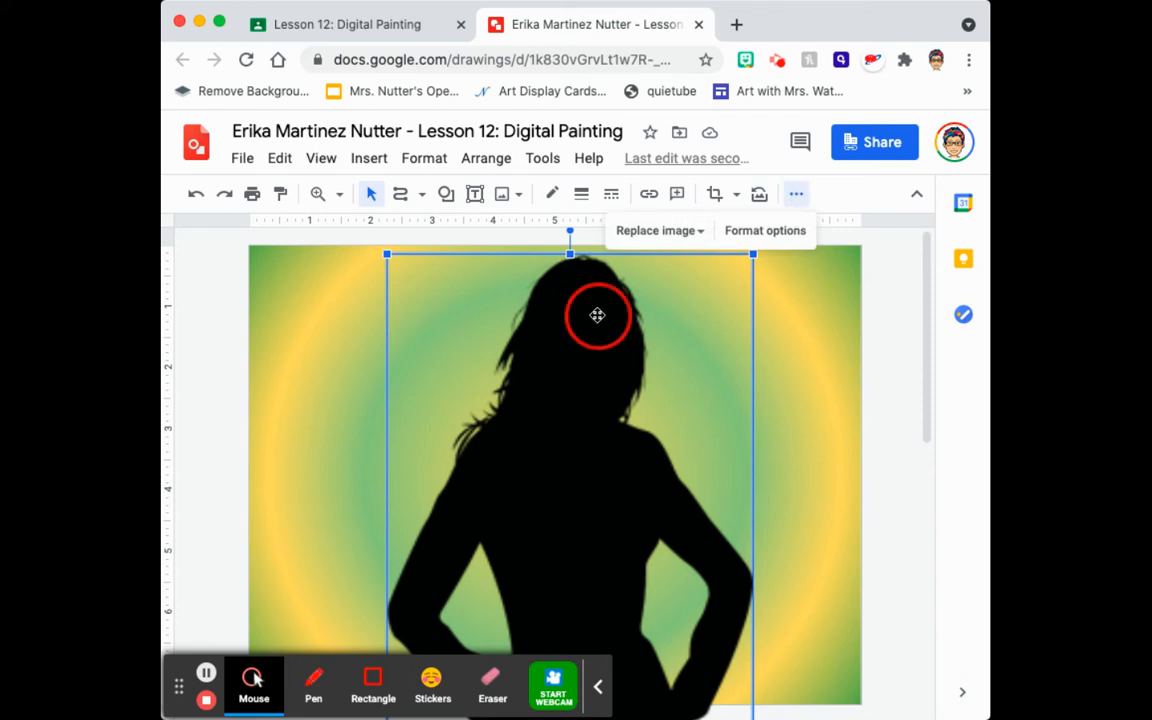
pyautogui.click(797, 196)
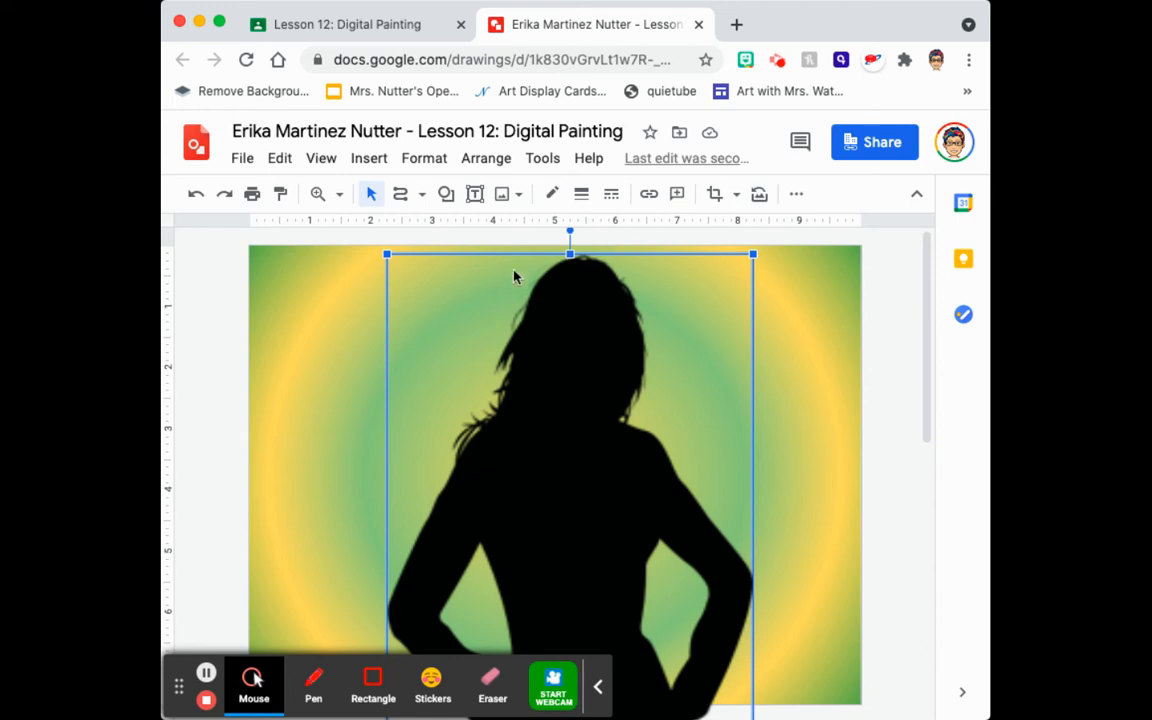
# Step: Search the web for images to insert with the query "leaf silhouette"
pyautogui.click(368, 159)
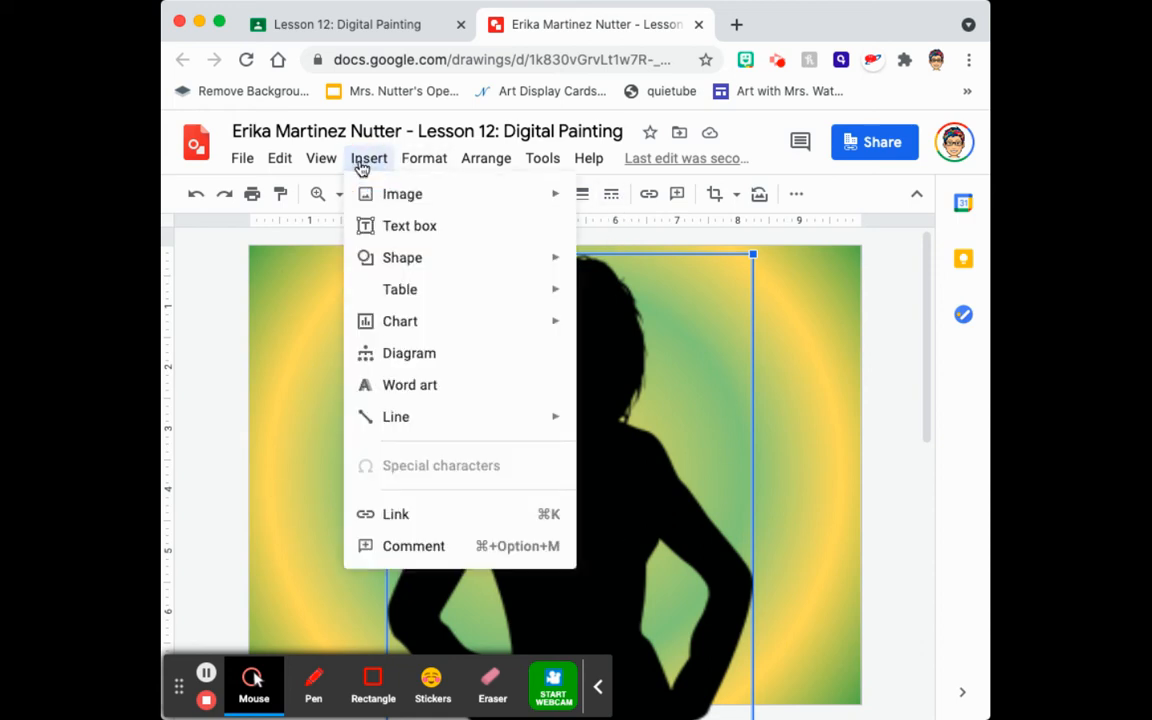
pyautogui.moveTo(380, 199)
pyautogui.click(653, 233)
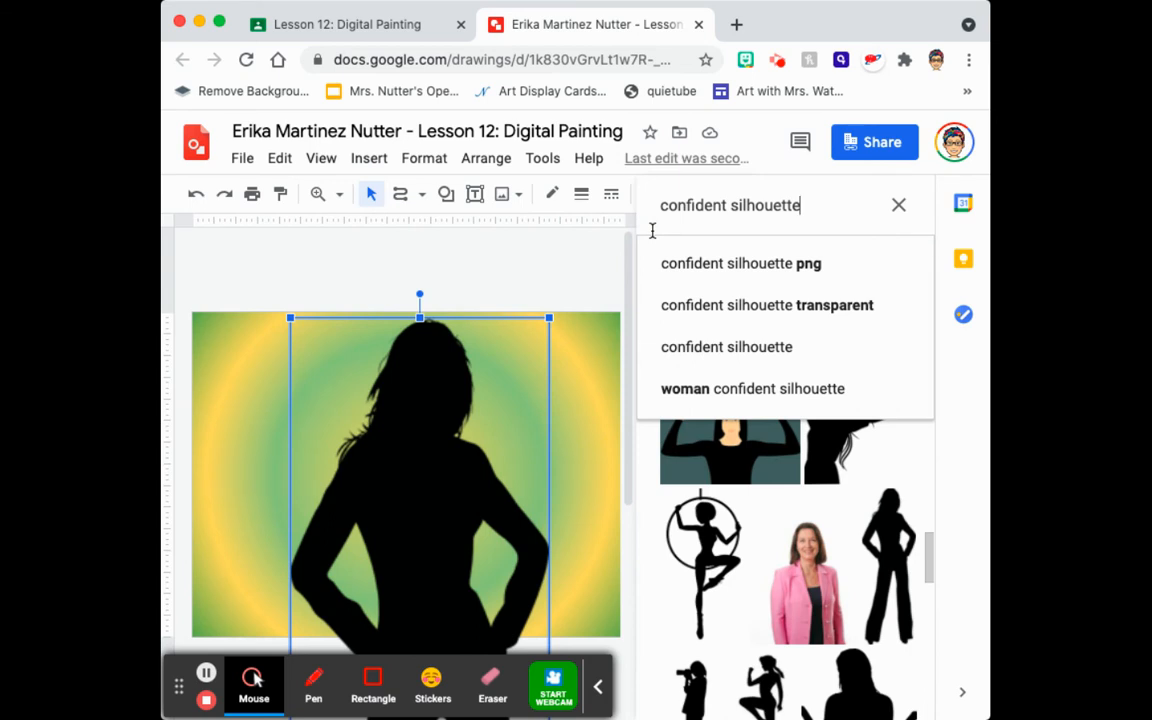
pyautogui.moveTo(740, 206); pyautogui.dragTo(645, 206)
pyautogui.write('lef')
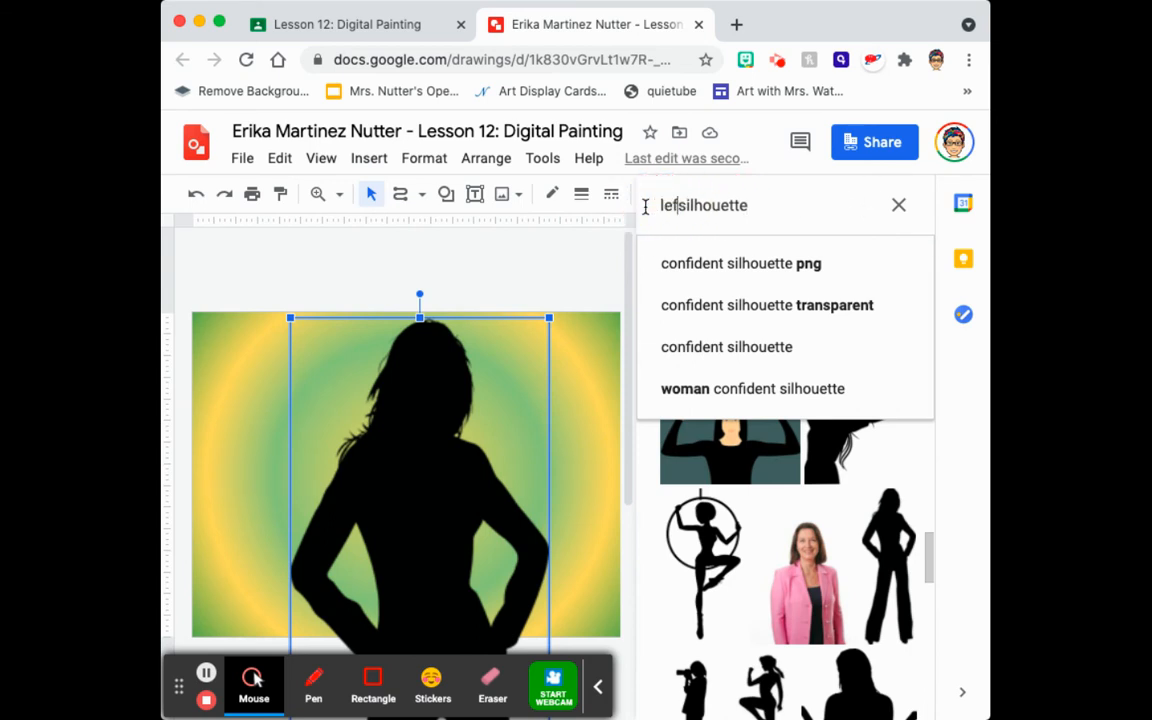
pyautogui.press('BackSpace')
pyautogui.write('af')
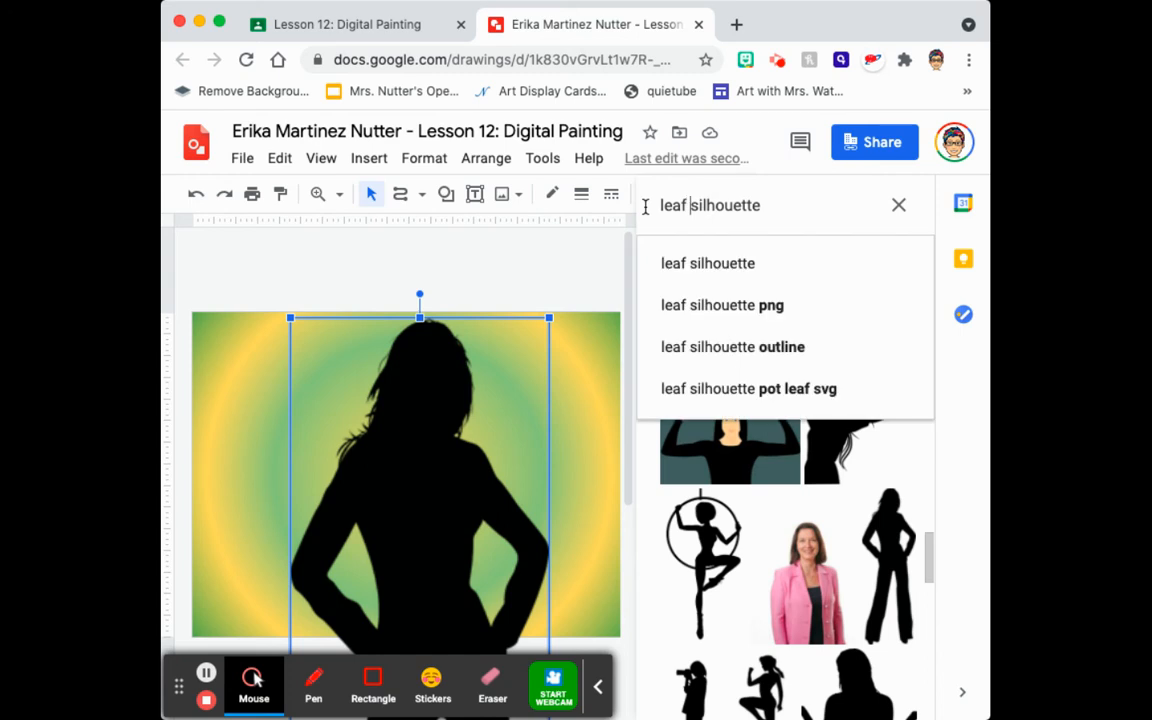
pyautogui.press('Return')
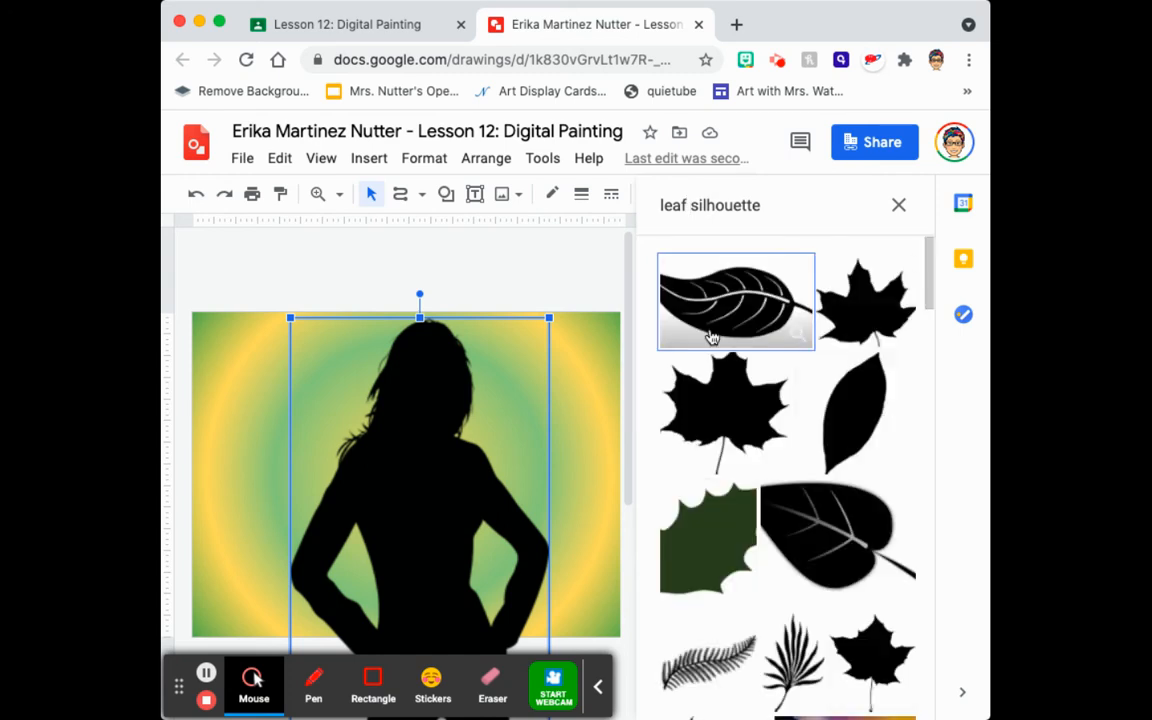
# Step: Insert the dark curved branch with several leaves from the "leaf silhouette" image results
pyautogui.scroll(-3, 797, 457)
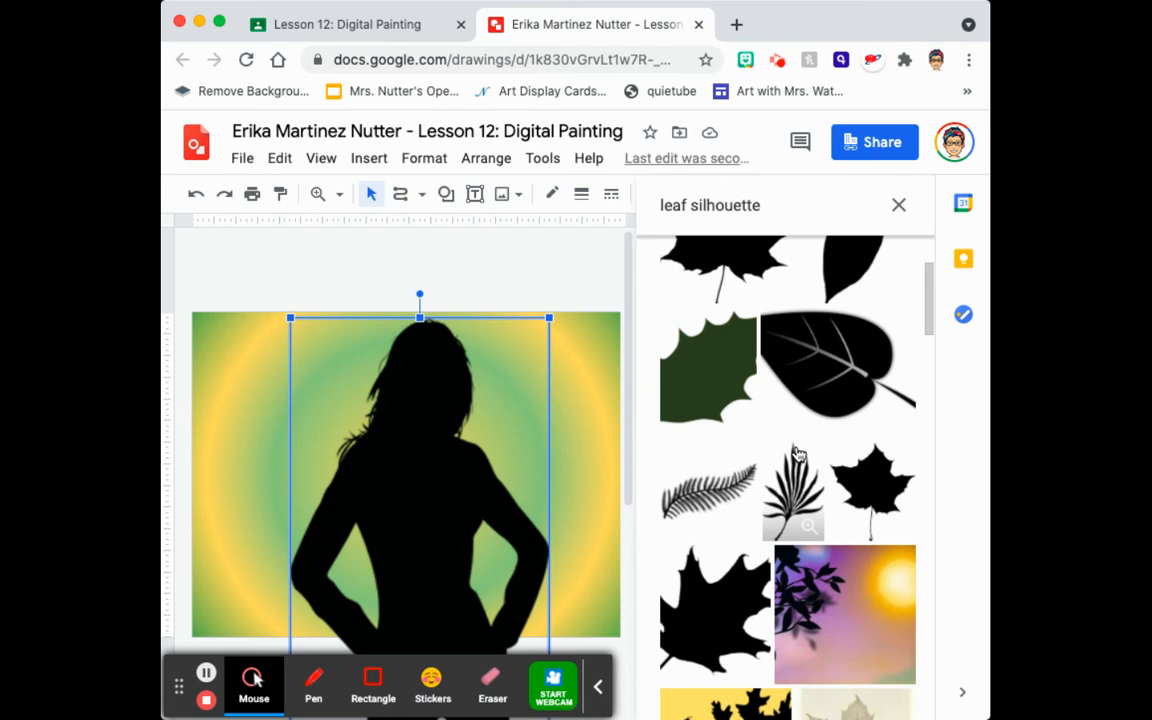
pyautogui.scroll(-3, 797, 467)
pyautogui.scroll(5, 797, 467)
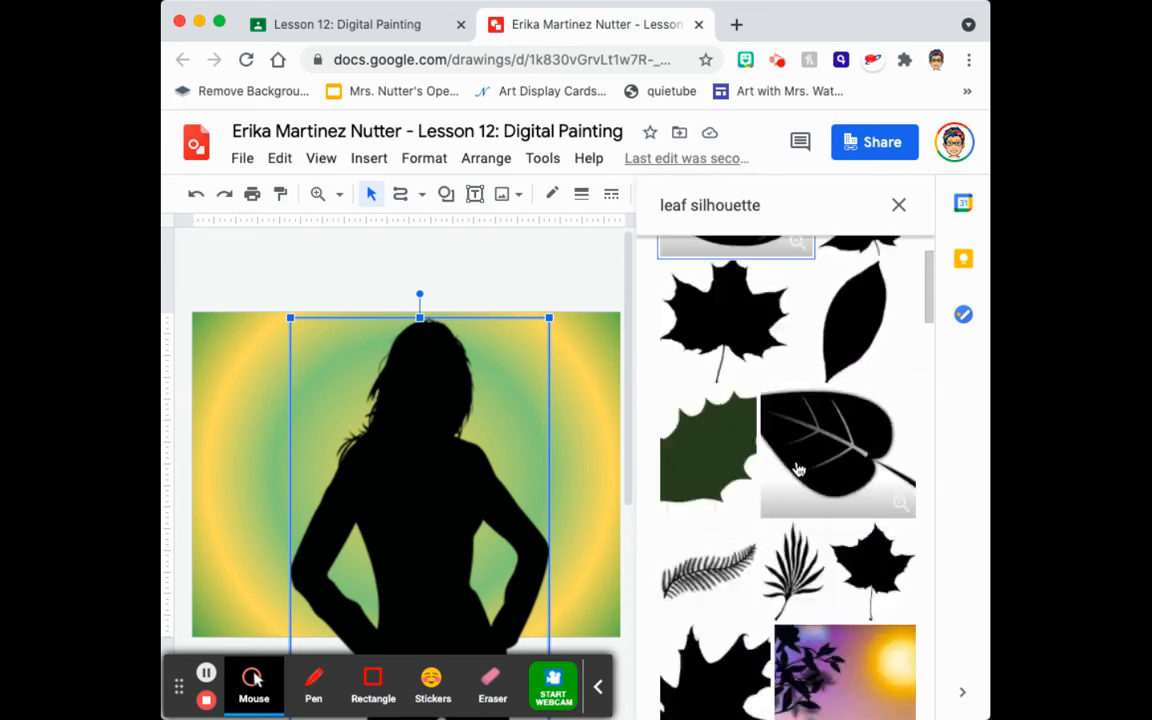
pyautogui.scroll(1, 798, 469)
pyautogui.scroll(-10, 798, 469)
pyautogui.scroll(-10, 798, 469)
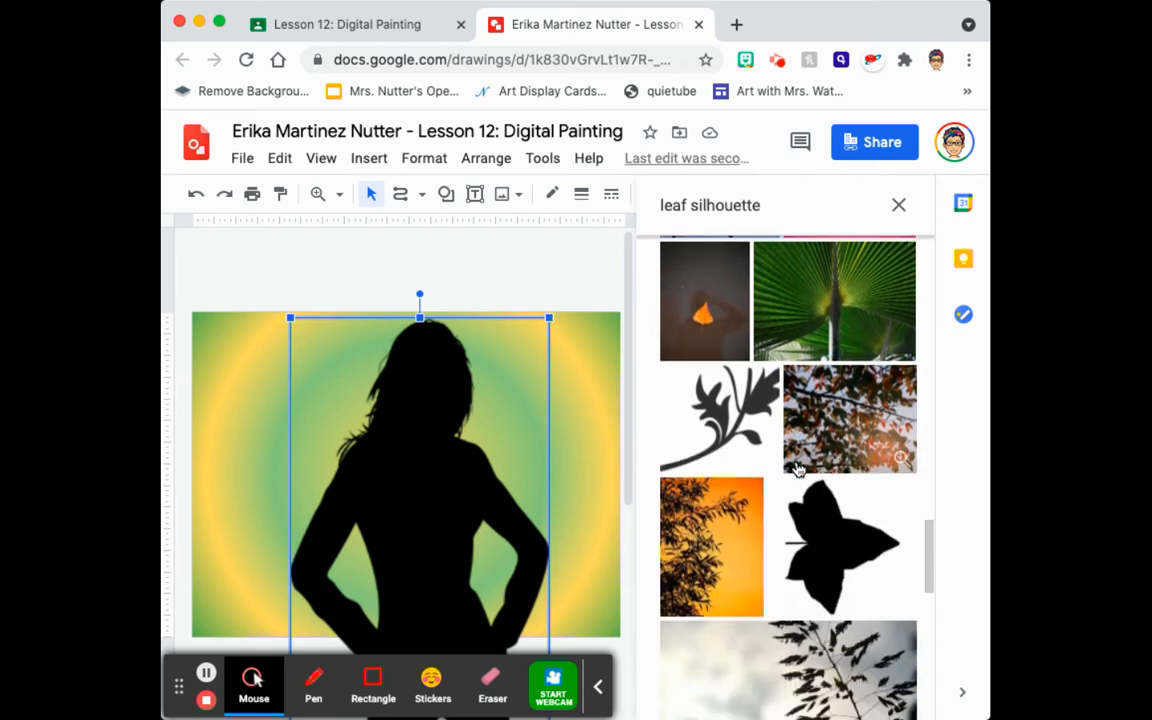
pyautogui.click(709, 415)
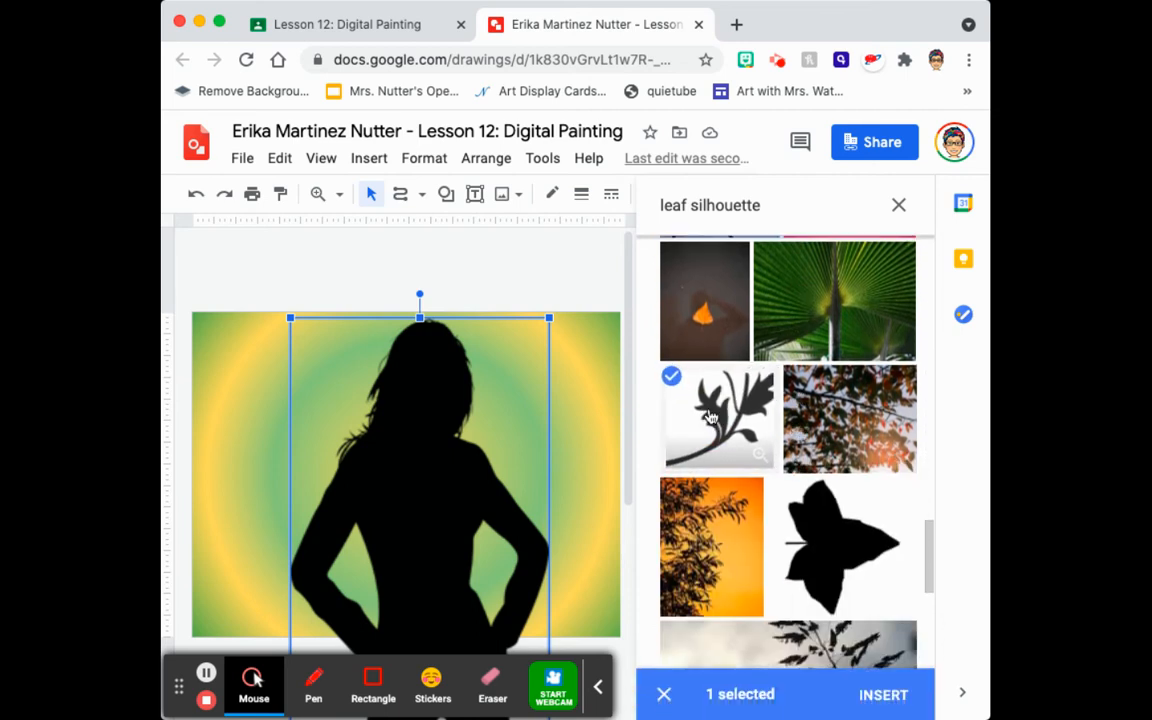
pyautogui.click(883, 694)
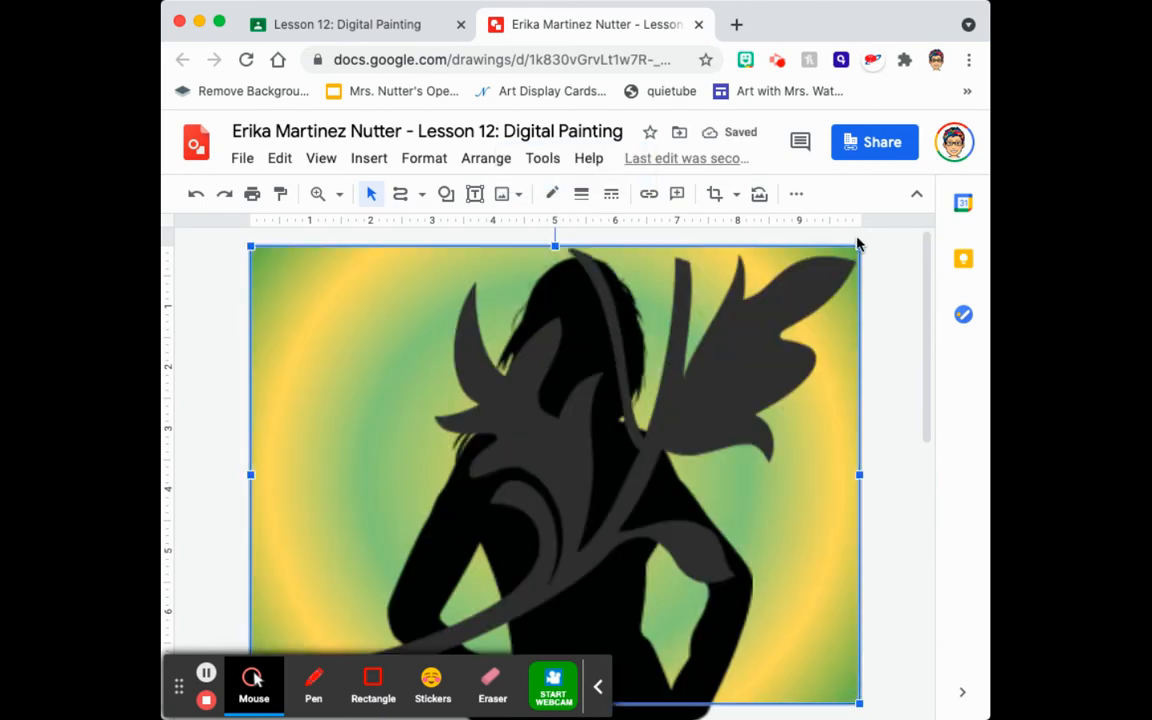
# Step: Shrink the leaf branch to about 4 inches wide and place it left of the woman's head, its stem overhanging the canvas edge
pyautogui.scroll(-1, 857, 244)
pyautogui.moveTo(862, 230); pyautogui.dragTo(501, 476)
pyautogui.moveTo(417, 566); pyautogui.dragTo(364, 388)
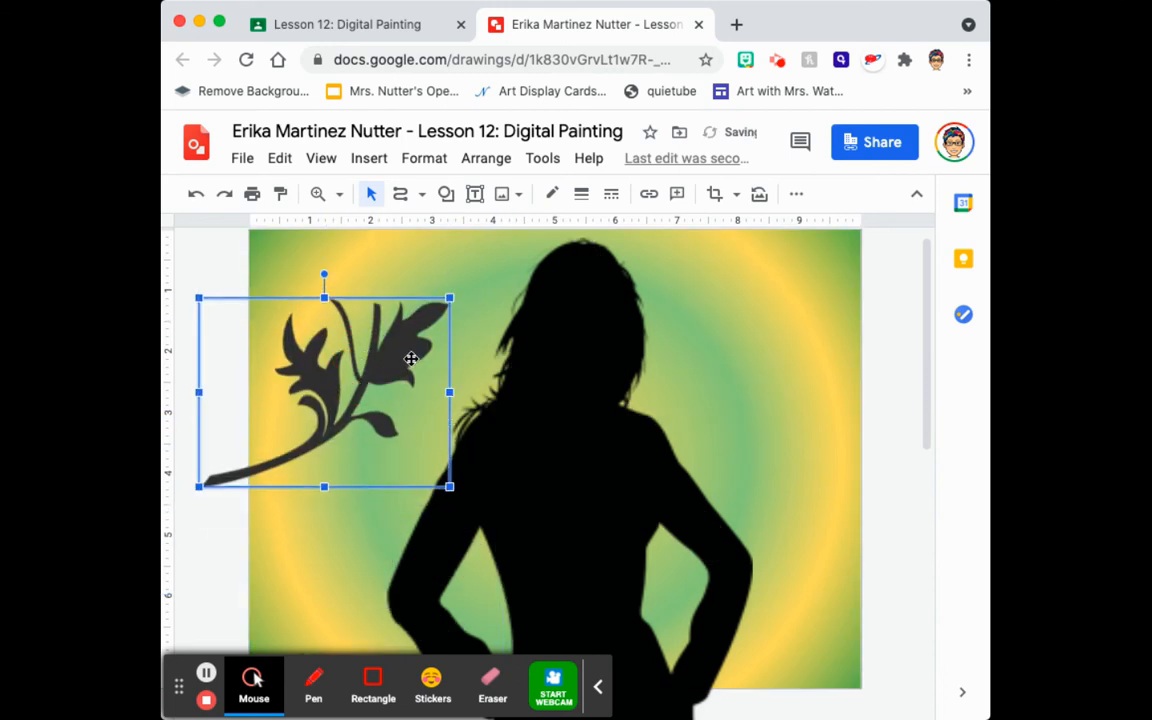
# Step: Try to trace the outline of the leaf branch, starting from the end of its stem
pyautogui.click(427, 329)
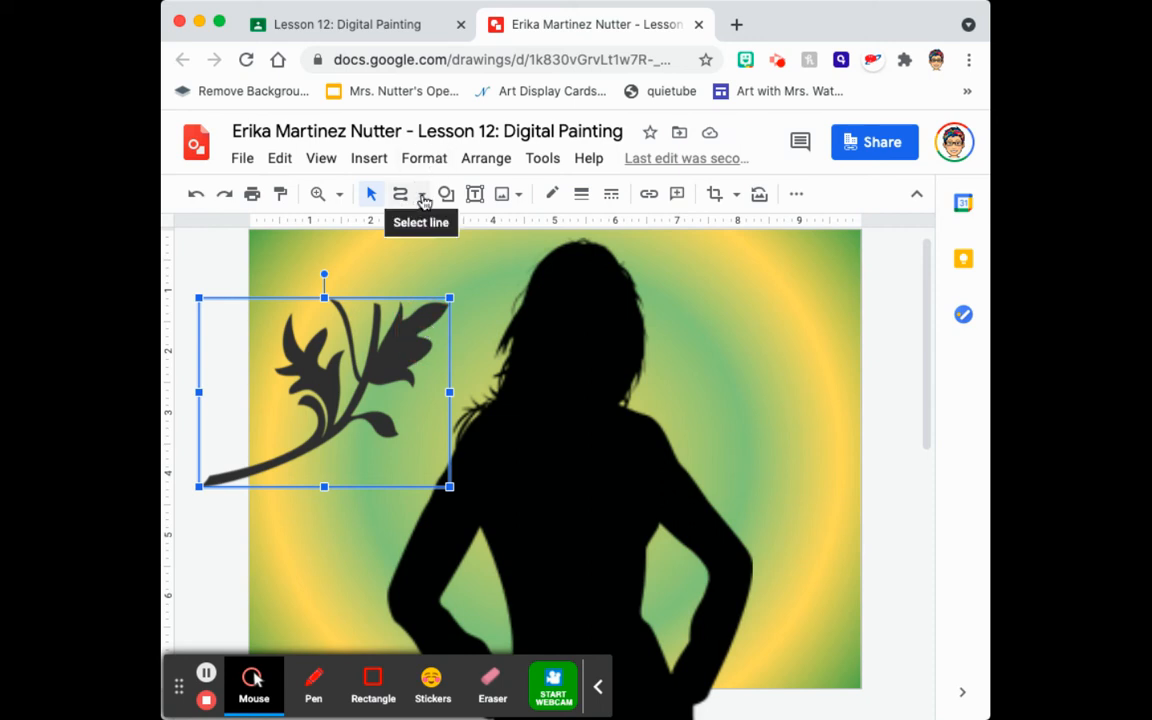
pyautogui.click(401, 199)
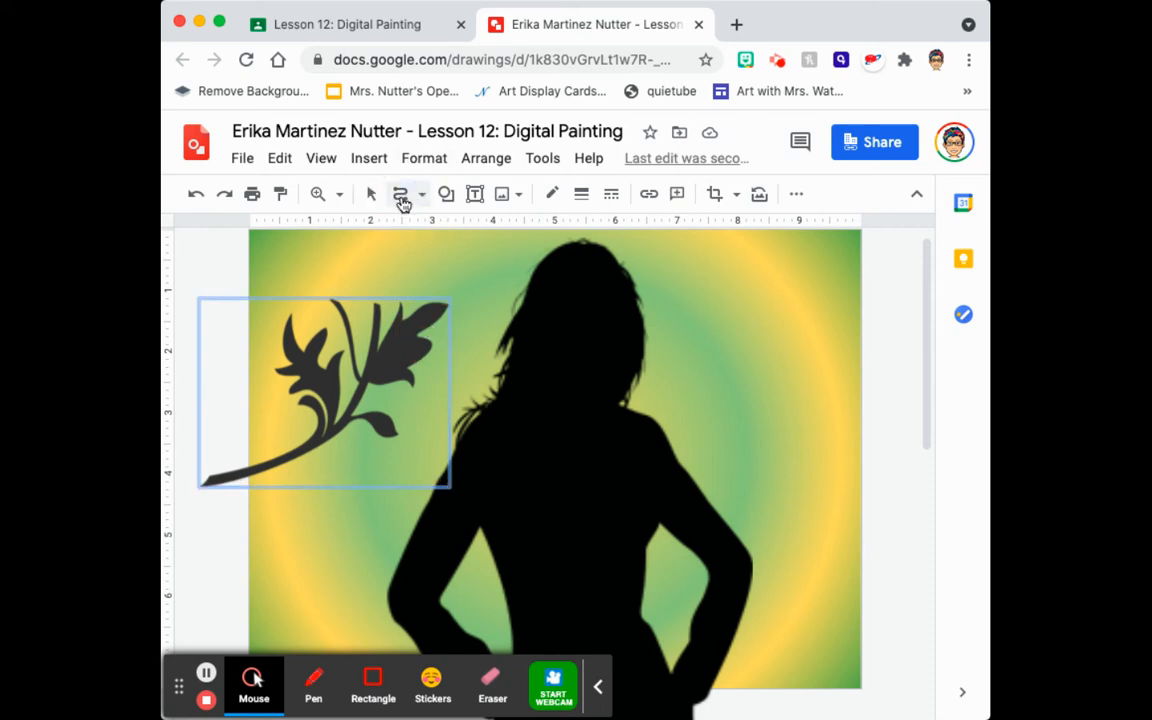
pyautogui.click(207, 476)
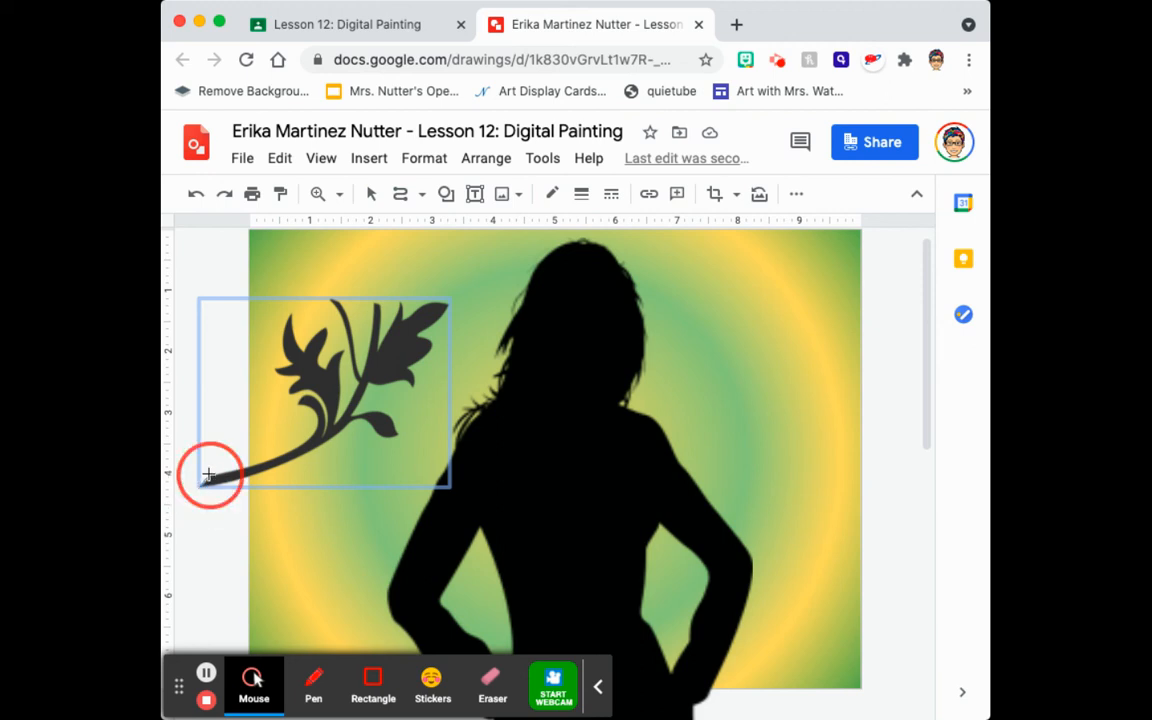
pyautogui.click(282, 395)
pyautogui.click(304, 402)
pyautogui.click(291, 393)
pyautogui.doubleClick(294, 388)
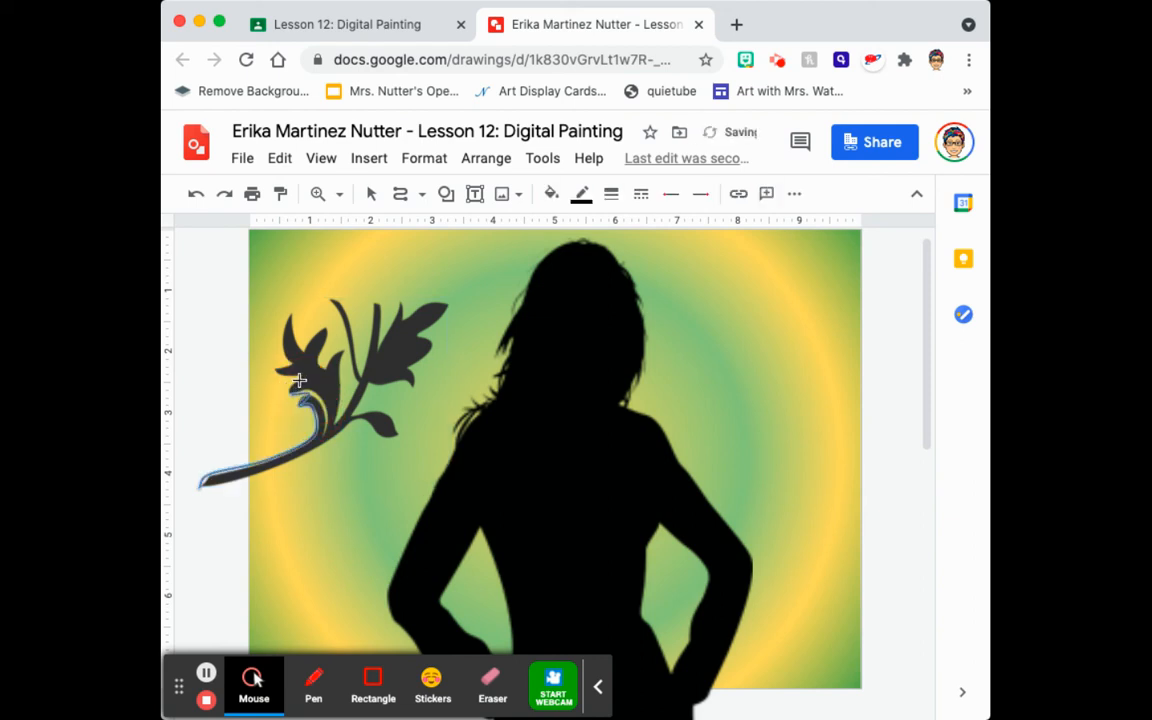
pyautogui.click(275, 370)
pyautogui.doubleClick(326, 407)
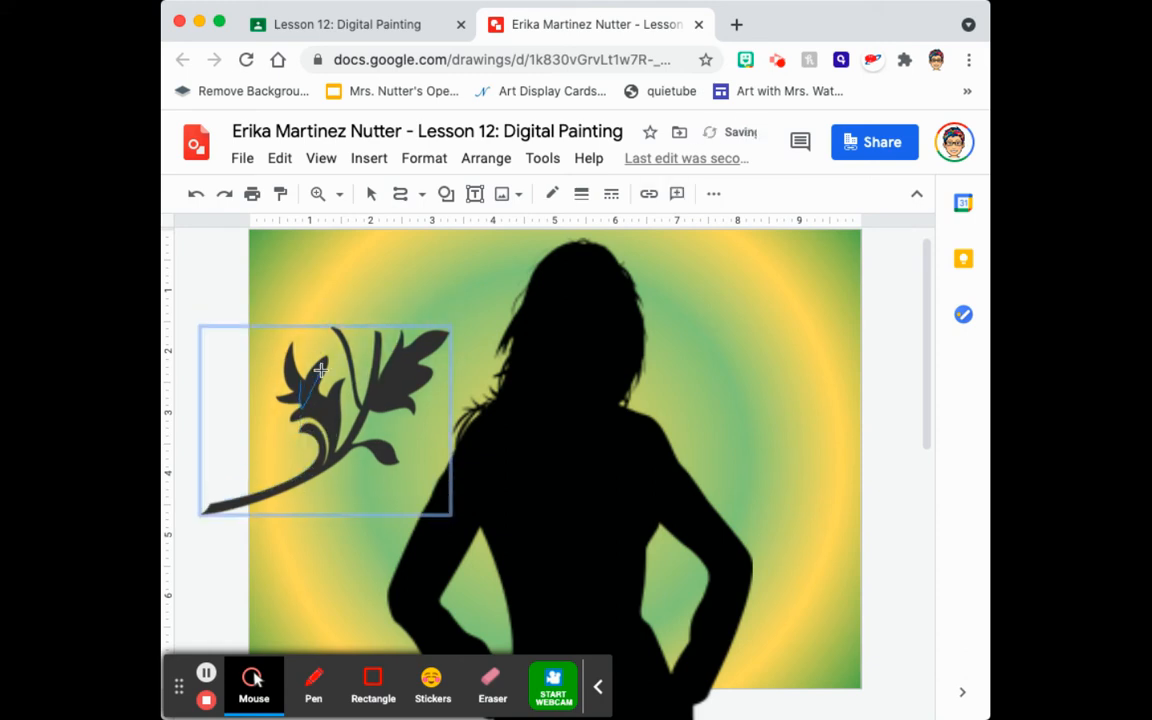
pyautogui.click(304, 381)
# Step: Move the leaf branch up and inward so it lies fully inside the canvas's upper-left area beside the woman's head
pyautogui.click(371, 193)
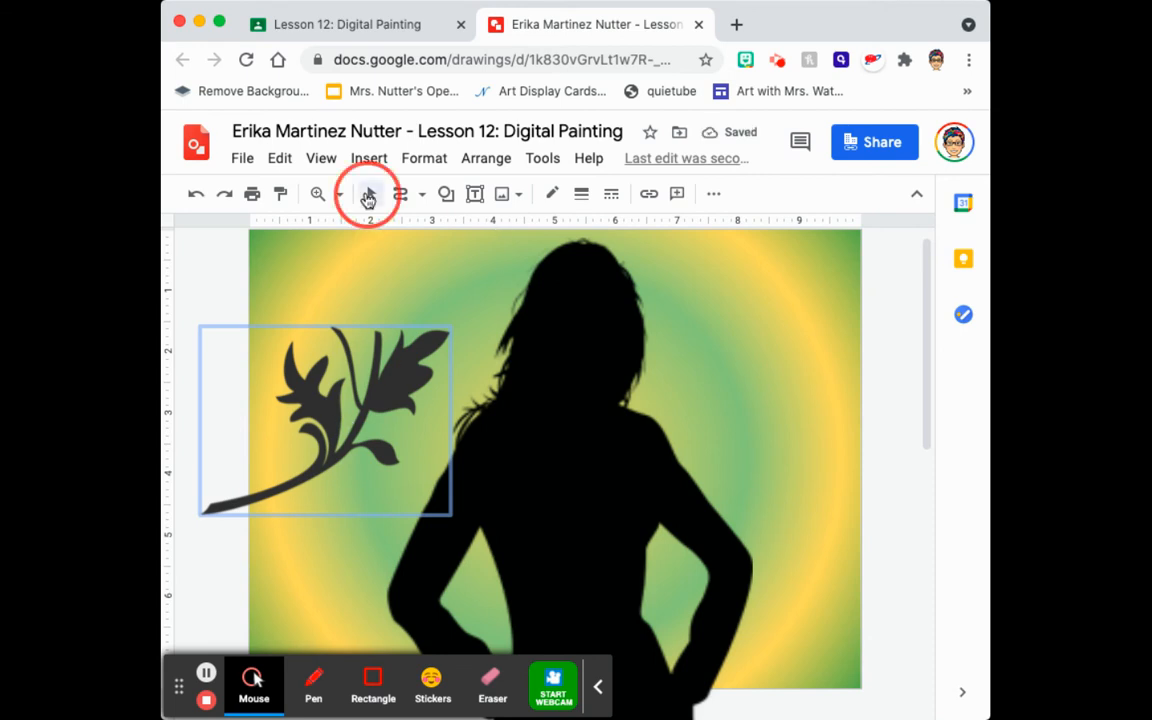
pyautogui.moveTo(321, 463); pyautogui.dragTo(390, 388)
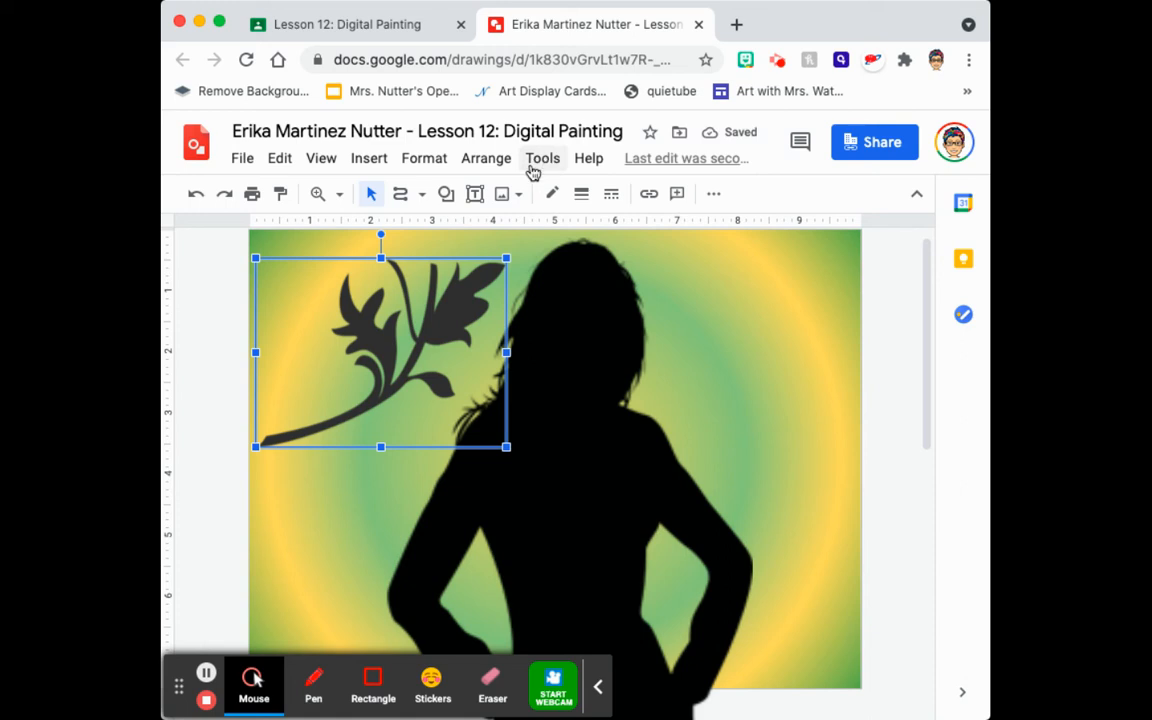
# Step: Search the web for images to insert with the query "flower silhouette" and look through the results for a suitable flower
pyautogui.click(369, 160)
pyautogui.moveTo(388, 205)
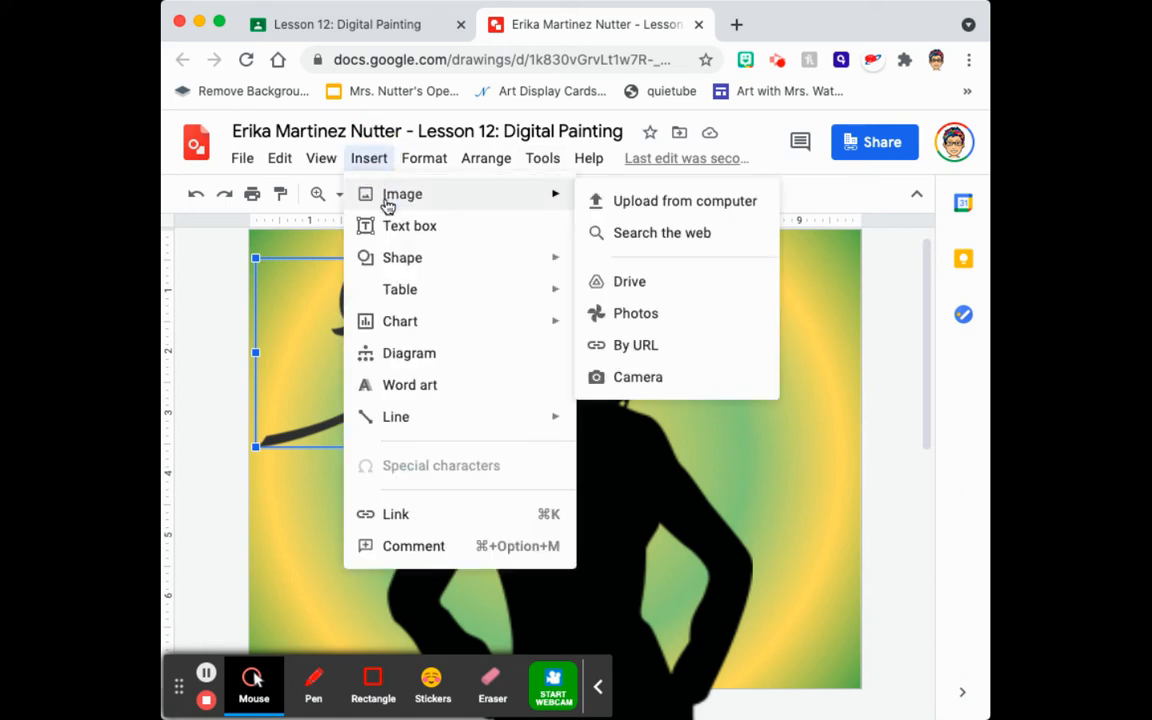
pyautogui.click(625, 231)
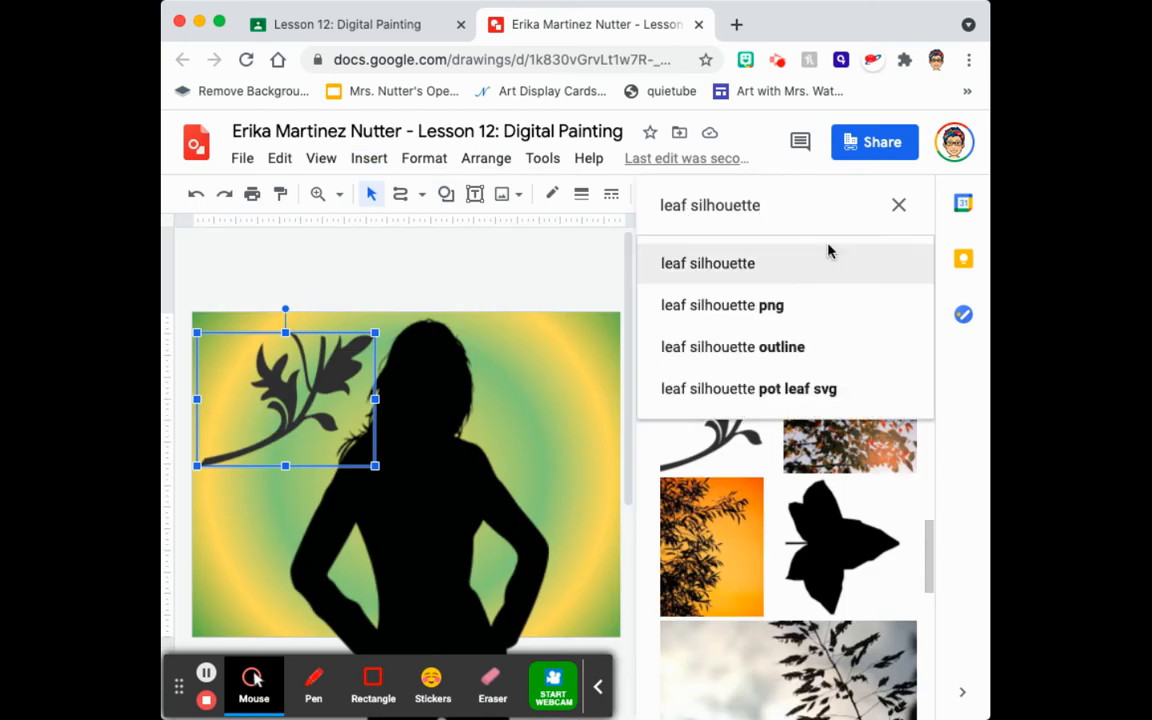
pyautogui.moveTo(694, 213); pyautogui.dragTo(650, 206)
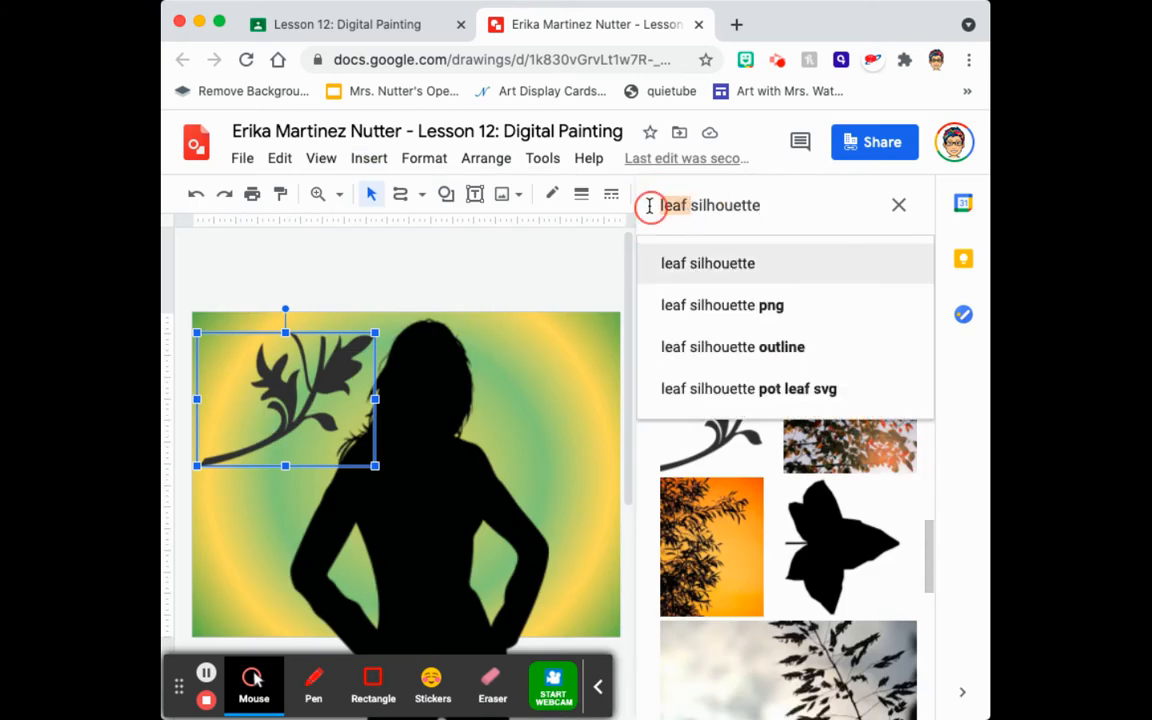
pyautogui.press('BackSpace')
pyautogui.write('flower')
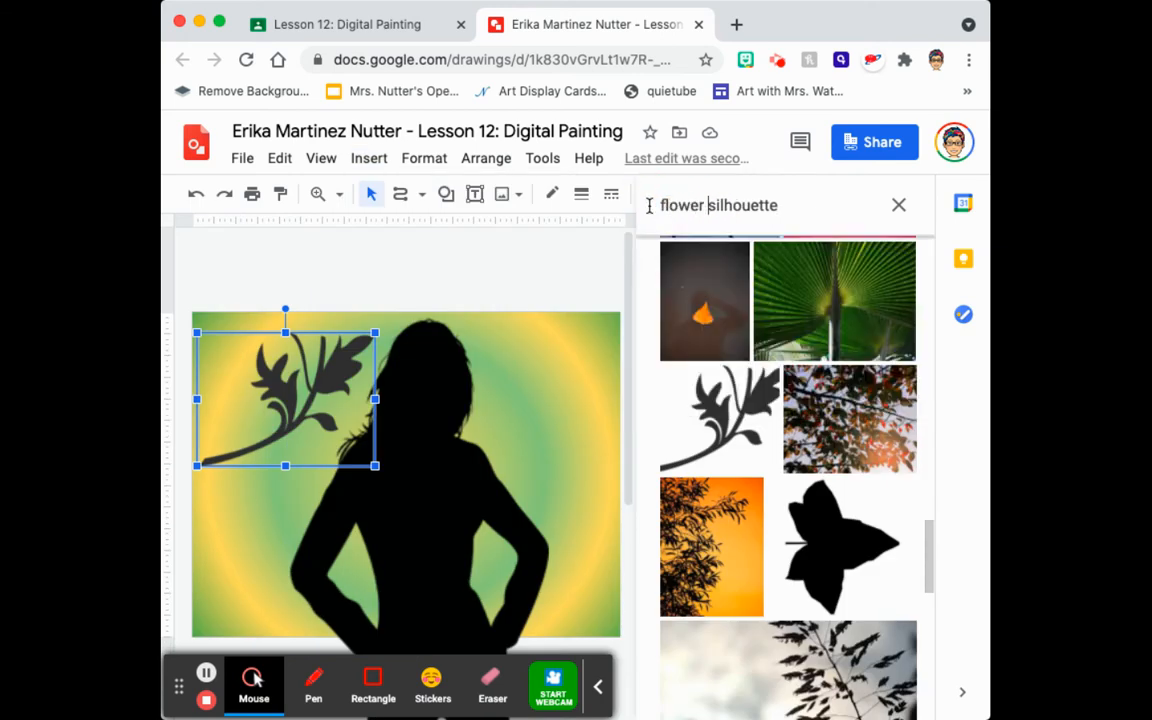
pyautogui.press('Return')
pyautogui.scroll(-5, 790, 437)
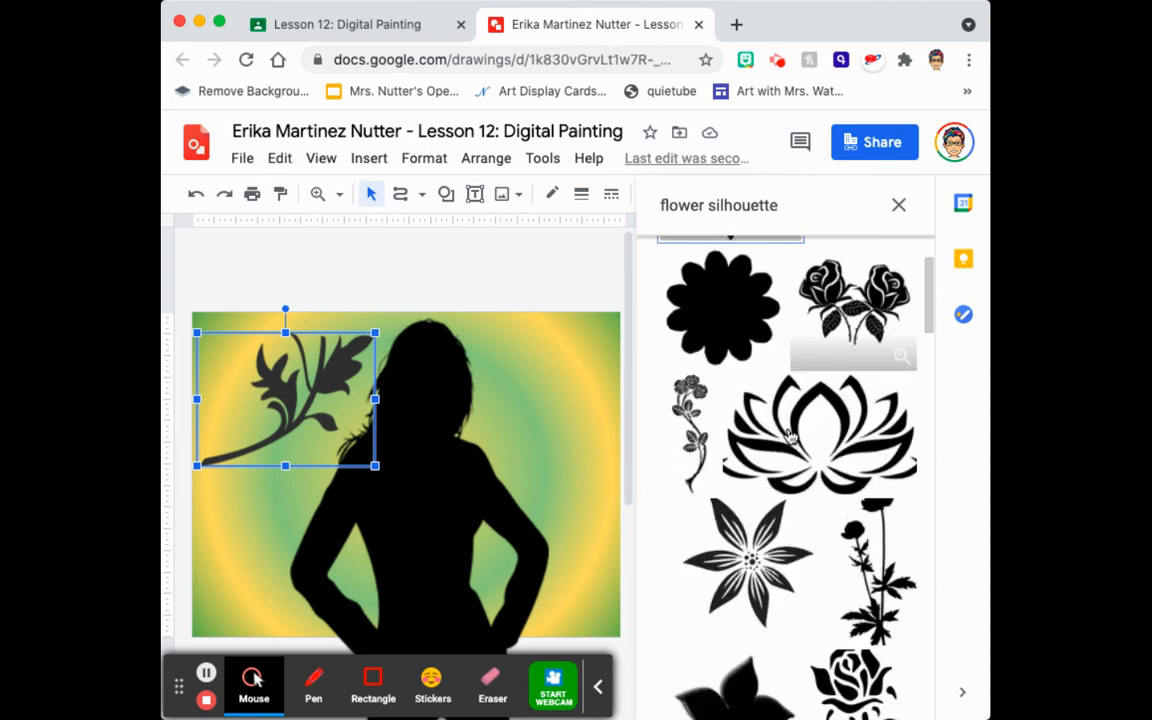
pyautogui.scroll(-10, 790, 437)
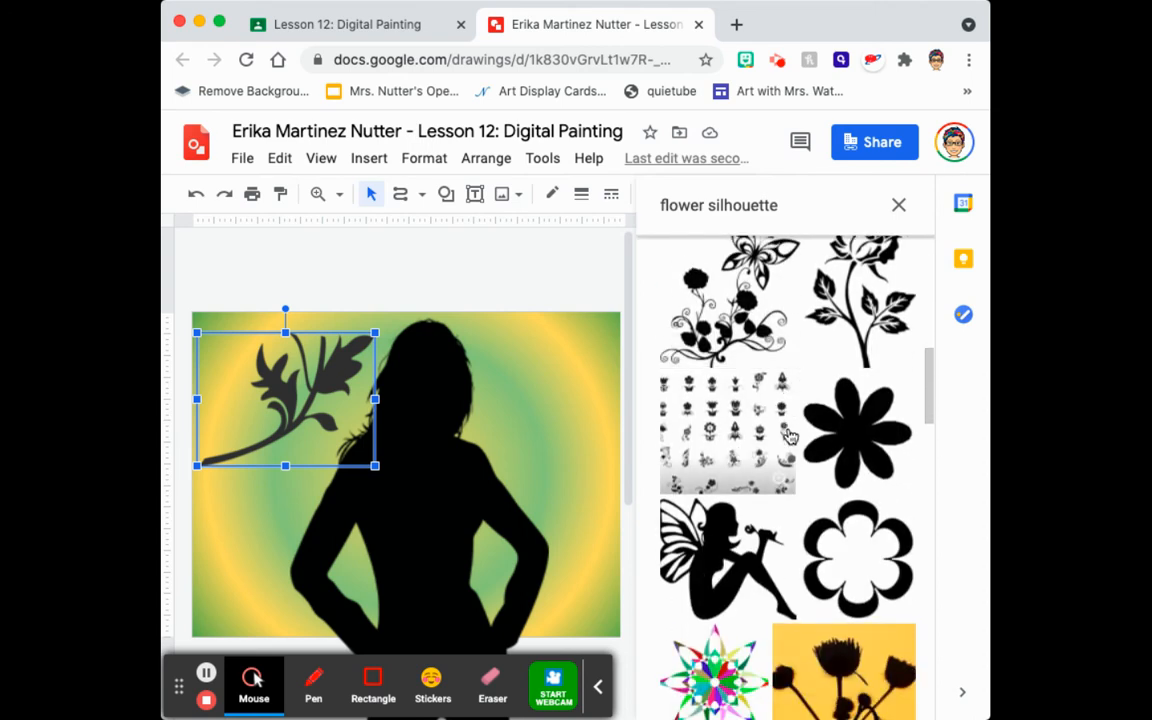
pyautogui.scroll(-10, 790, 437)
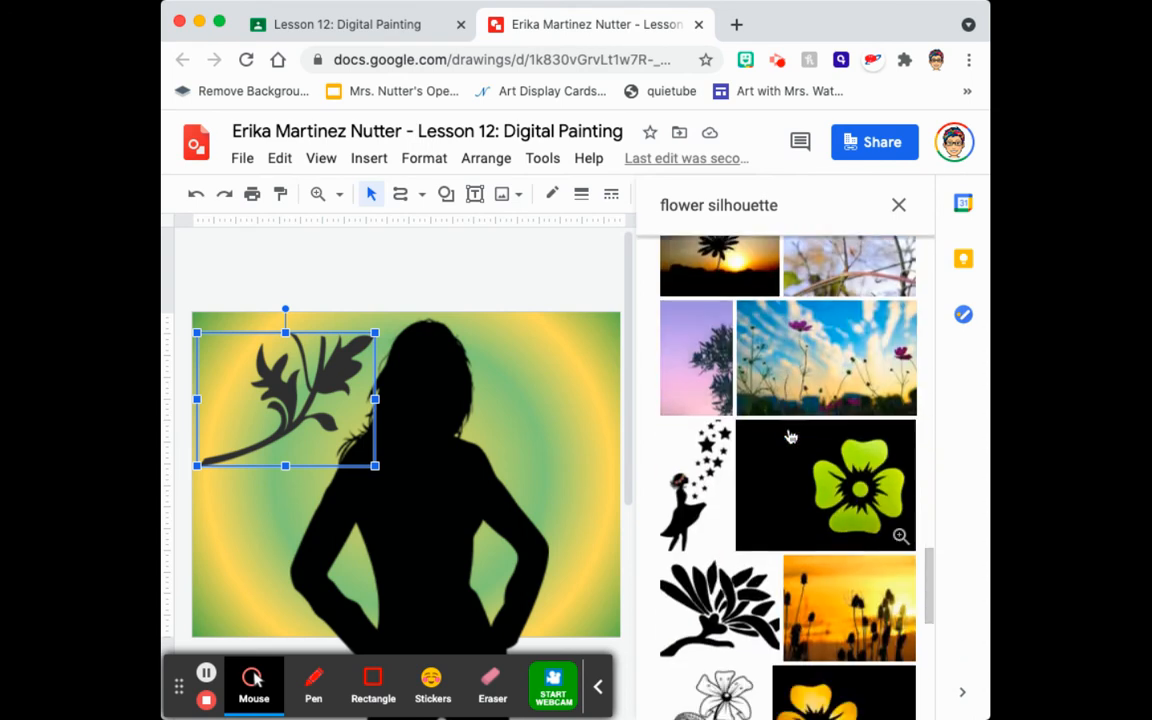
pyautogui.scroll(-10, 790, 437)
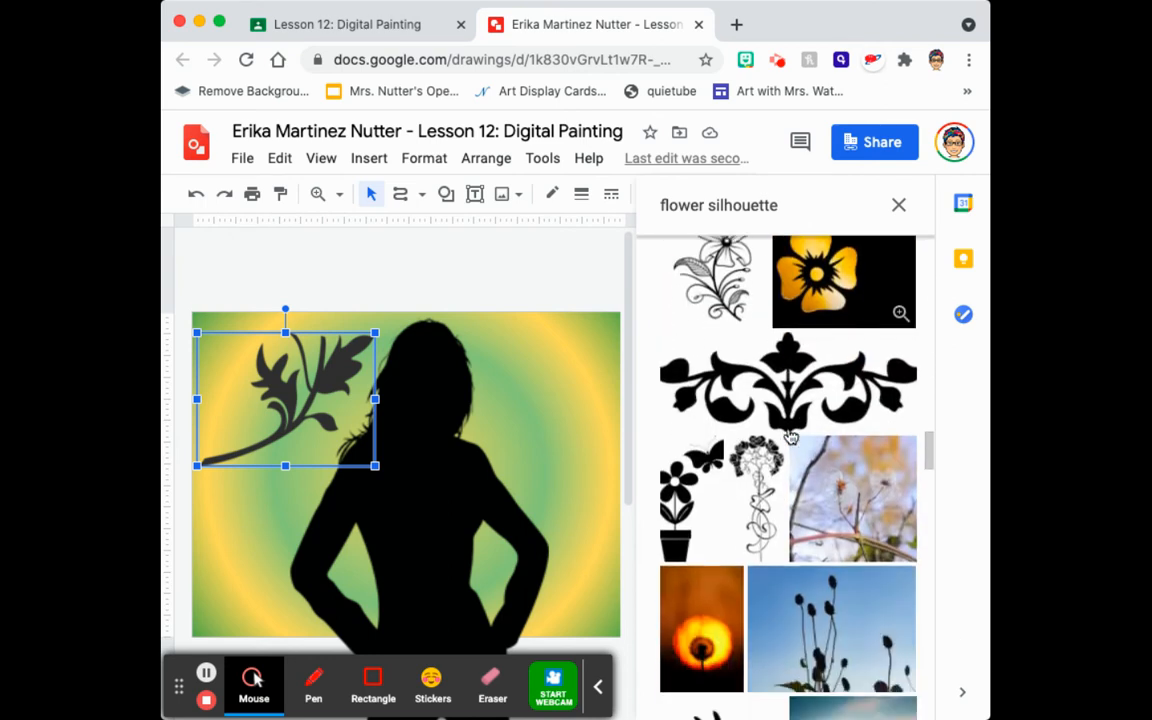
# Step: Refine the image search to "flower red silhouette" and look through the results for a suitable red flower
pyautogui.scroll(-5, 790, 435)
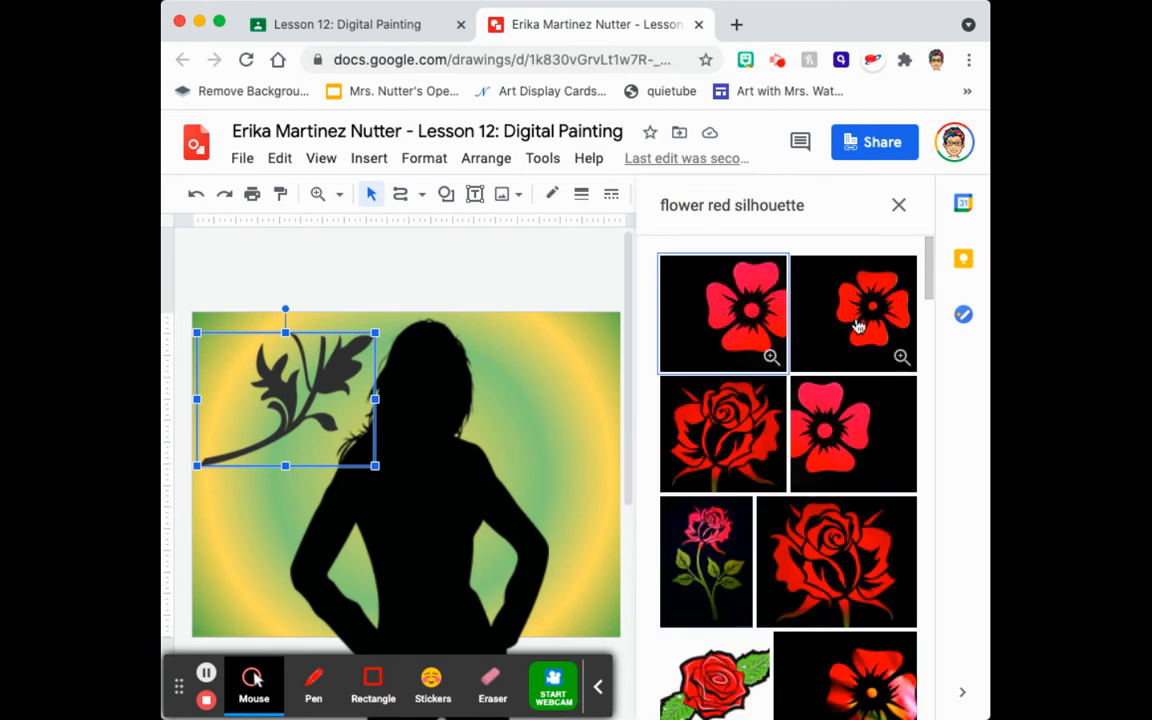
pyautogui.scroll(-10, 745, 494)
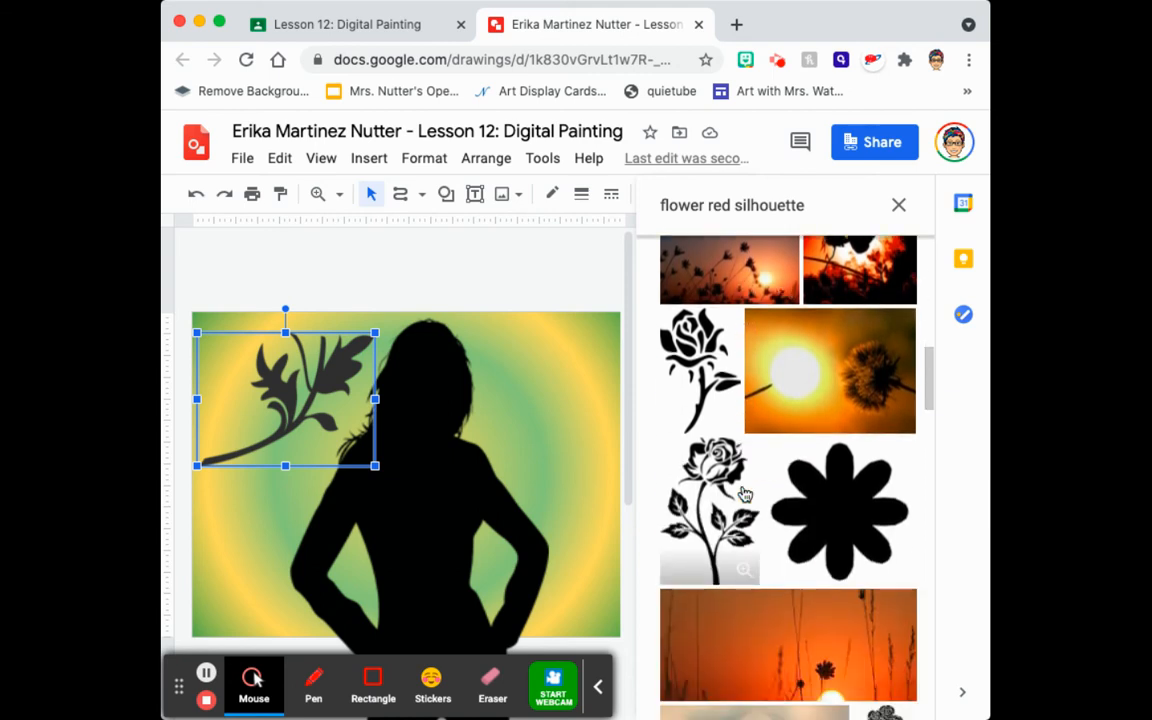
pyautogui.scroll(-10, 745, 494)
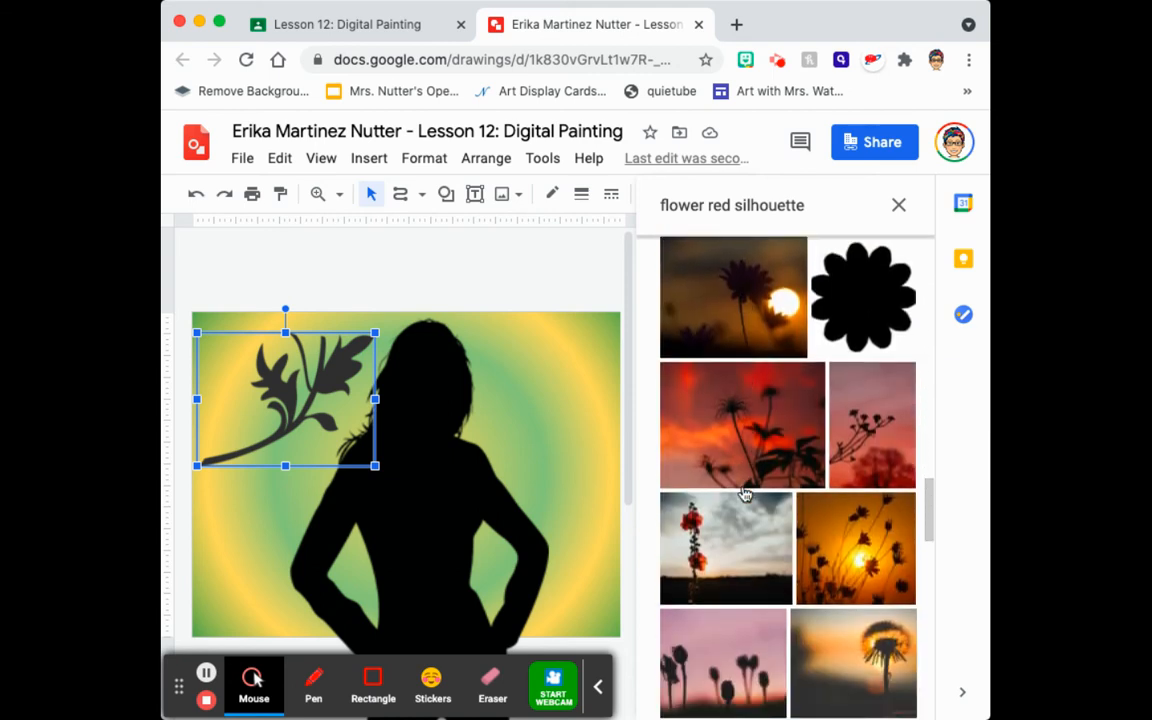
pyautogui.scroll(20, 745, 494)
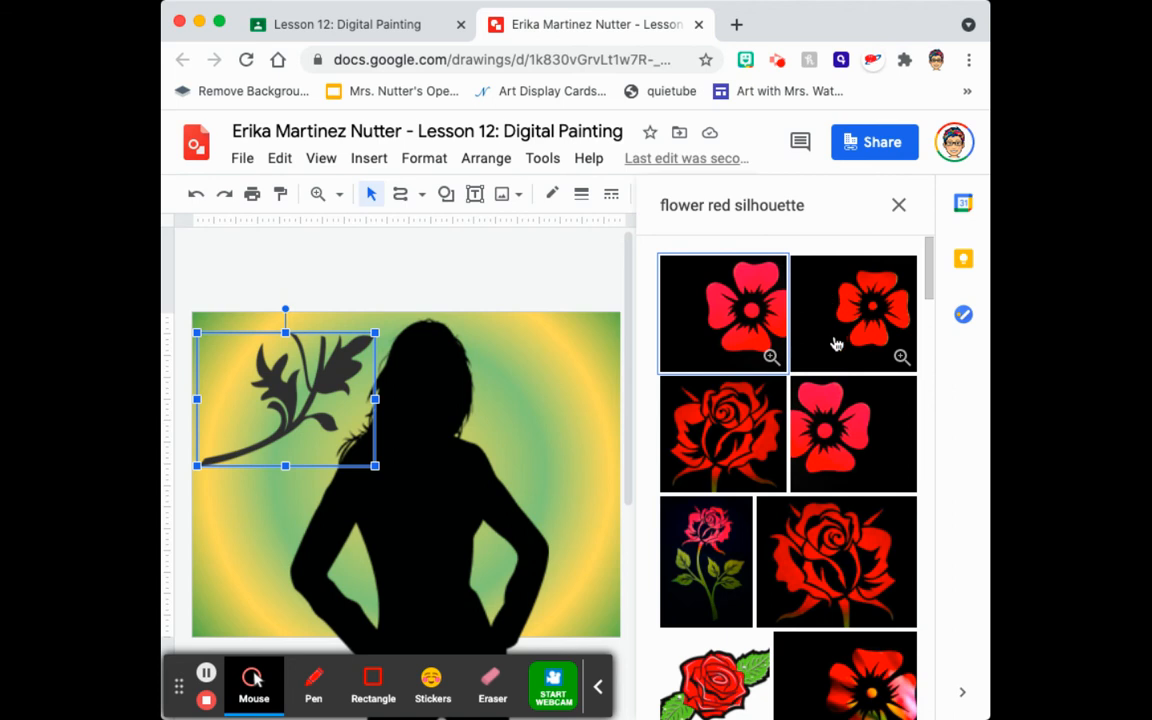
pyautogui.scroll(-8, 774, 365)
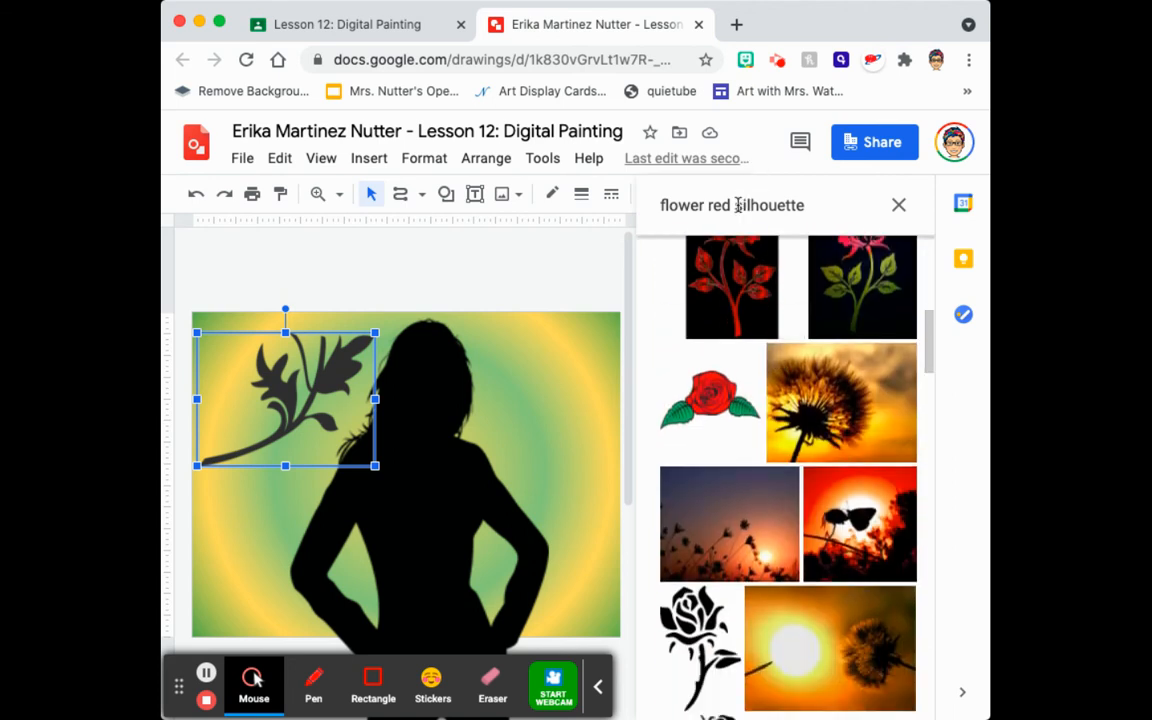
# Step: Search the images for "flower silhouette", insert the solid black seven-petal flower, and position it over the woman's upper body
pyautogui.click(705, 208)
pyautogui.doubleClick(718, 207)
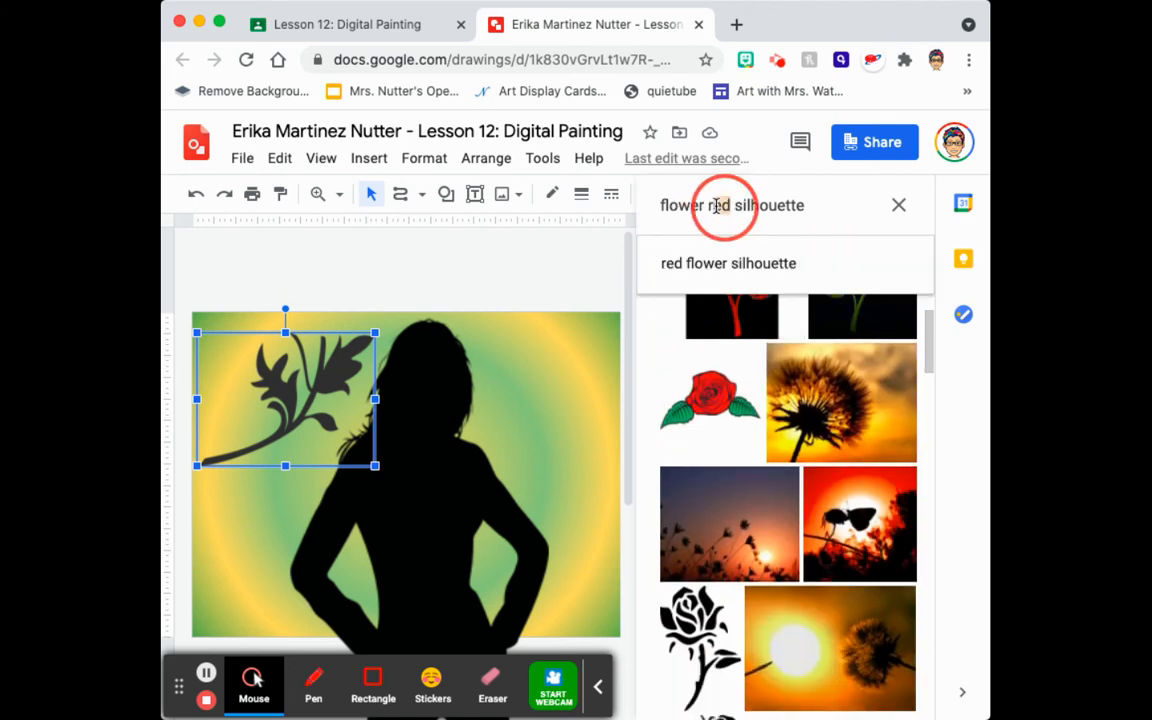
pyautogui.press('BackSpace')
pyautogui.press('Return')
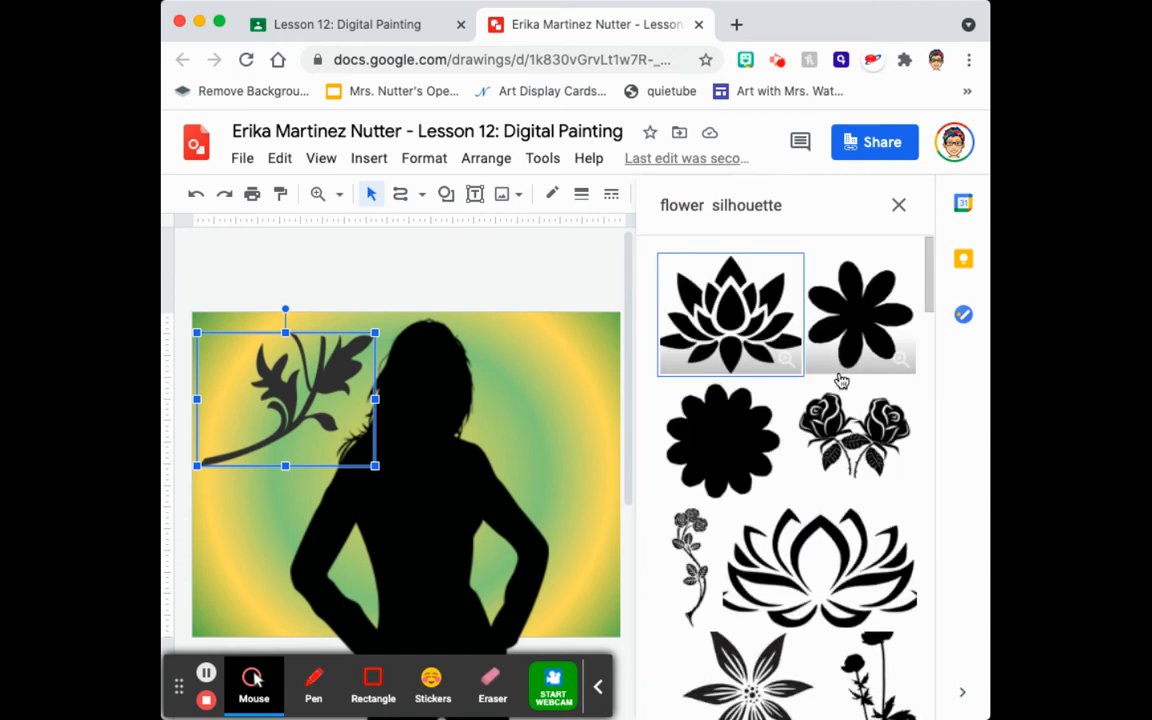
pyautogui.click(866, 337)
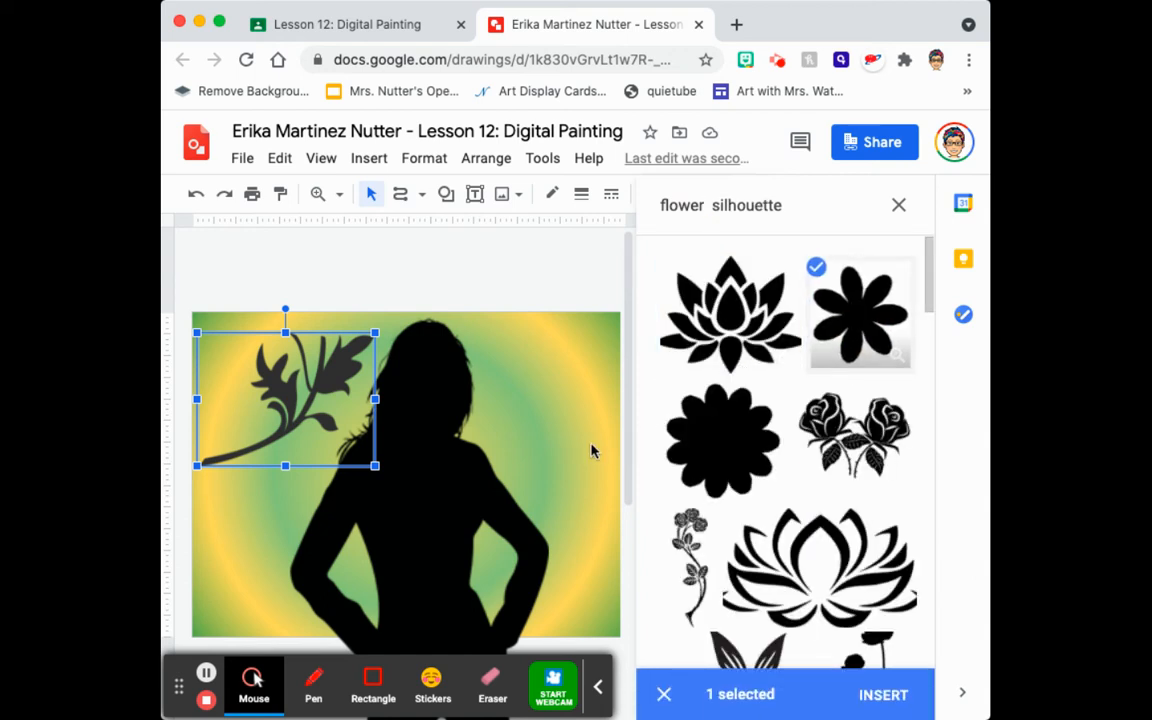
pyautogui.click(890, 694)
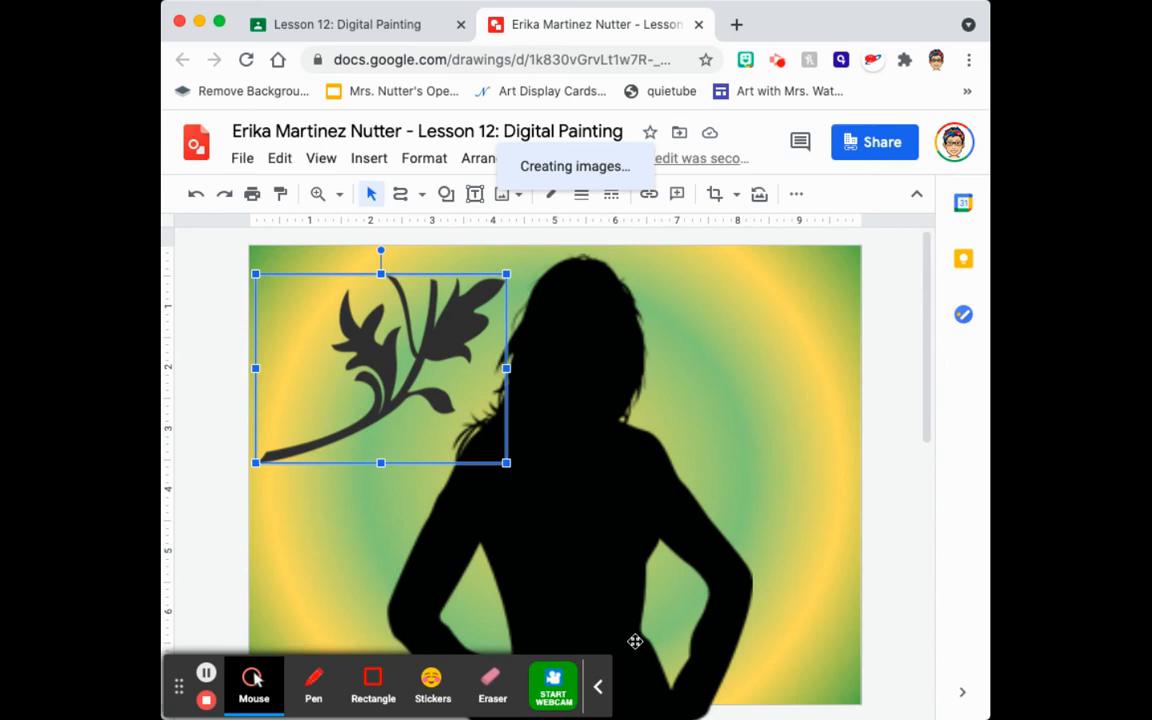
pyautogui.moveTo(380, 474); pyautogui.dragTo(561, 289)
pyautogui.moveTo(442, 473); pyautogui.dragTo(540, 483)
# Step: Trace around all seven petals of the flower image with the Curve tool to form a closed flower shape
pyautogui.click(400, 193)
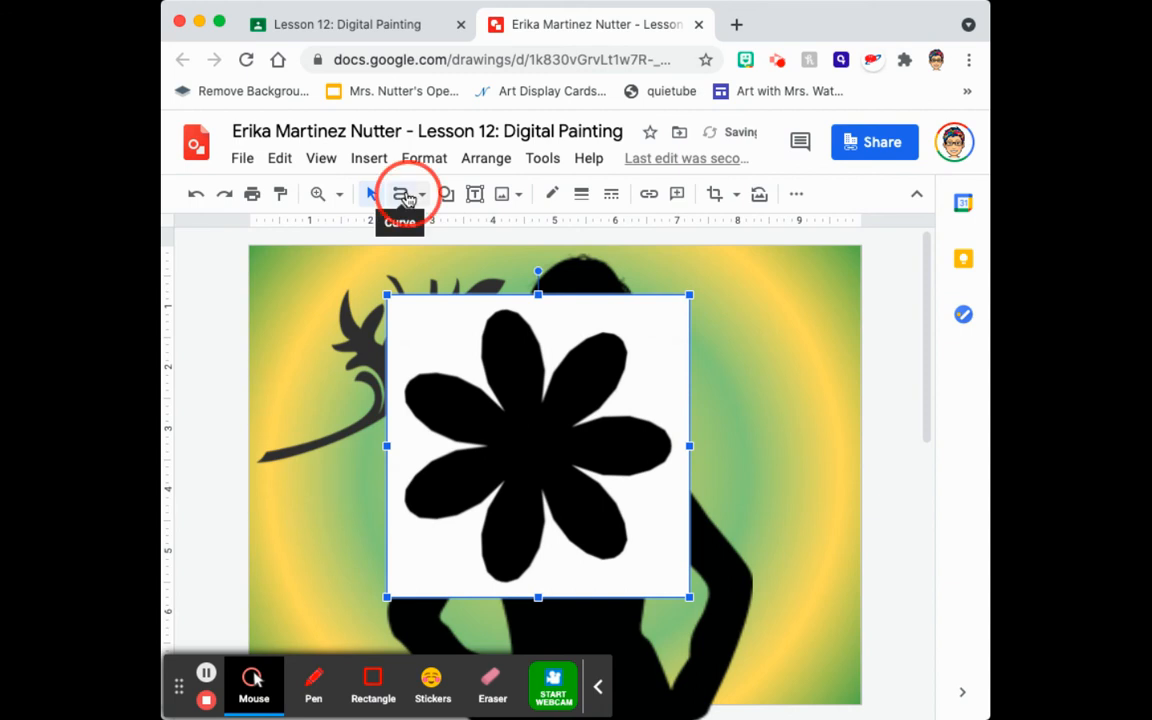
pyautogui.click(503, 477)
pyautogui.click(463, 501)
pyautogui.click(437, 510)
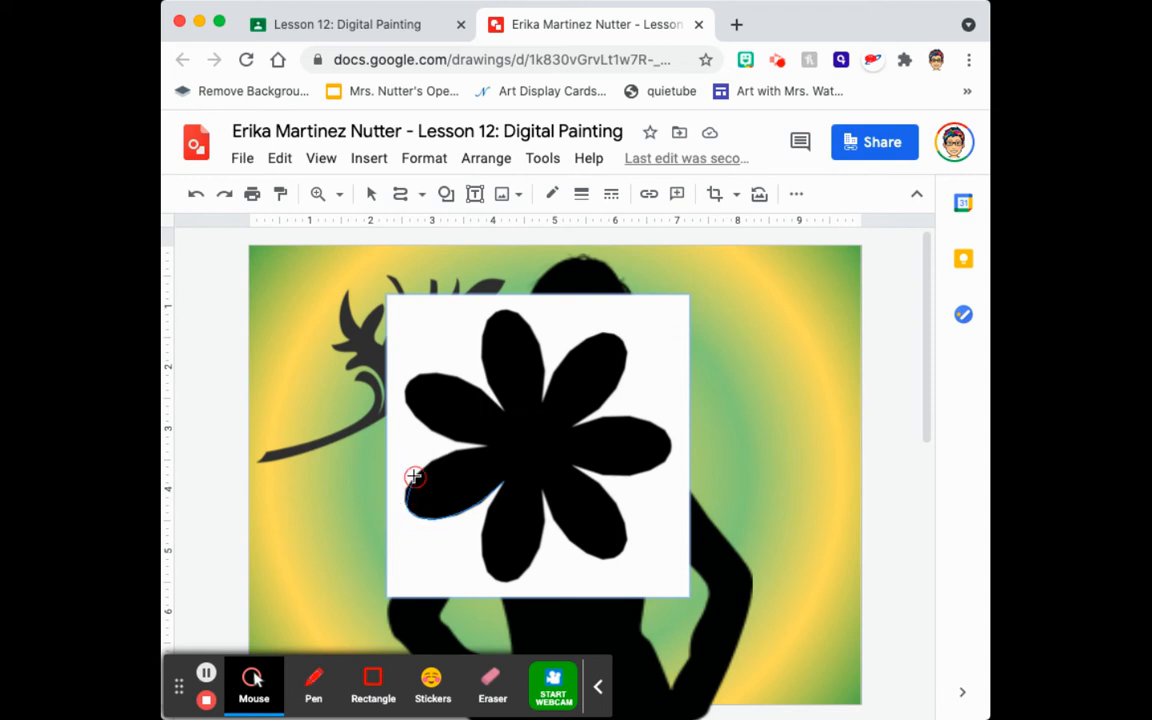
pyautogui.click(453, 453)
pyautogui.click(499, 446)
pyautogui.click(450, 437)
pyautogui.click(405, 395)
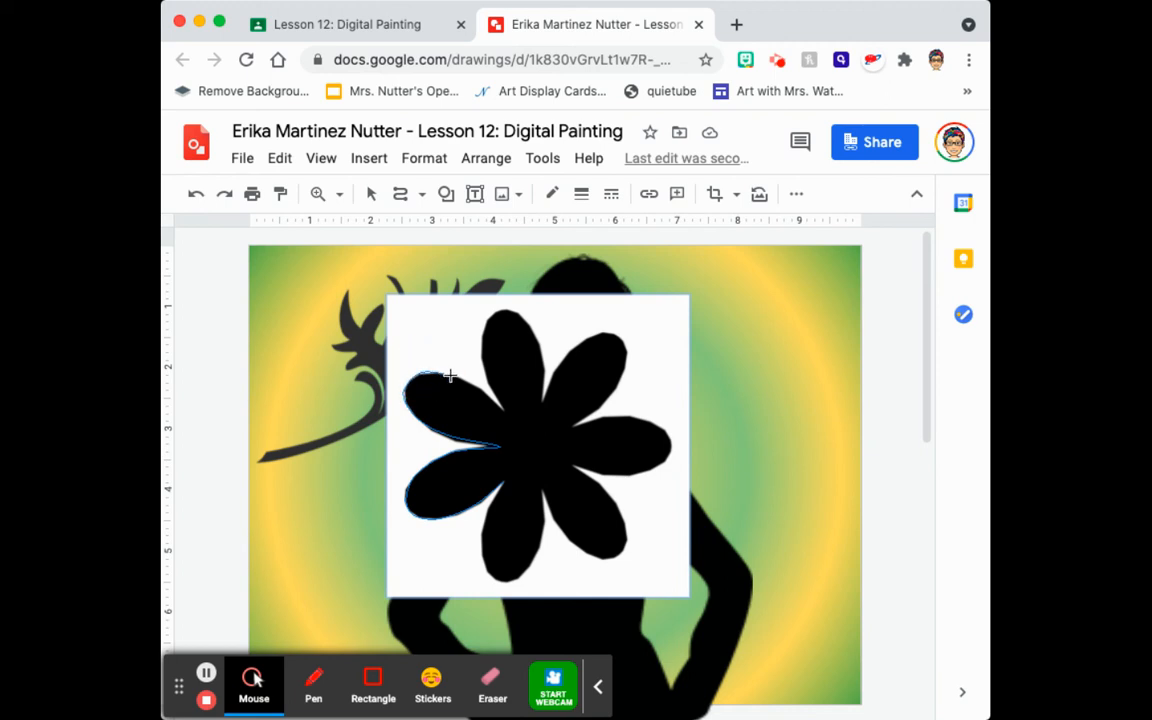
pyautogui.click(497, 404)
pyautogui.click(506, 412)
pyautogui.click(494, 386)
pyautogui.click(506, 309)
pyautogui.click(560, 378)
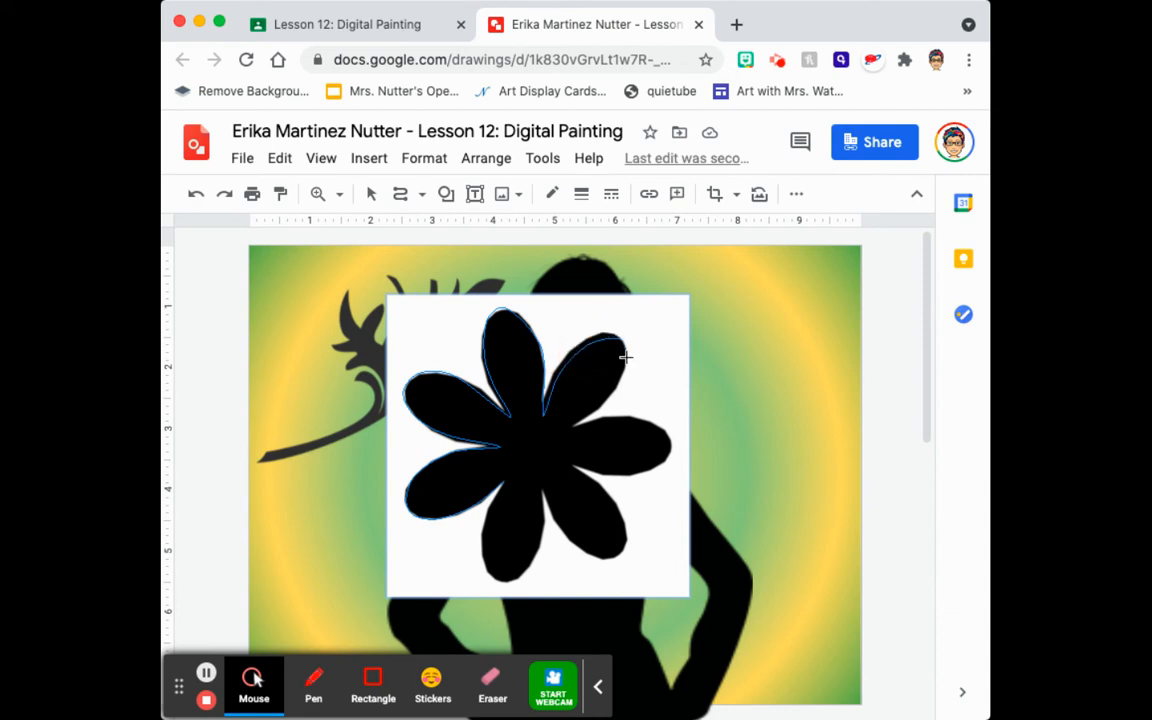
pyautogui.click(580, 420)
pyautogui.click(630, 470)
pyautogui.click(592, 480)
pyautogui.click(620, 543)
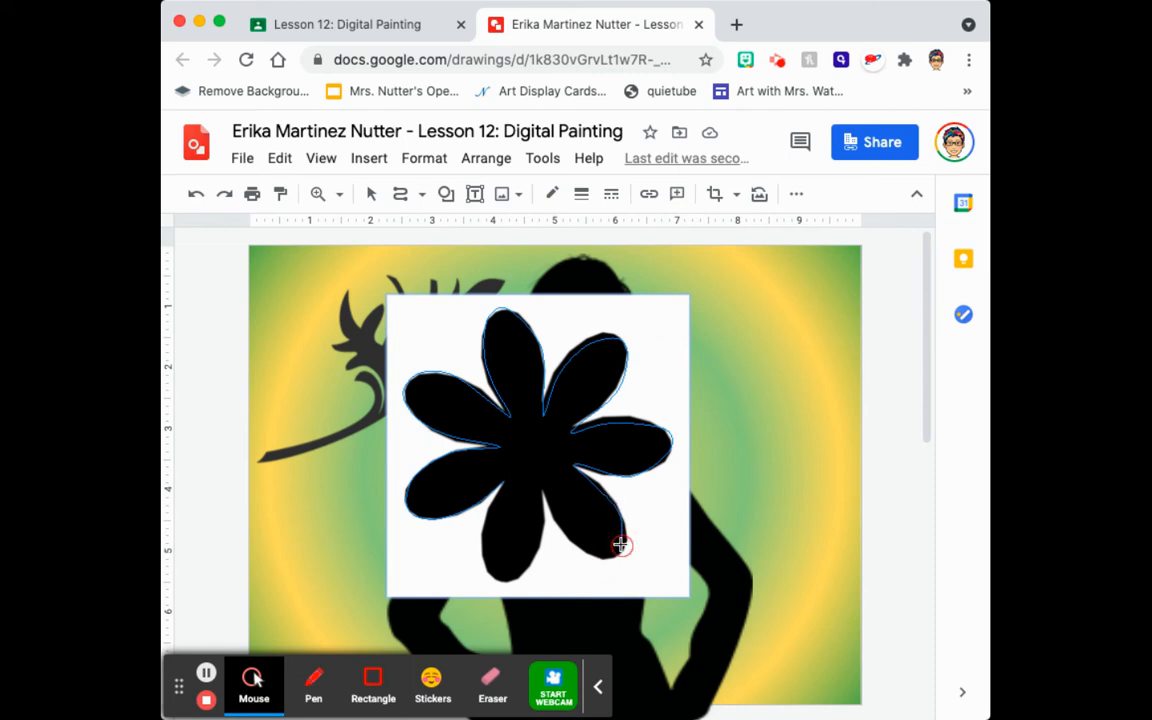
pyautogui.click(572, 540)
pyautogui.click(540, 527)
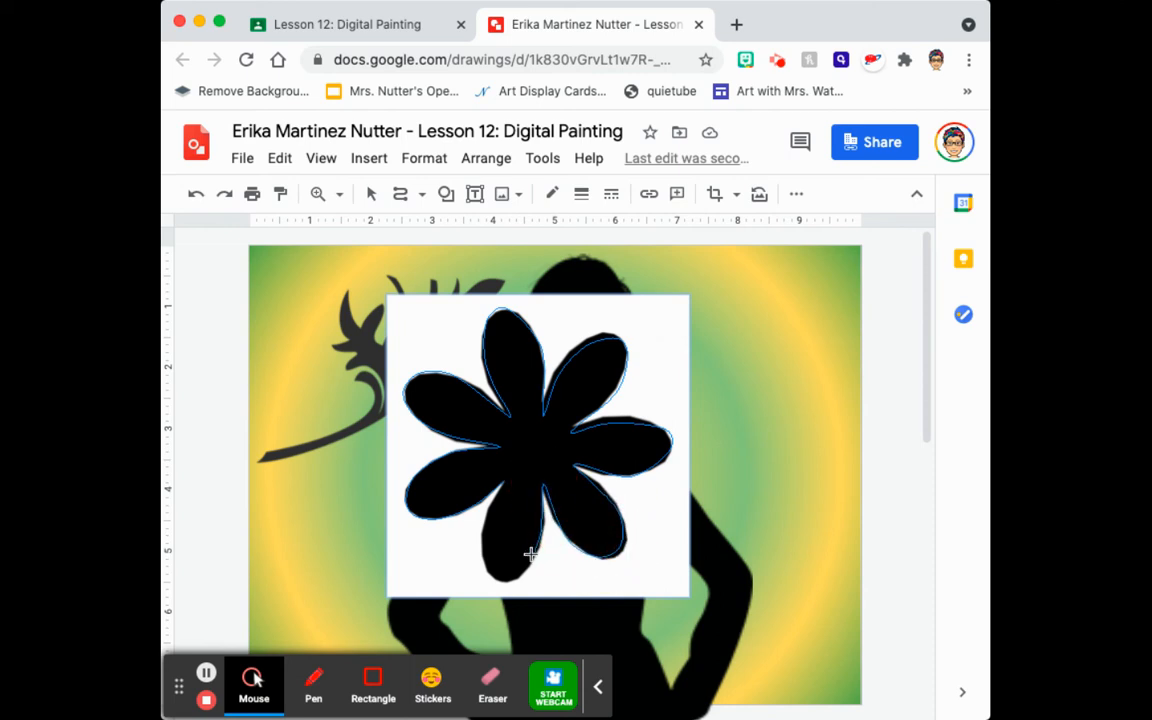
pyautogui.click(482, 553)
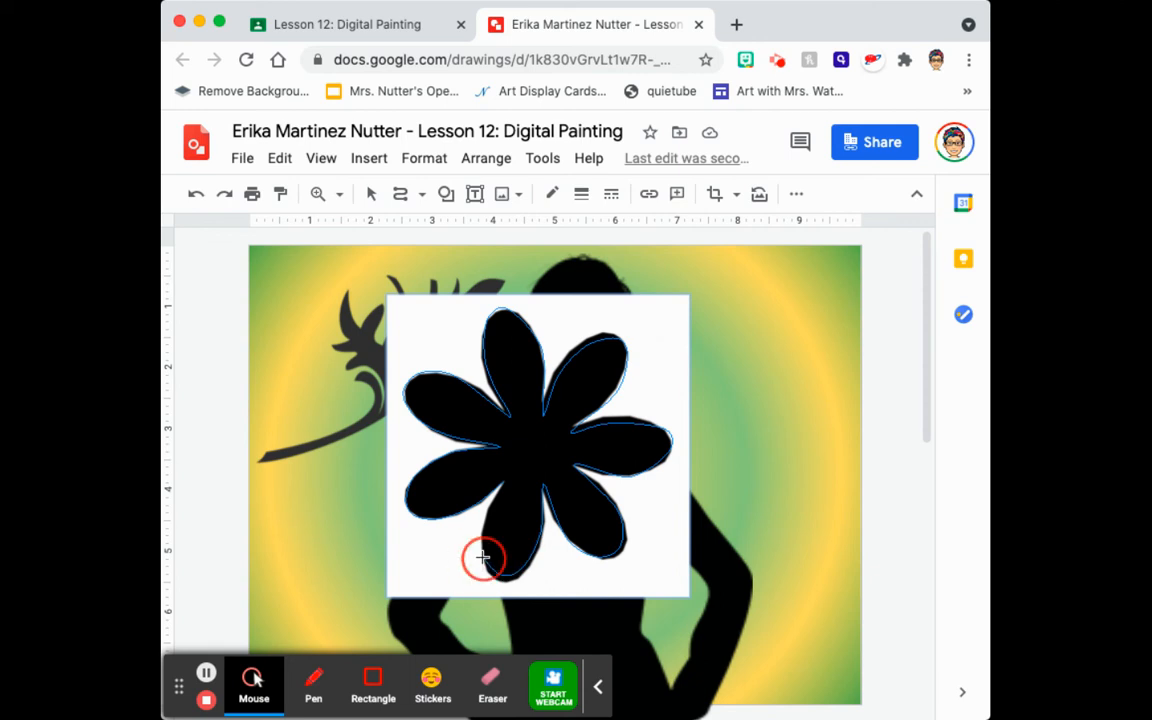
pyautogui.click(503, 481)
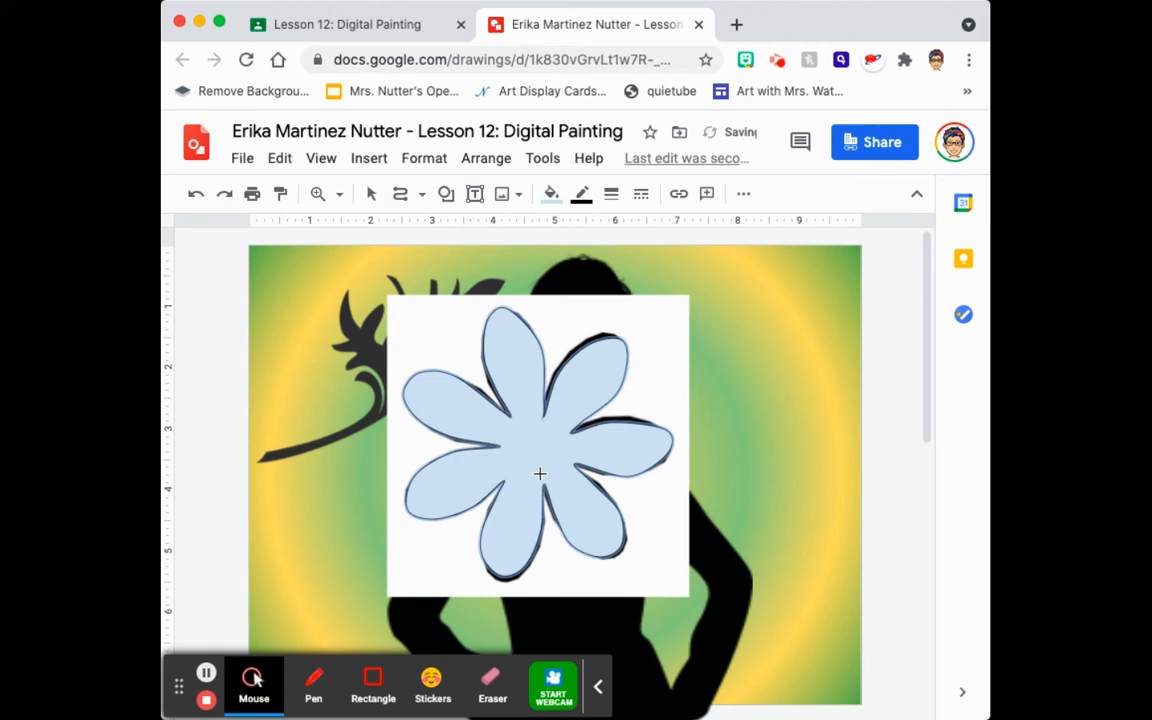
# Step: Delete the white-background flower image behind the traced flower shape
pyautogui.click(371, 193)
pyautogui.click(386, 328)
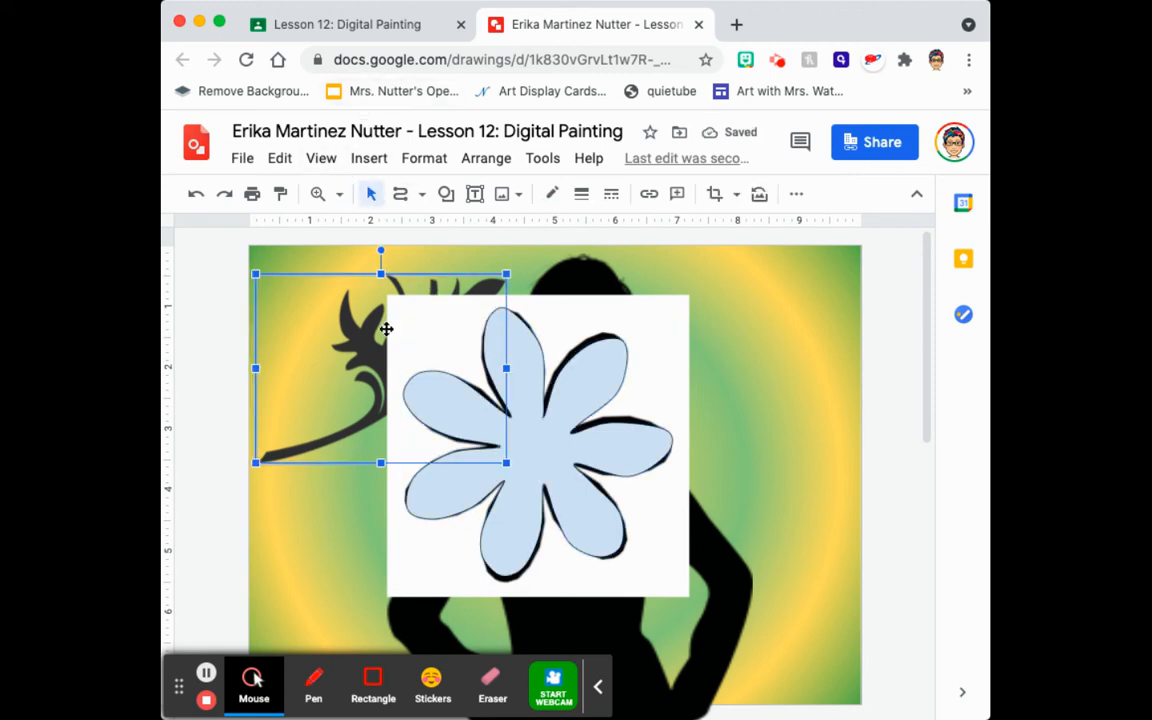
pyautogui.click(671, 311)
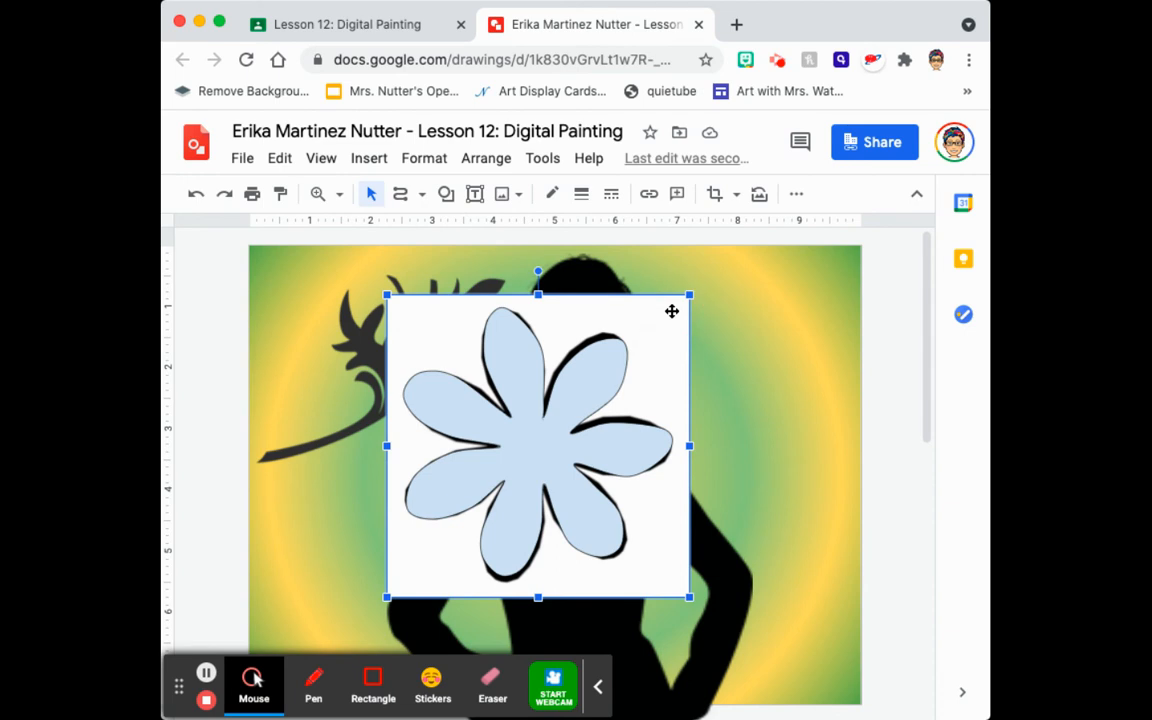
pyautogui.press('Delete')
# Step: Fill the traced flower with solid dark blue and make its border transparent
pyautogui.click(536, 477)
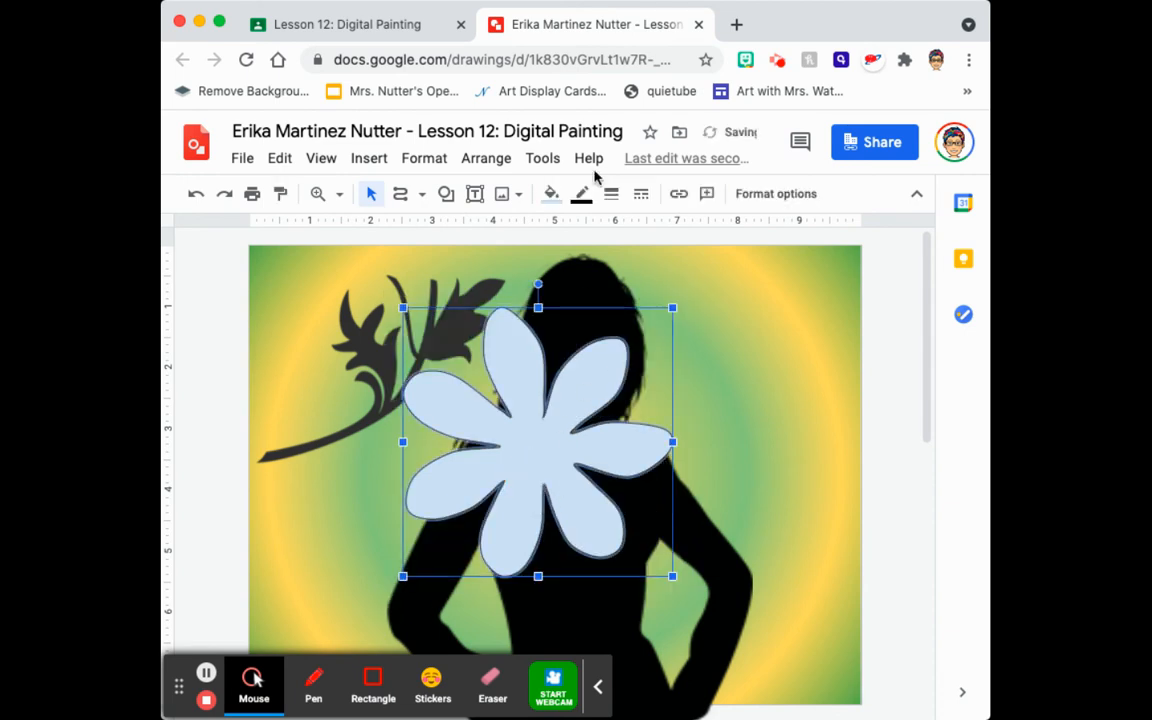
pyautogui.click(551, 193)
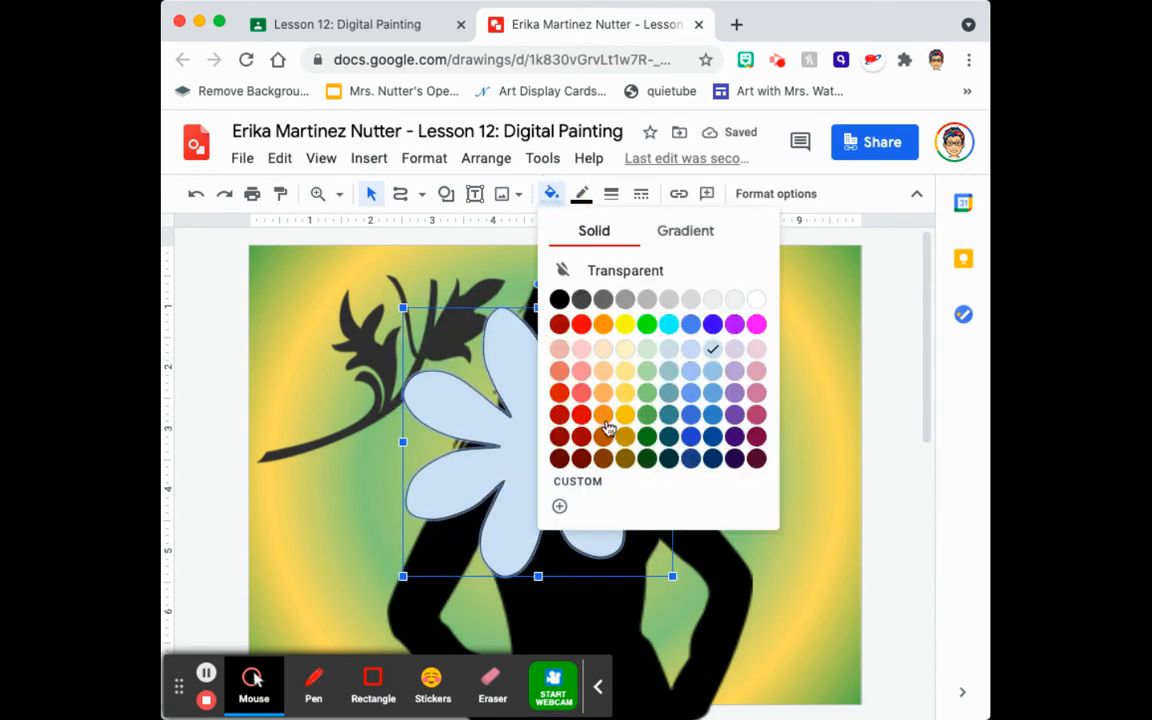
pyautogui.click(690, 436)
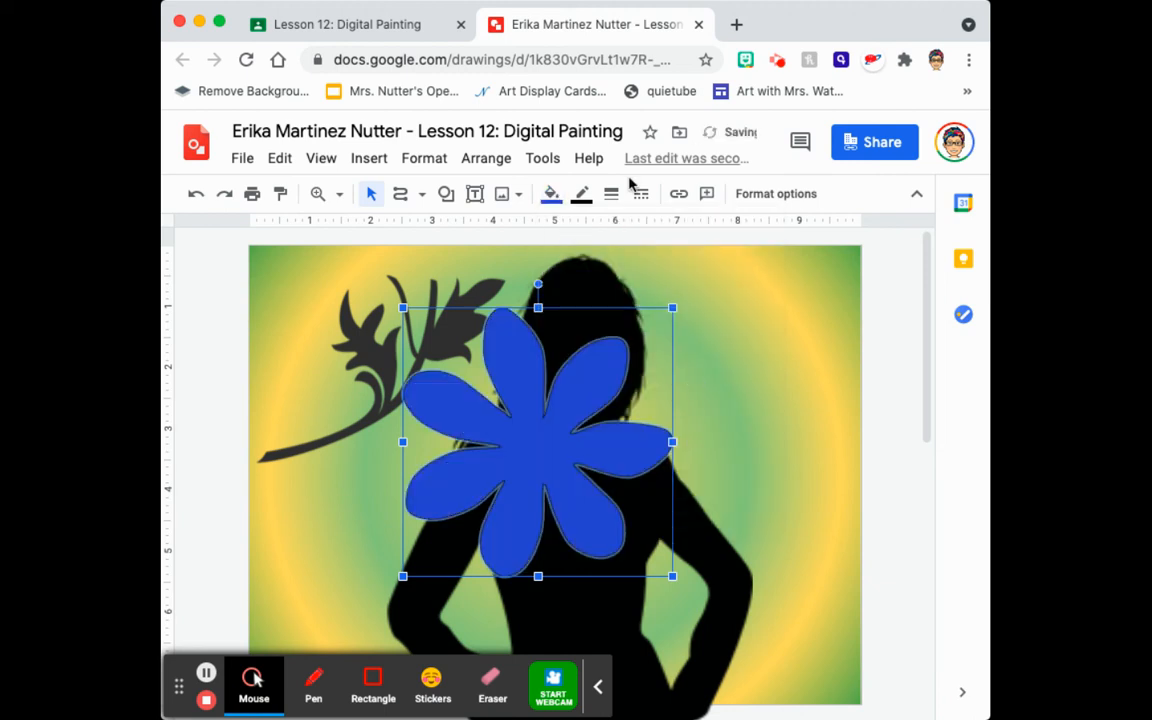
pyautogui.click(581, 193)
pyautogui.click(648, 236)
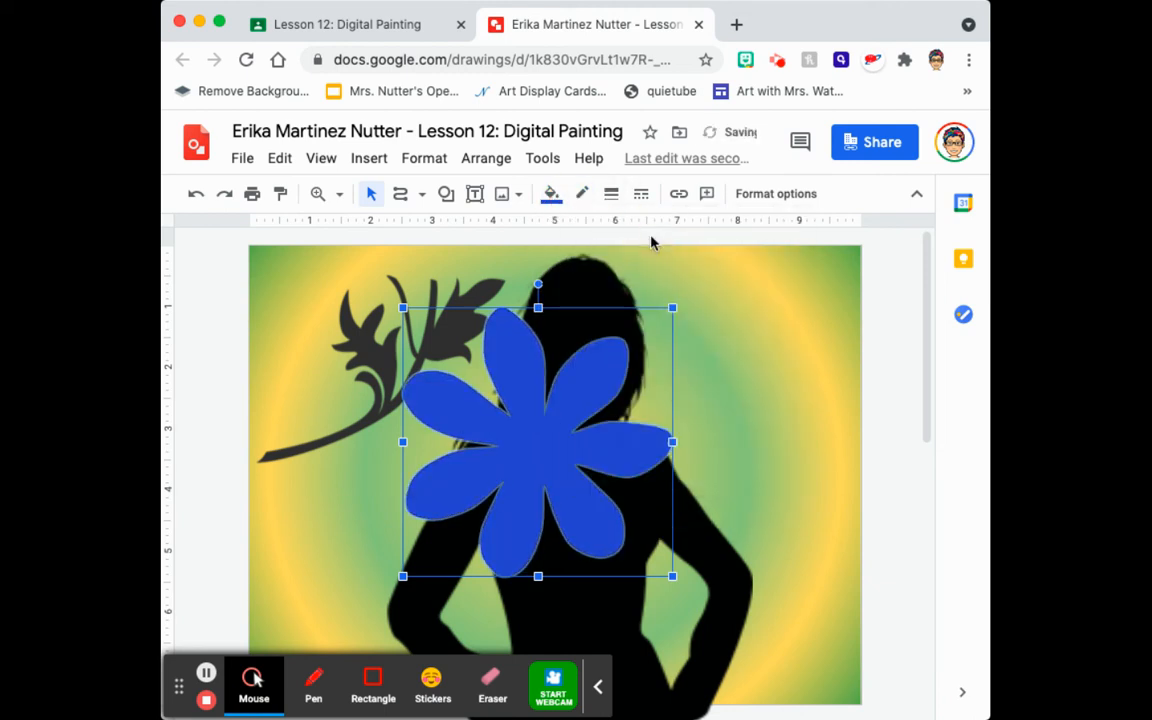
# Step: Shrink the blue flower to about half size and place it beside the woman's shoulder, just below the leaf branch
pyautogui.moveTo(489, 381); pyautogui.dragTo(343, 465)
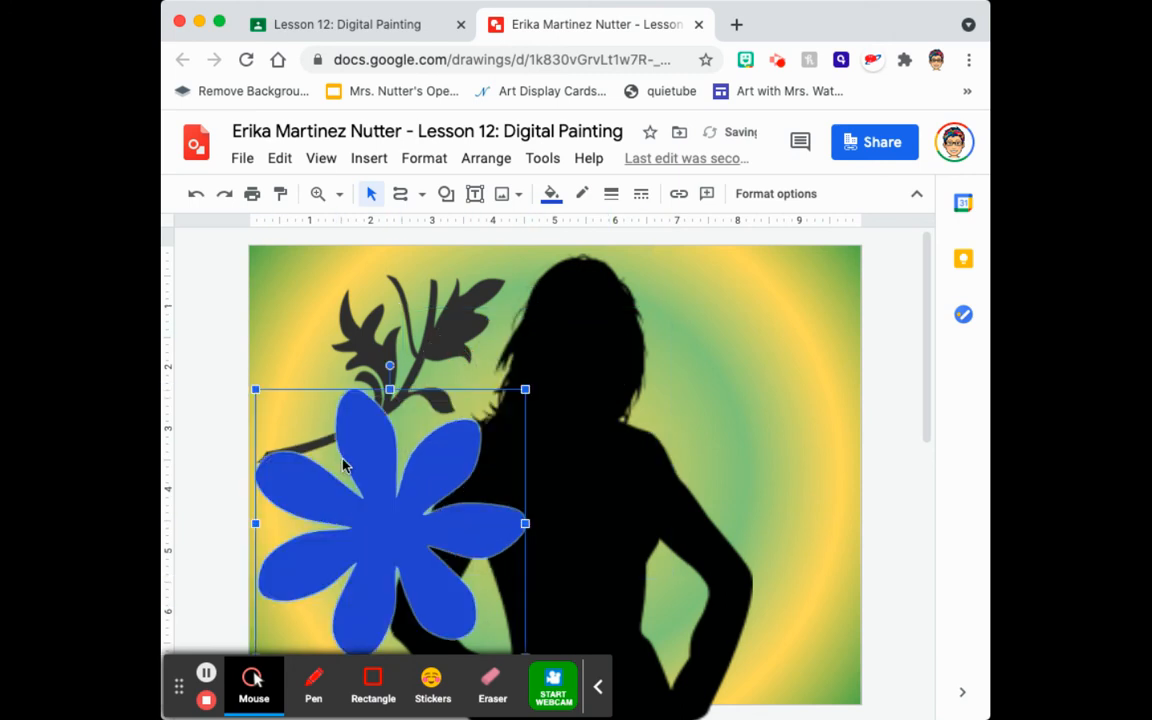
pyautogui.moveTo(524, 389); pyautogui.dragTo(387, 525)
pyautogui.moveTo(345, 588); pyautogui.dragTo(374, 516)
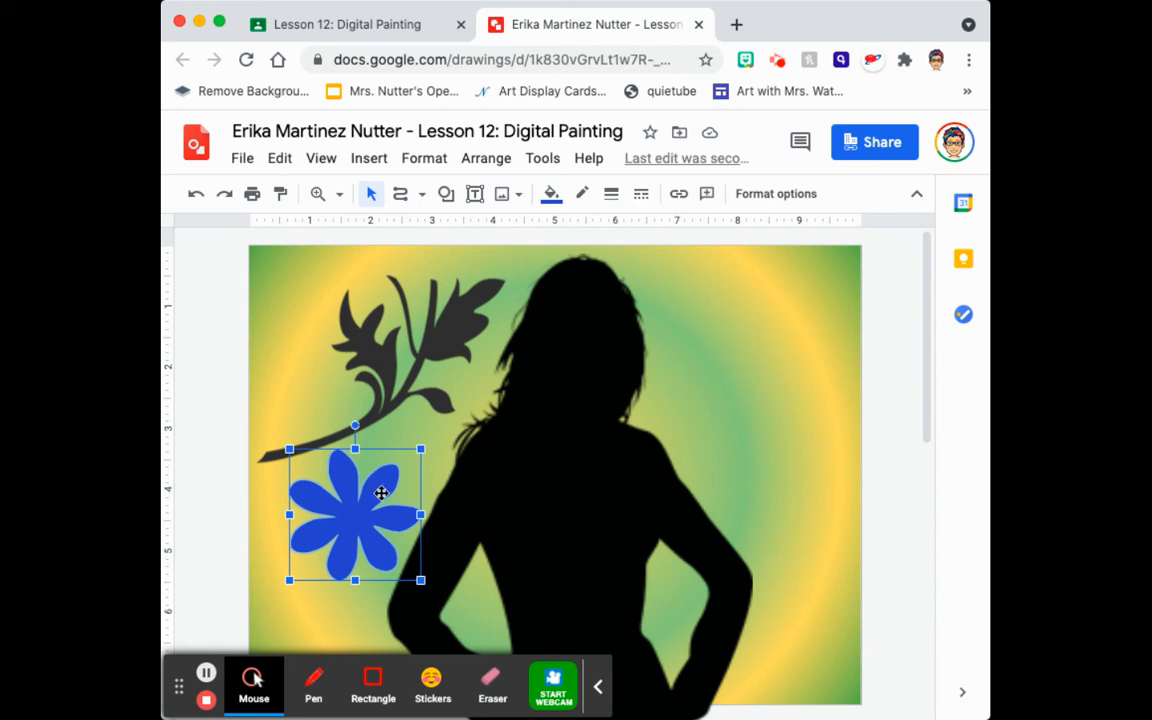
# Step: Copy the blue flower and place three copies in the canvas's upper-right, lower-right and upper-left areas
pyautogui.rightClick(381, 493)
pyautogui.click(457, 318)
pyautogui.click(733, 347)
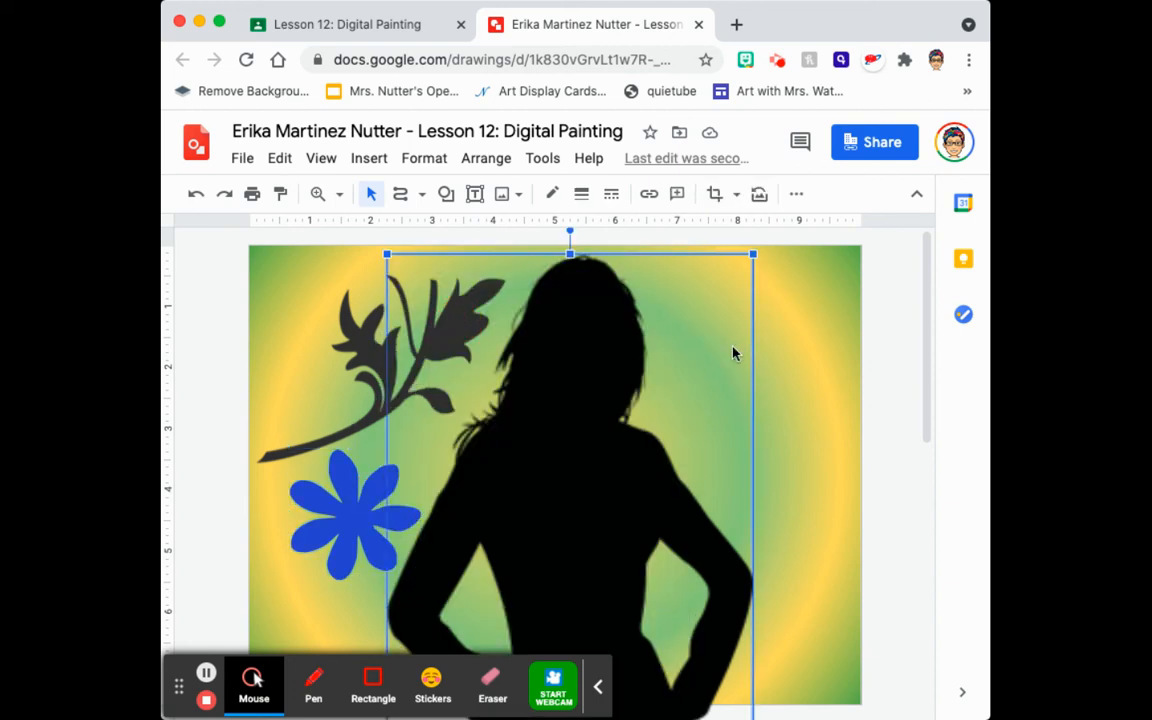
pyautogui.rightClick(799, 351)
pyautogui.click(715, 430)
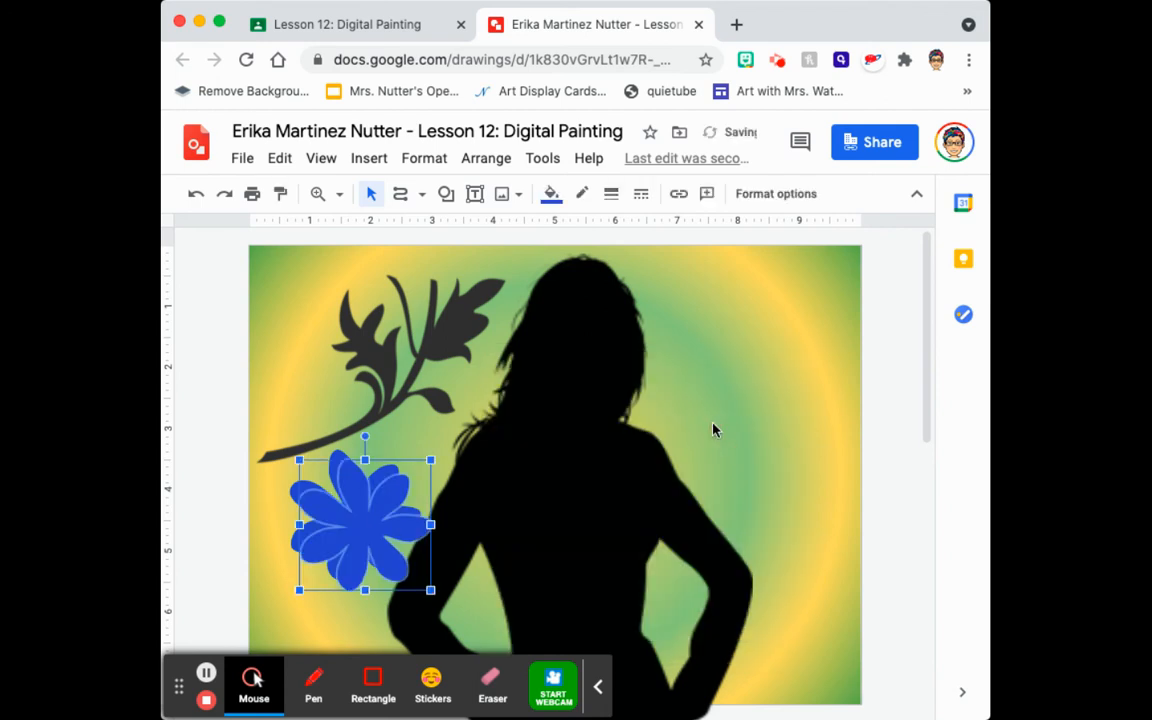
pyautogui.moveTo(362, 535); pyautogui.dragTo(762, 622)
pyautogui.hotkey('ctrl', 'v')
pyautogui.moveTo(773, 374); pyautogui.dragTo(336, 321)
# Step: Duplicate the leaf branch, shrink the copy, and rotate it so its leaves hang down along the canvas's right edge between the flowers
pyautogui.click(377, 427)
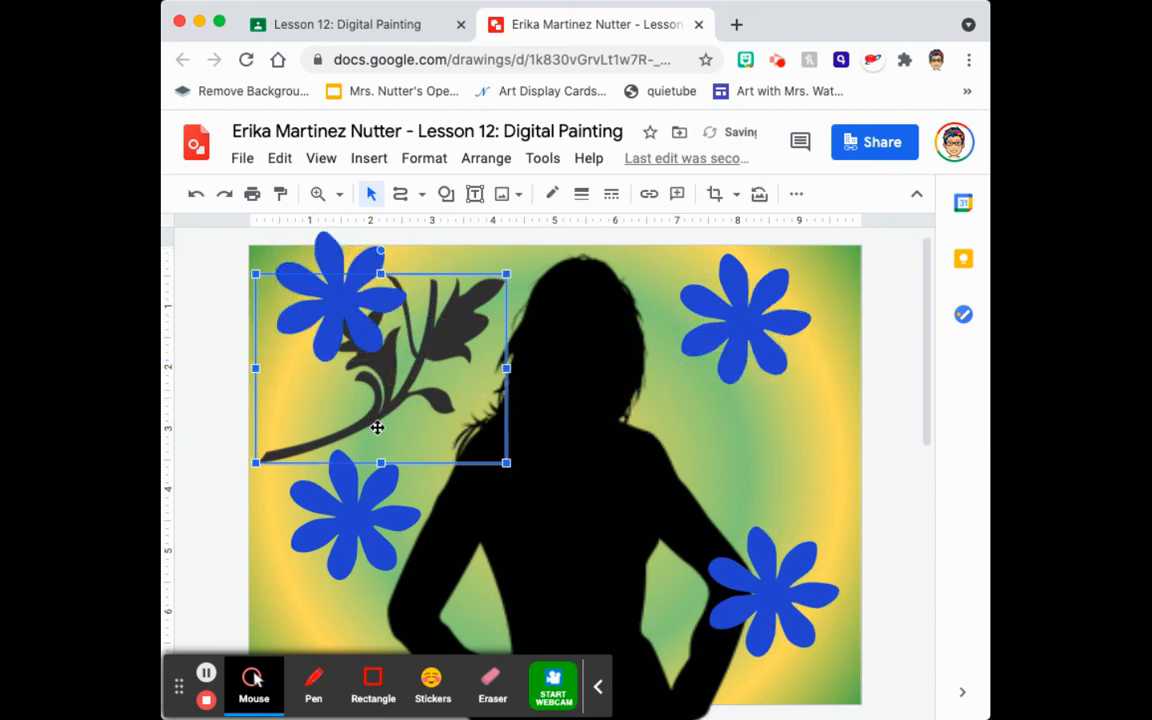
pyautogui.hotkey('ctrl', 'd')
pyautogui.moveTo(400, 385); pyautogui.dragTo(790, 463)
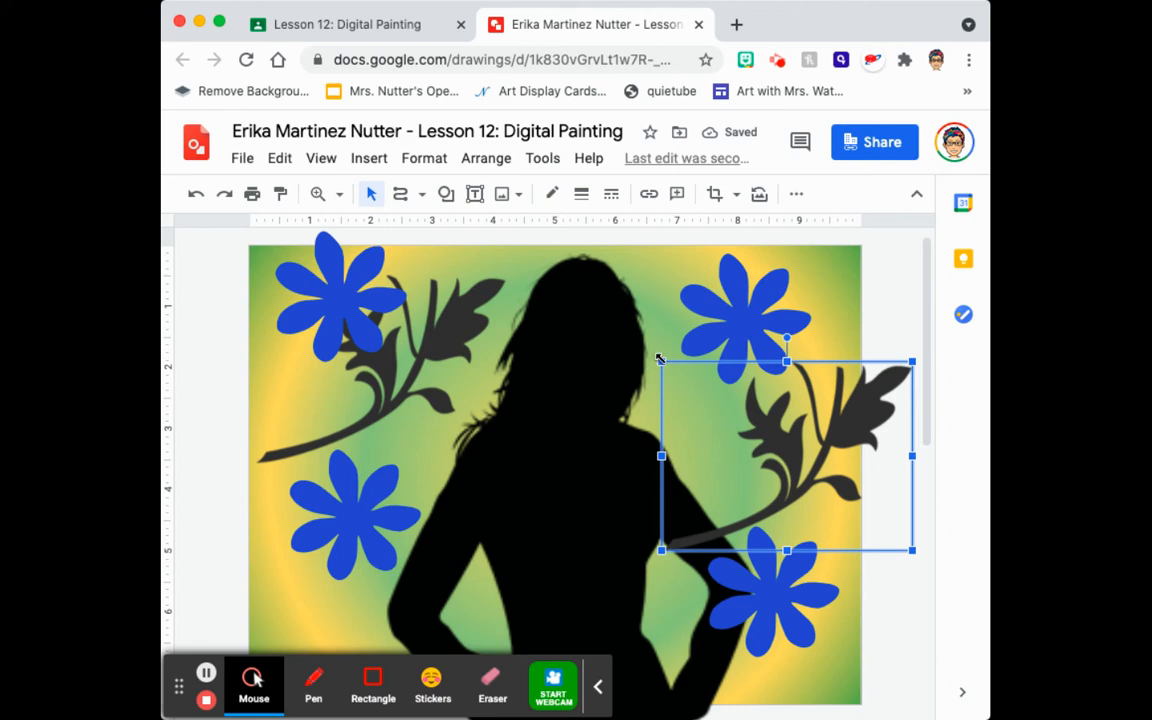
pyautogui.moveTo(660, 360); pyautogui.dragTo(728, 391)
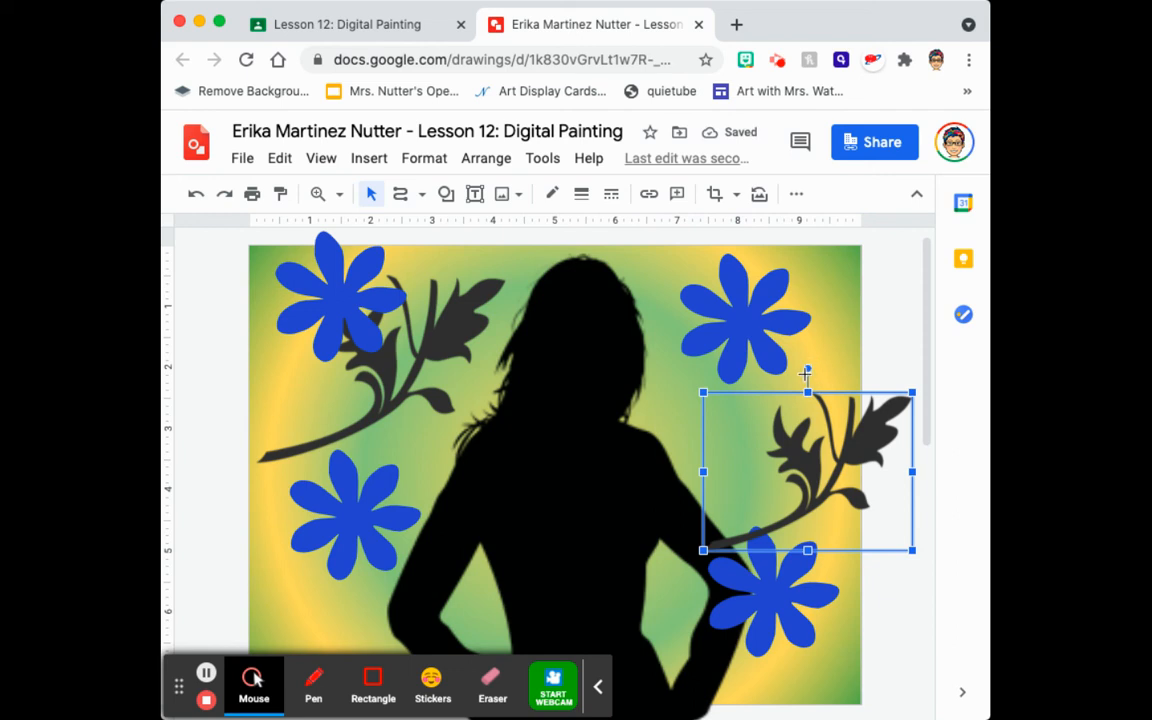
pyautogui.moveTo(807, 372); pyautogui.dragTo(300, 617)
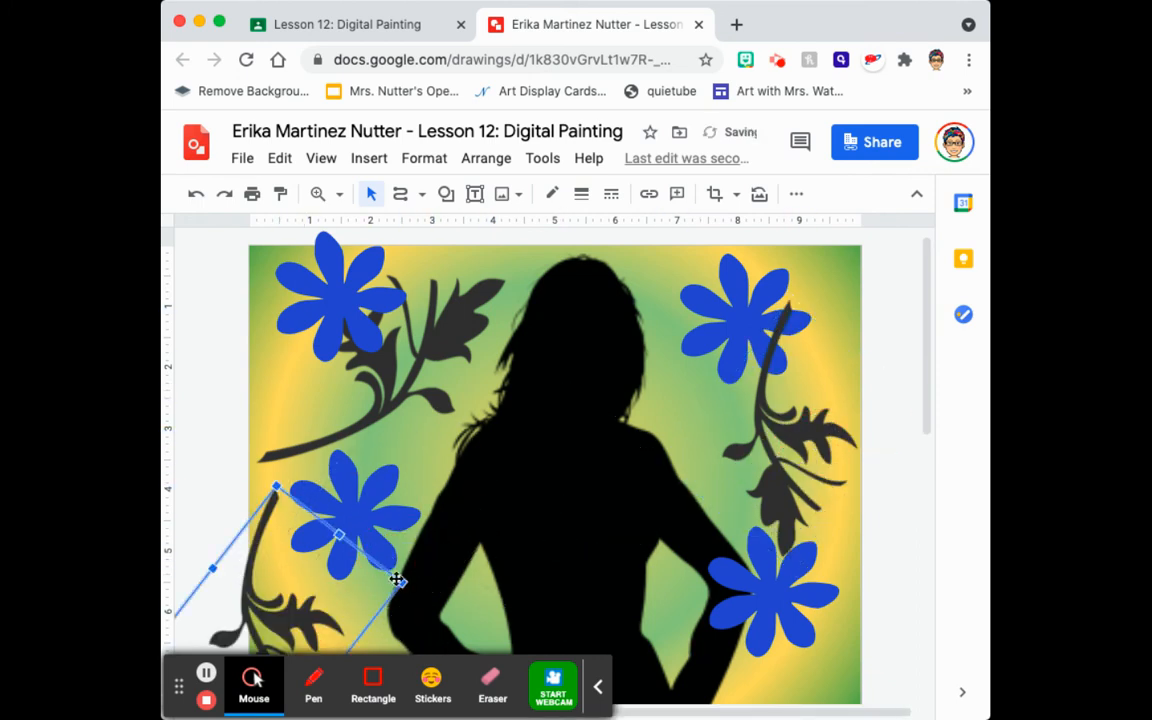
# Step: Add another leaf branch copy, rotate it so its leaves point up, and place it over the lower-right flower
pyautogui.press('super+z')
pyautogui.moveTo(753, 489); pyautogui.dragTo(447, 410)
pyautogui.moveTo(575, 430); pyautogui.dragTo(466, 268)
pyautogui.moveTo(460, 337); pyautogui.dragTo(770, 652)
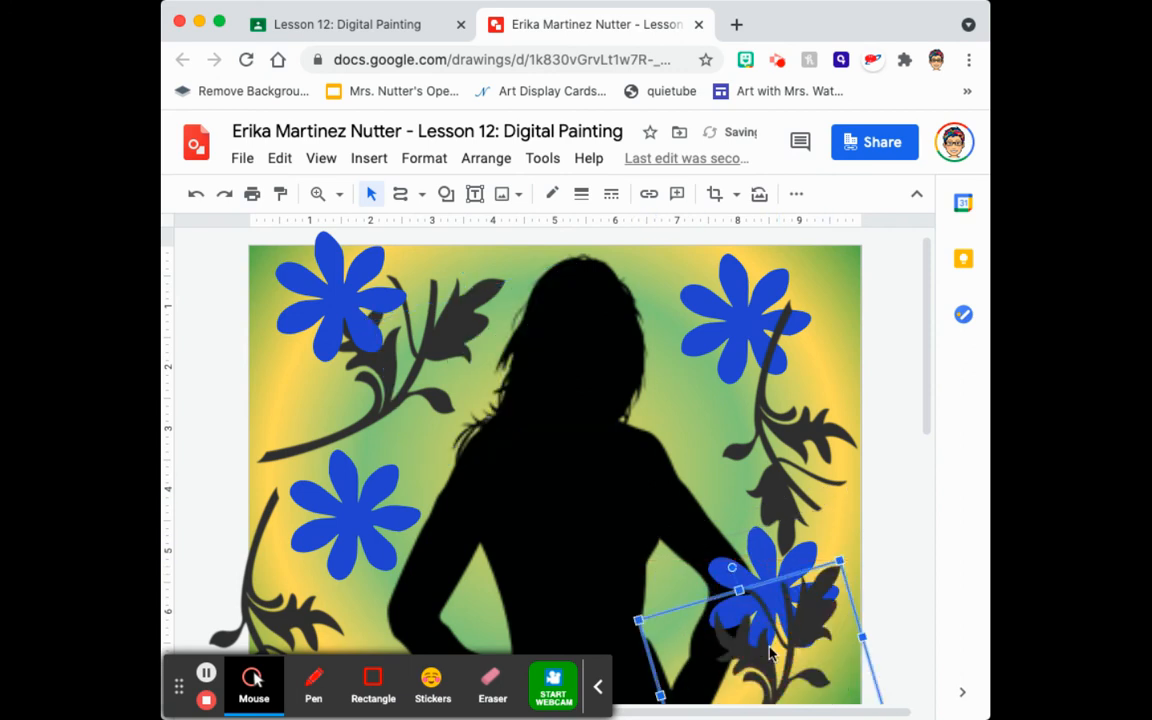
# Step: Place one leaf branch copy to the right of the woman's head, and rotate another to extend past the canvas's top edge left of her head
pyautogui.moveTo(830, 423); pyautogui.dragTo(658, 255)
pyautogui.press('super+z')
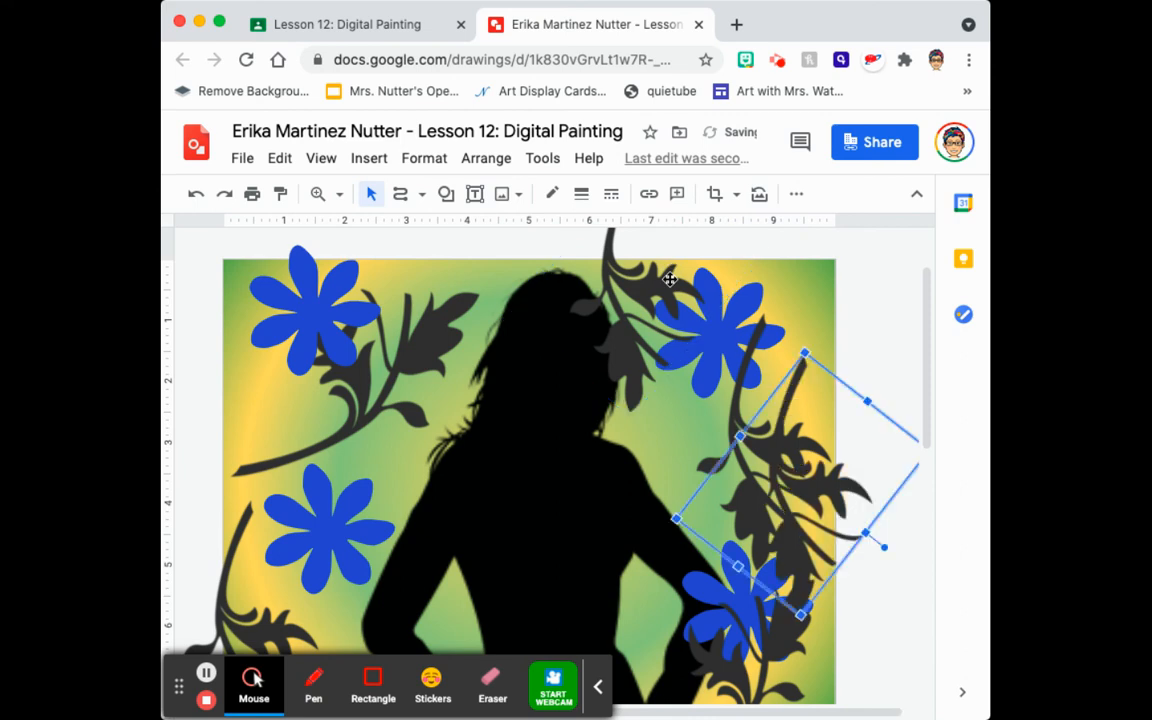
pyautogui.moveTo(884, 548); pyautogui.dragTo(795, 352)
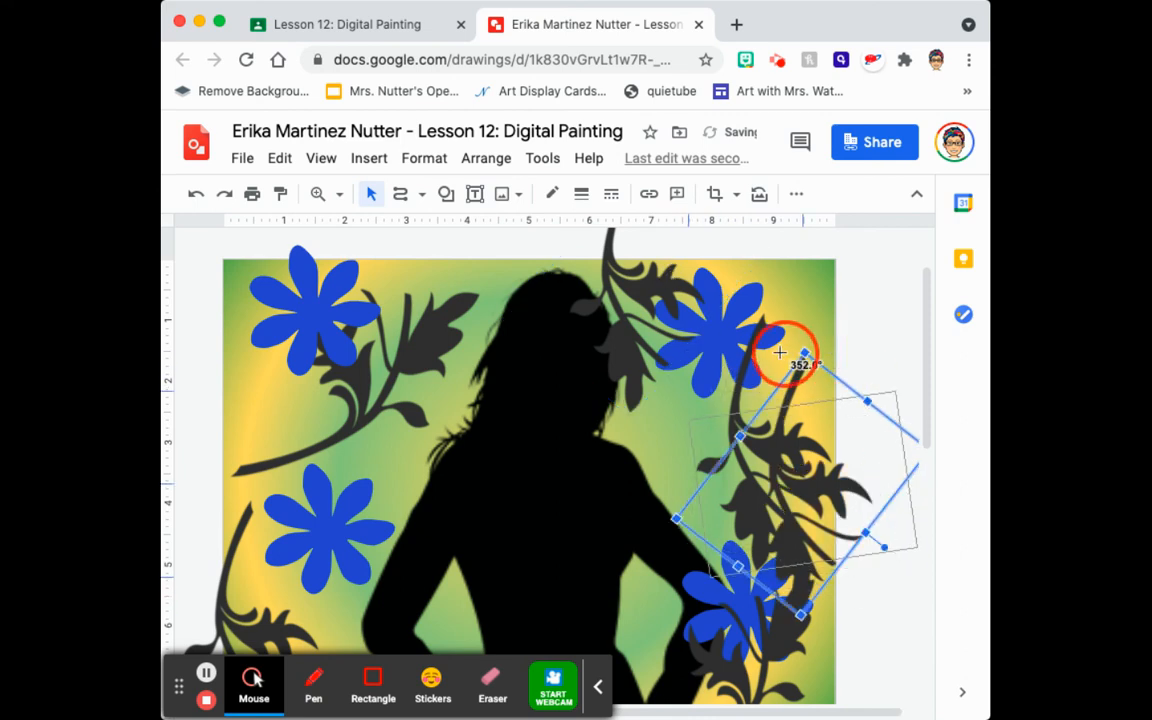
pyautogui.moveTo(790, 450); pyautogui.dragTo(248, 320)
pyautogui.moveTo(355, 313); pyautogui.dragTo(476, 239)
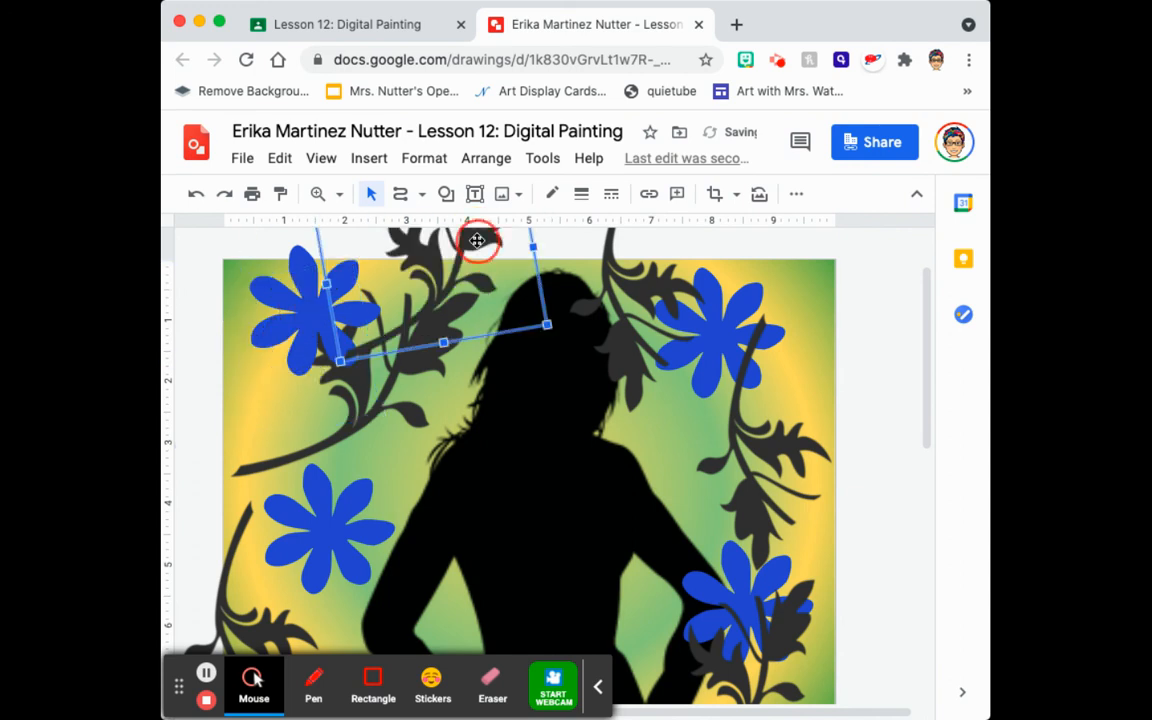
# Step: Rotate the original upper-left leaf branch clockwise and reposition it between the two flowers on the canvas's left side
pyautogui.moveTo(343, 394); pyautogui.dragTo(350, 443)
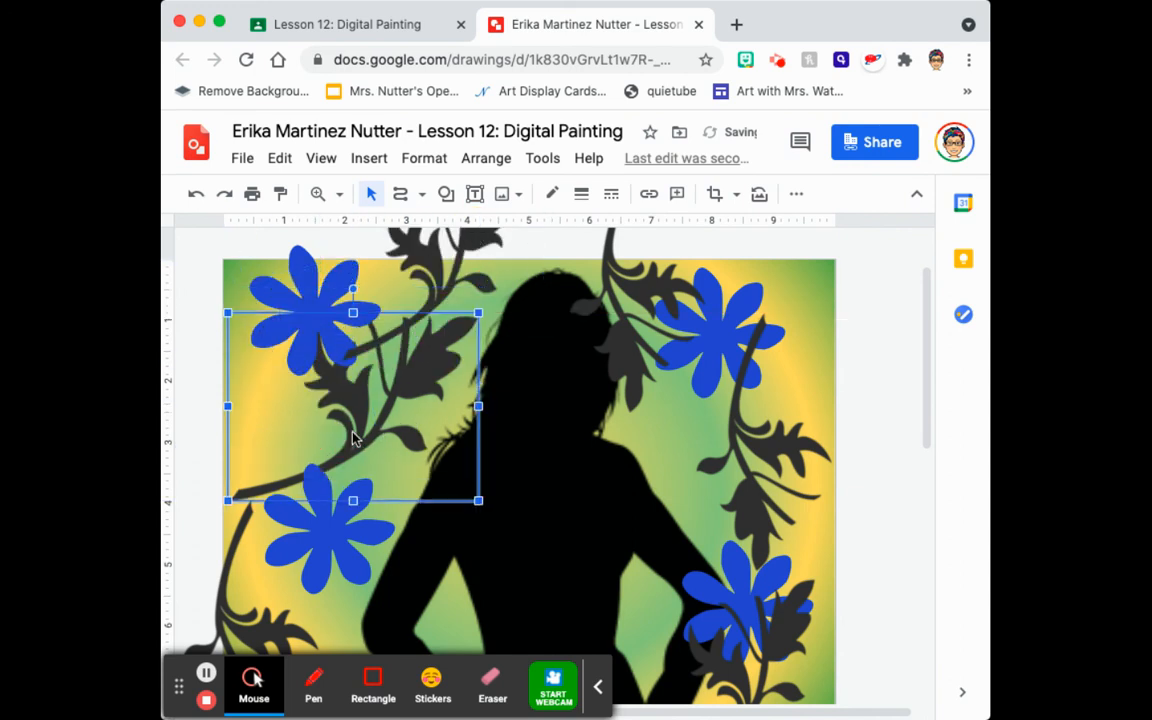
pyautogui.moveTo(355, 290); pyautogui.dragTo(337, 407)
pyautogui.rightClick(312, 412)
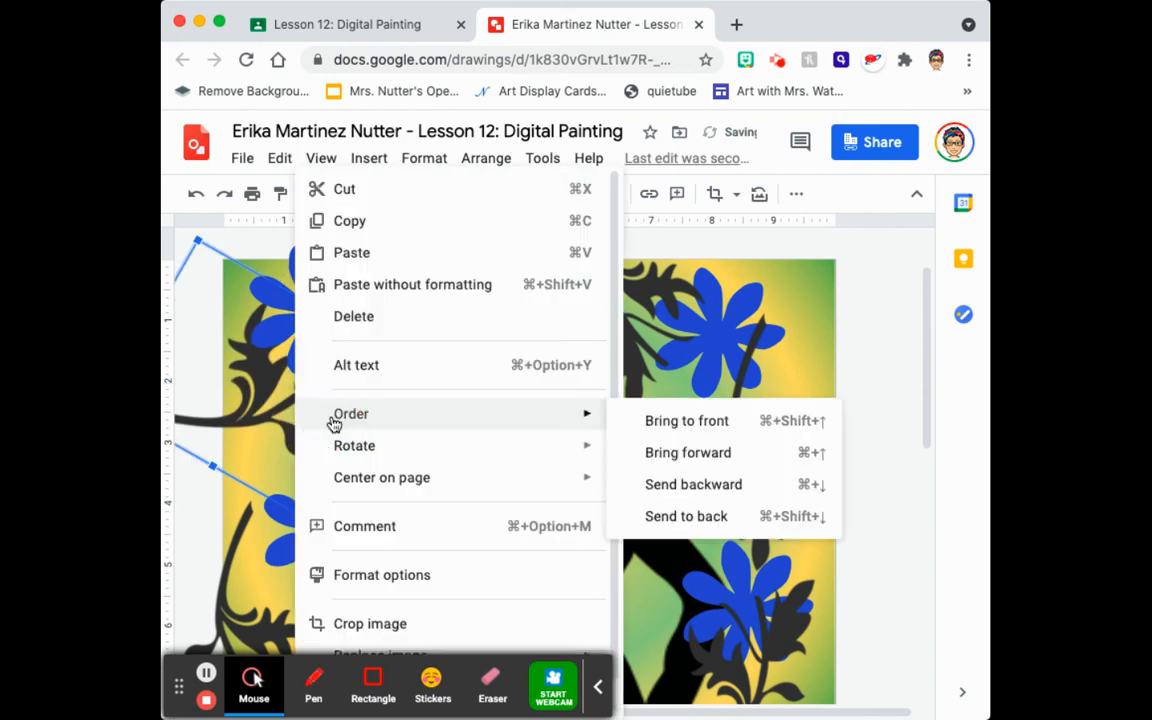
pyautogui.click(195, 414)
pyautogui.moveTo(237, 414); pyautogui.dragTo(272, 427)
# Step: Place three more blue flower copies overlapping the canvas's left edge, right edge, and top edge above the woman's head
pyautogui.click(316, 305)
pyautogui.moveTo(316, 310); pyautogui.dragTo(229, 442)
pyautogui.rightClick(368, 301)
pyautogui.hotkey('ctrl', 'v')
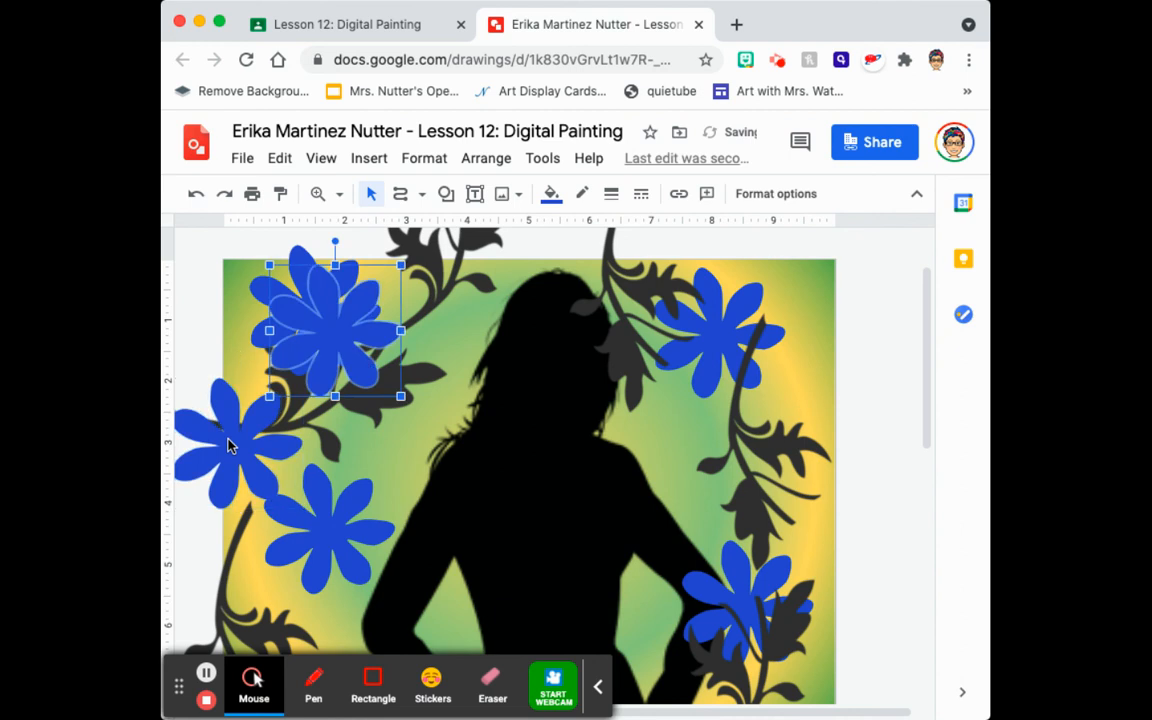
pyautogui.moveTo(388, 352); pyautogui.dragTo(836, 517)
pyautogui.hotkey('ctrl', 'v')
pyautogui.moveTo(340, 322); pyautogui.dragTo(525, 245)
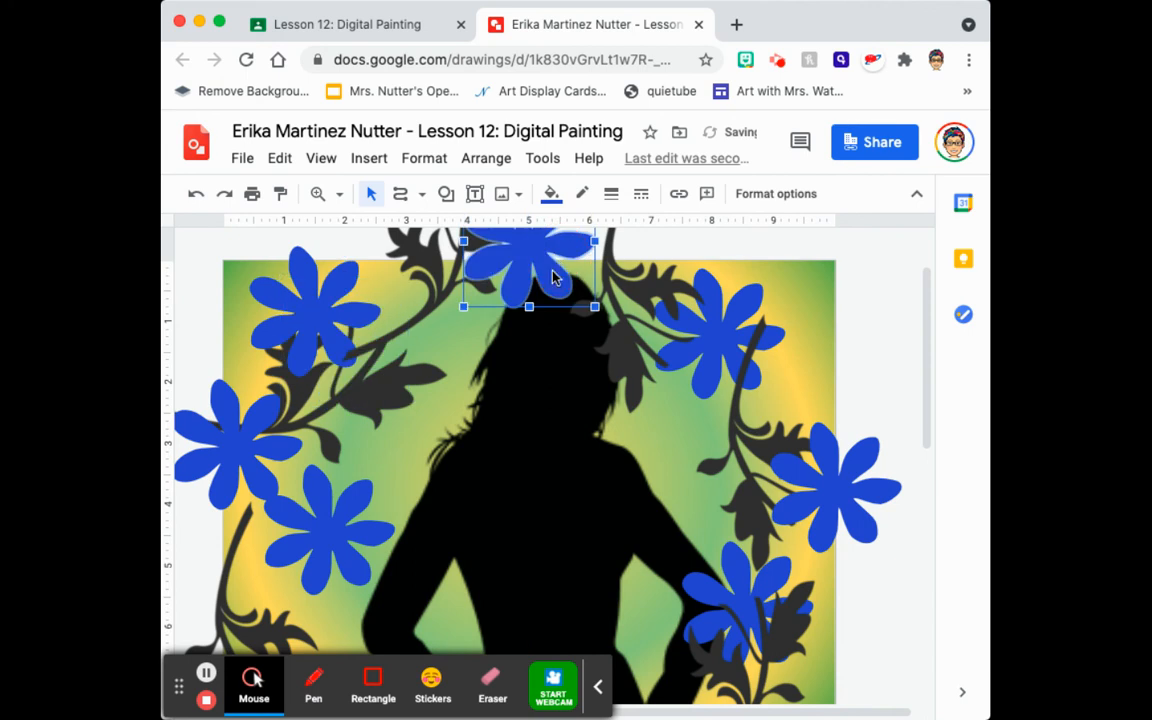
# Step: Nudge the woman's silhouette down so her head sits below the flower at the canvas's top edge
pyautogui.click(533, 517)
pyautogui.press('Down')
pyautogui.press('Down')
pyautogui.press('Down')
pyautogui.press('Down')
pyautogui.press('Down')
pyautogui.press('Down')
pyautogui.press('Down')
pyautogui.press('Down')
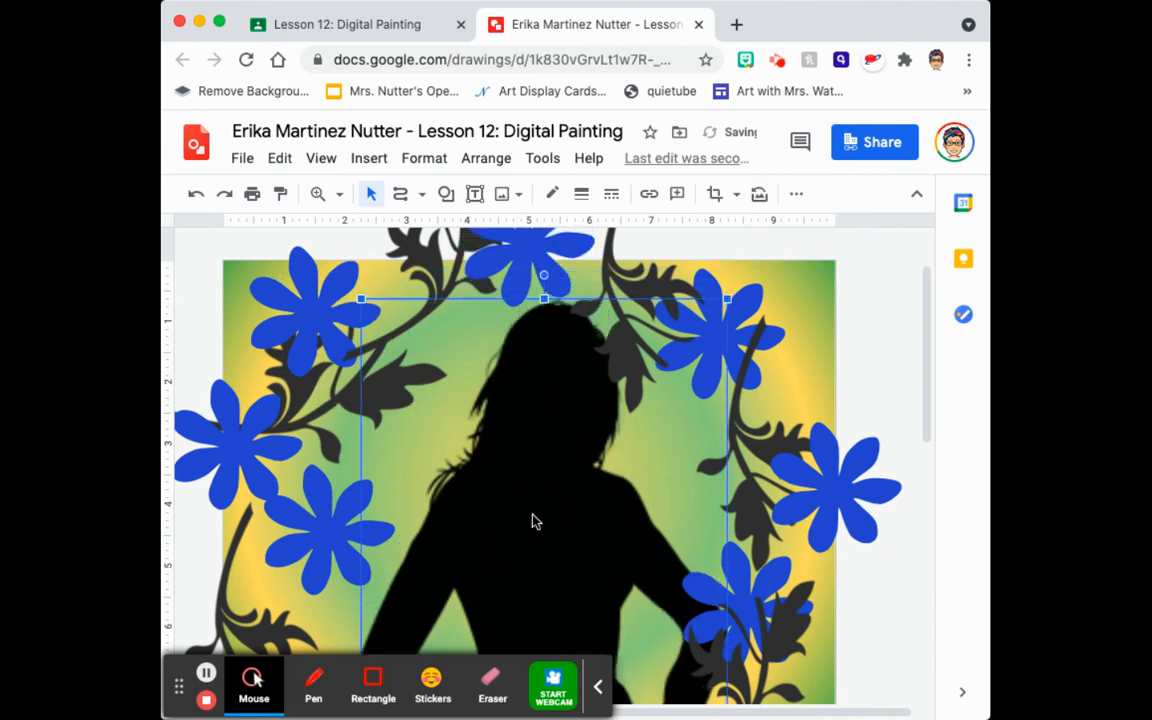
# Step: Shift the woman's silhouette slightly left and scale it down a little while keeping its proportions
pyautogui.press('Left')
pyautogui.press('Left')
pyautogui.press('Left')
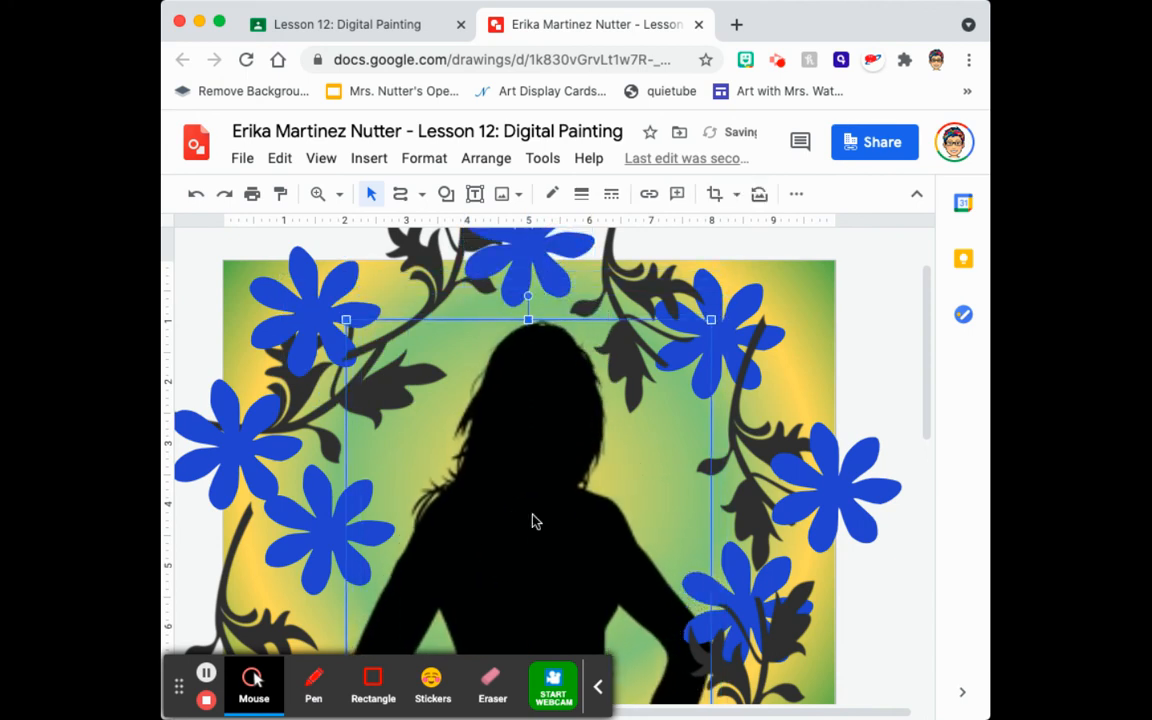
pyautogui.press('Up')
pyautogui.moveTo(338, 318); pyautogui.dragTo(391, 373)
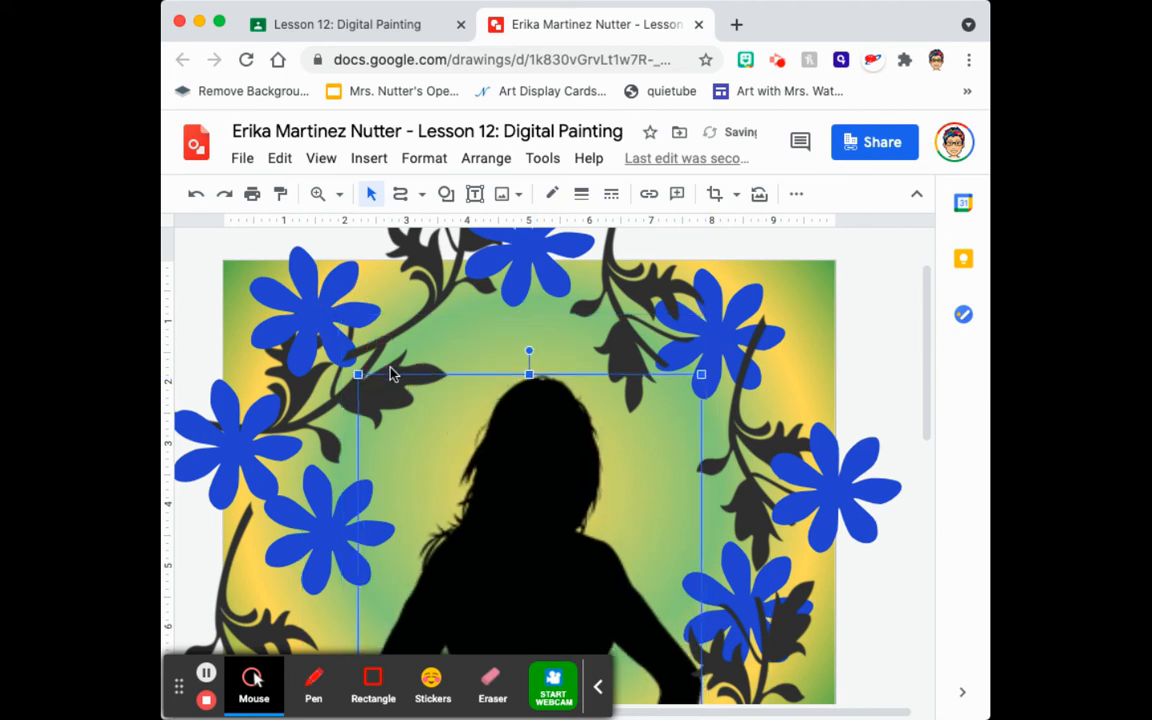
# Step: Nudge the silhouette up and slightly left so her head sits just below the flower at the canvas's top edge
pyautogui.press('Up')
pyautogui.press('Up')
pyautogui.press('Up')
pyautogui.press('Up')
pyautogui.press('Up')
pyautogui.press('Up')
pyautogui.press('Up')
pyautogui.press('Up')
pyautogui.press('Up')
pyautogui.press('Up')
pyautogui.press('Up')
pyautogui.press('Up')
pyautogui.press('Up')
pyautogui.press('Left')
pyautogui.press('Down')
pyautogui.press('Down')
pyautogui.press('Left')
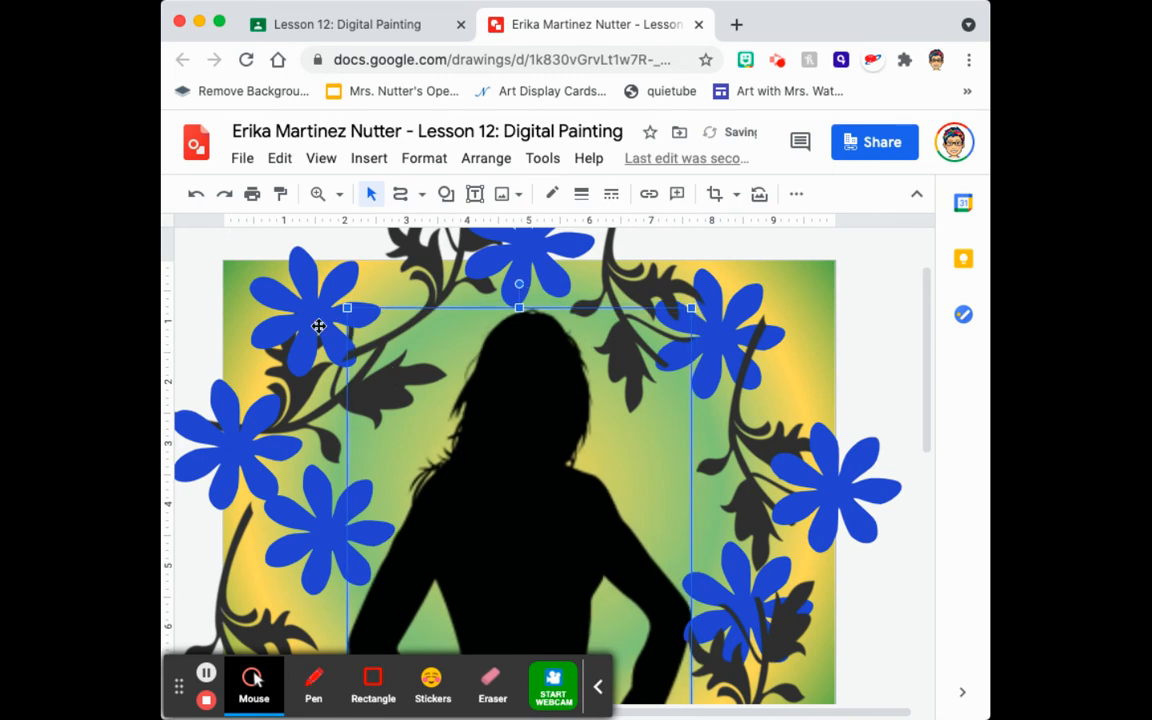
# Step: Copy the dark blue upper-left flower, fill the copy with a lighter blue, and place it among the flowers left of the silhouette
pyautogui.click(308, 303)
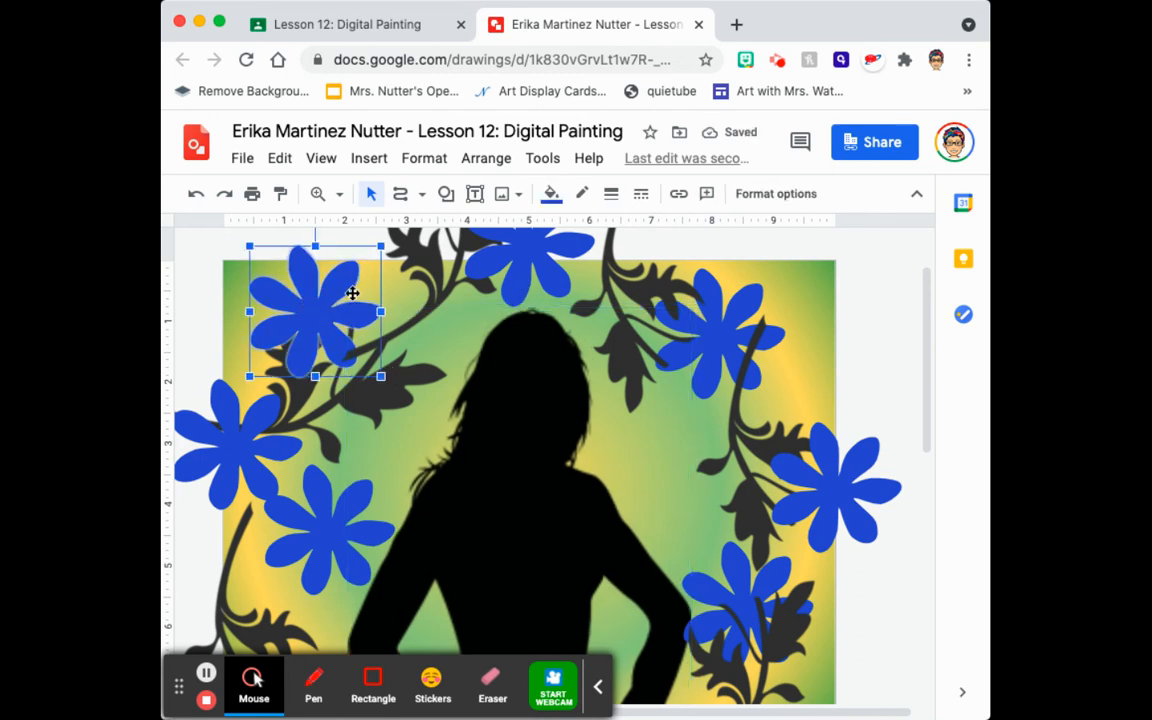
pyautogui.scroll(-1, 352, 298)
pyautogui.moveTo(332, 293); pyautogui.dragTo(471, 427)
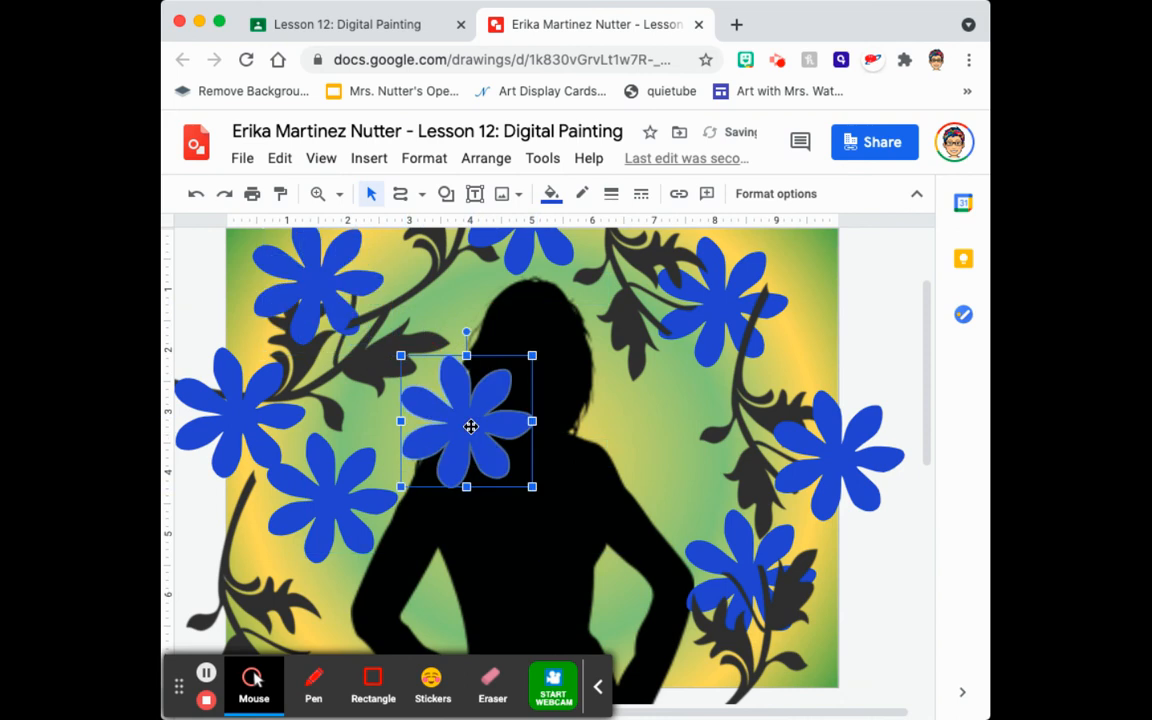
pyautogui.click(551, 193)
pyautogui.click(692, 394)
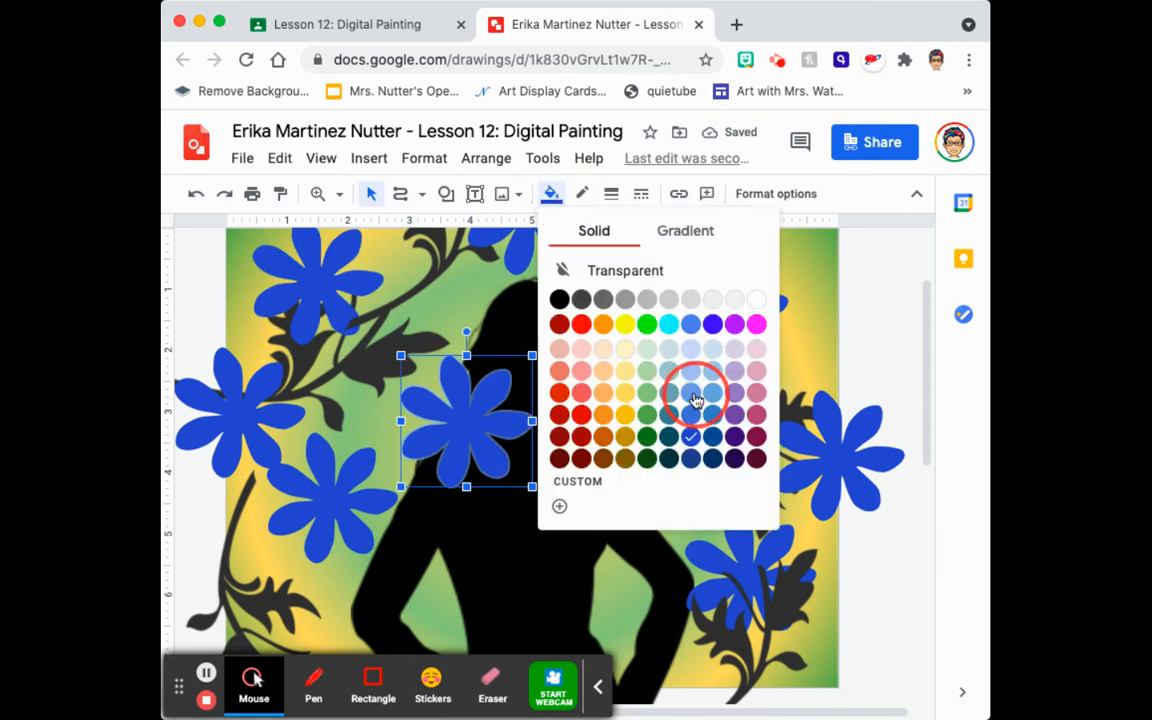
pyautogui.moveTo(472, 432); pyautogui.dragTo(363, 411)
# Step: Undo the dark blue flower paste and place a copy of the light blue flower over the canvas's lower left edge
pyautogui.press('super+v')
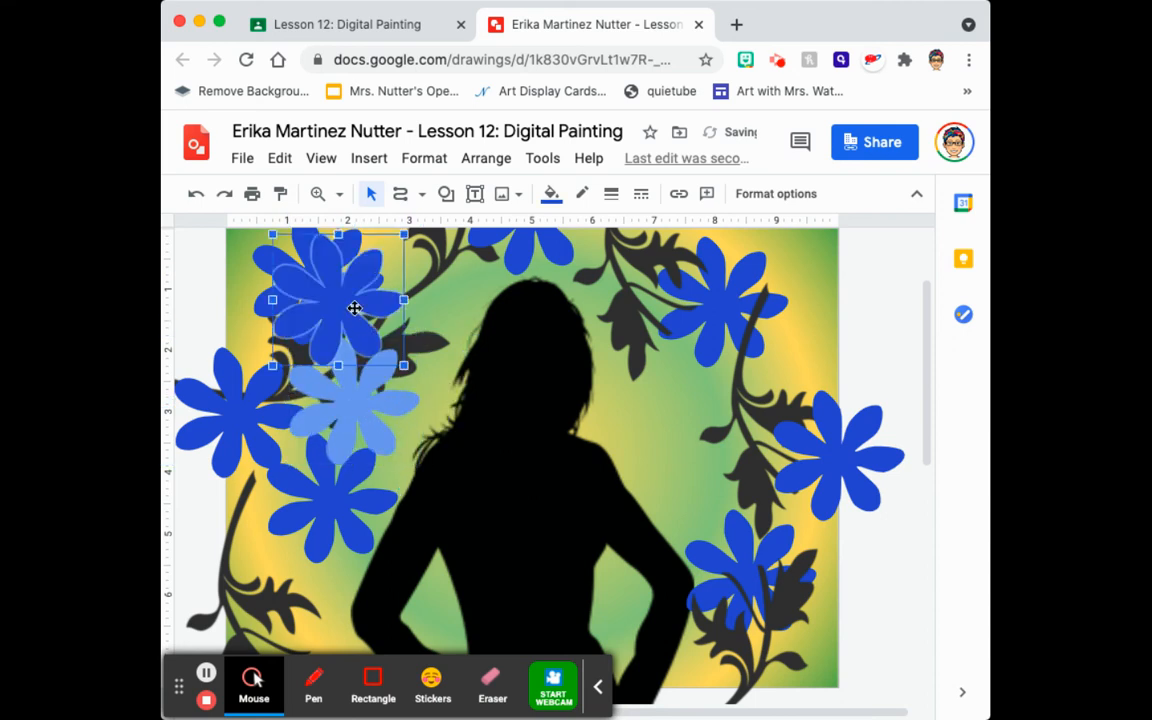
pyautogui.press('super+z')
pyautogui.click(360, 408)
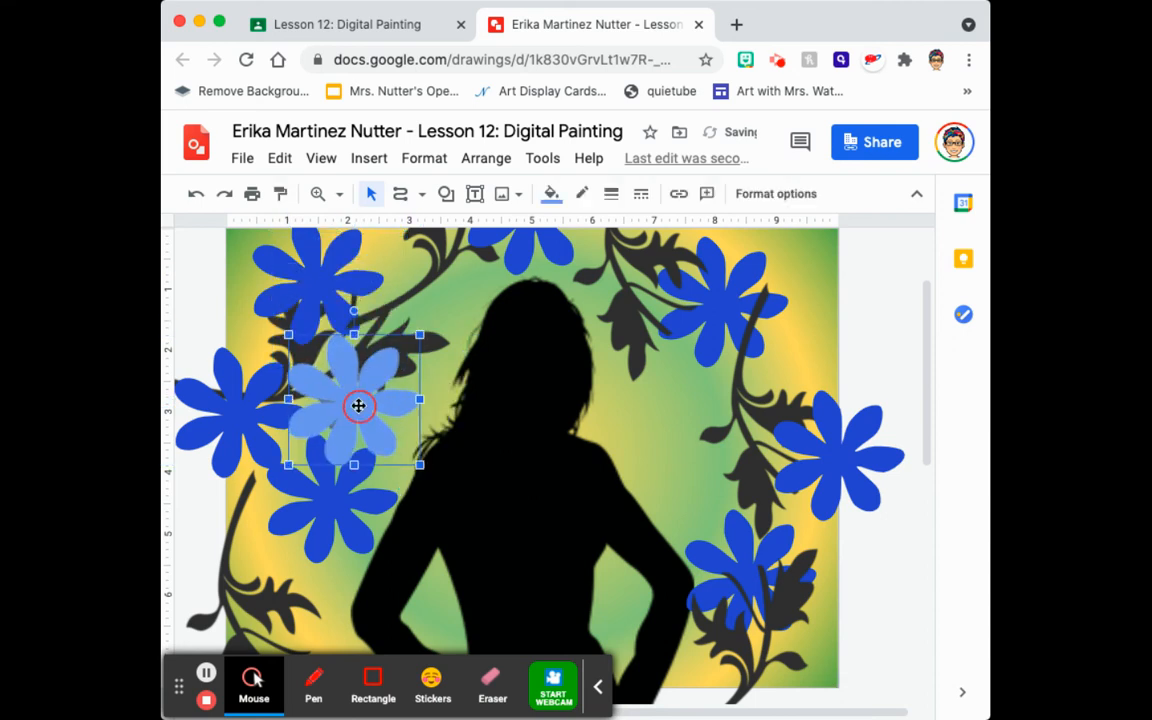
pyautogui.rightClick(359, 412)
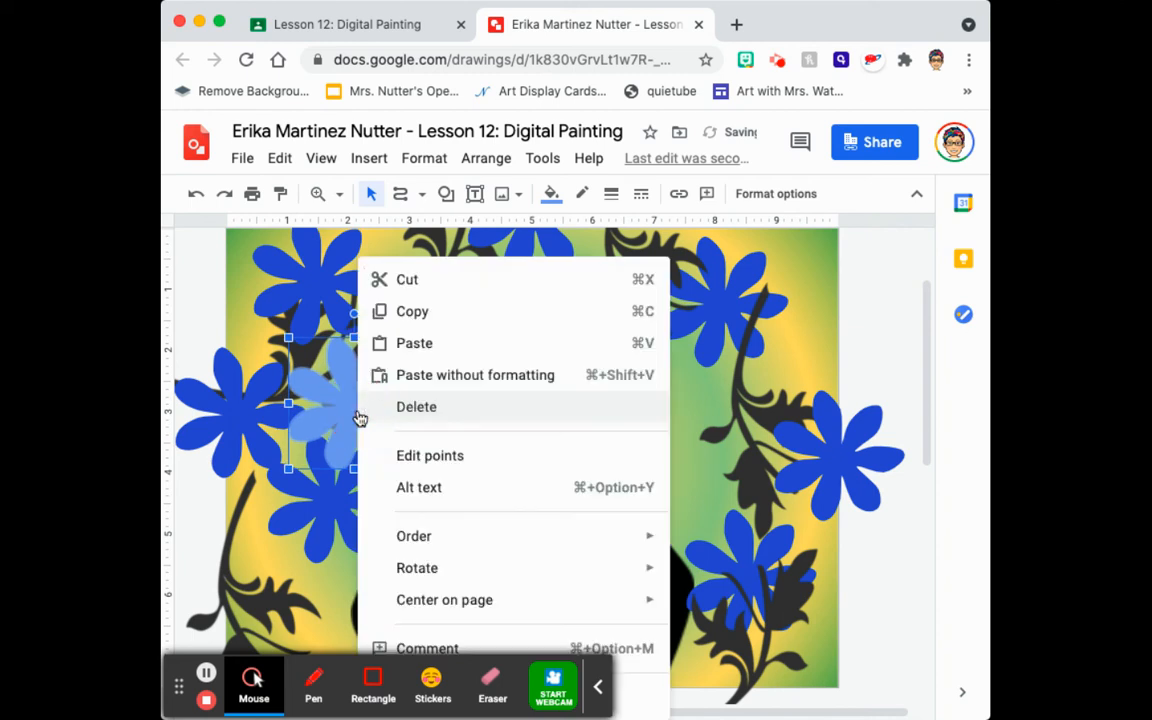
pyautogui.click(436, 323)
pyautogui.press('super+v')
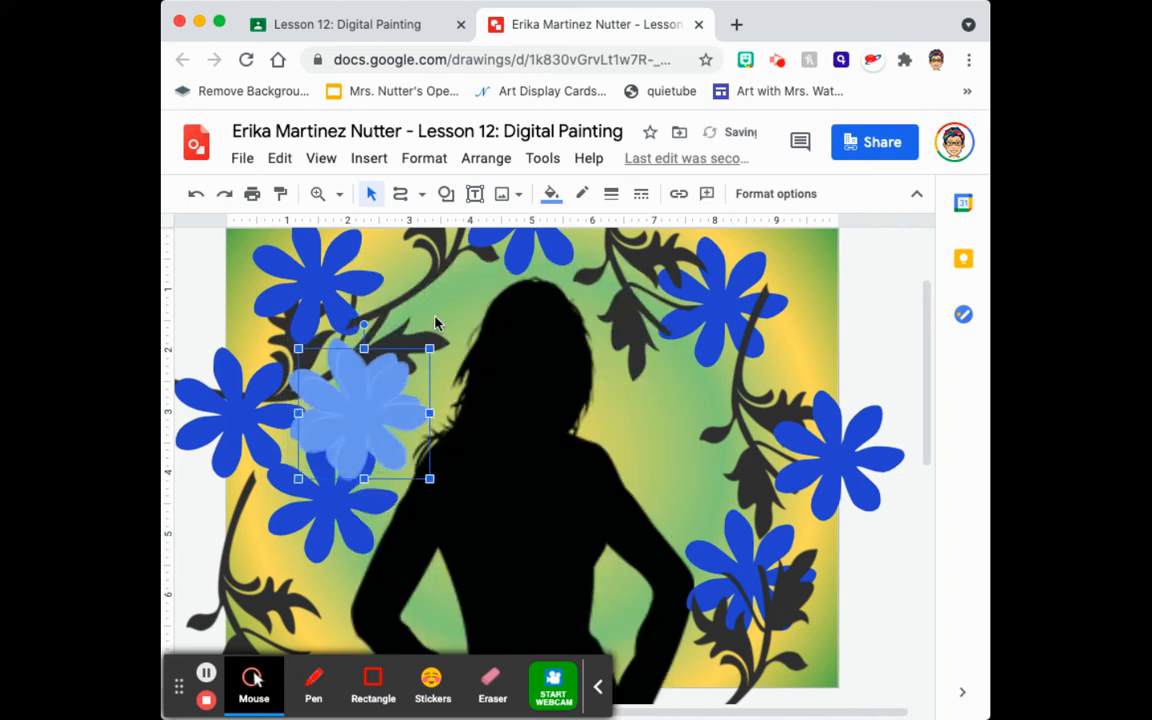
pyautogui.moveTo(405, 398); pyautogui.dragTo(292, 538)
# Step: Place two more light blue flower copies right of the silhouette, one beside her head and one beside her shoulder
pyautogui.press('super+v')
pyautogui.moveTo(373, 481); pyautogui.dragTo(690, 408)
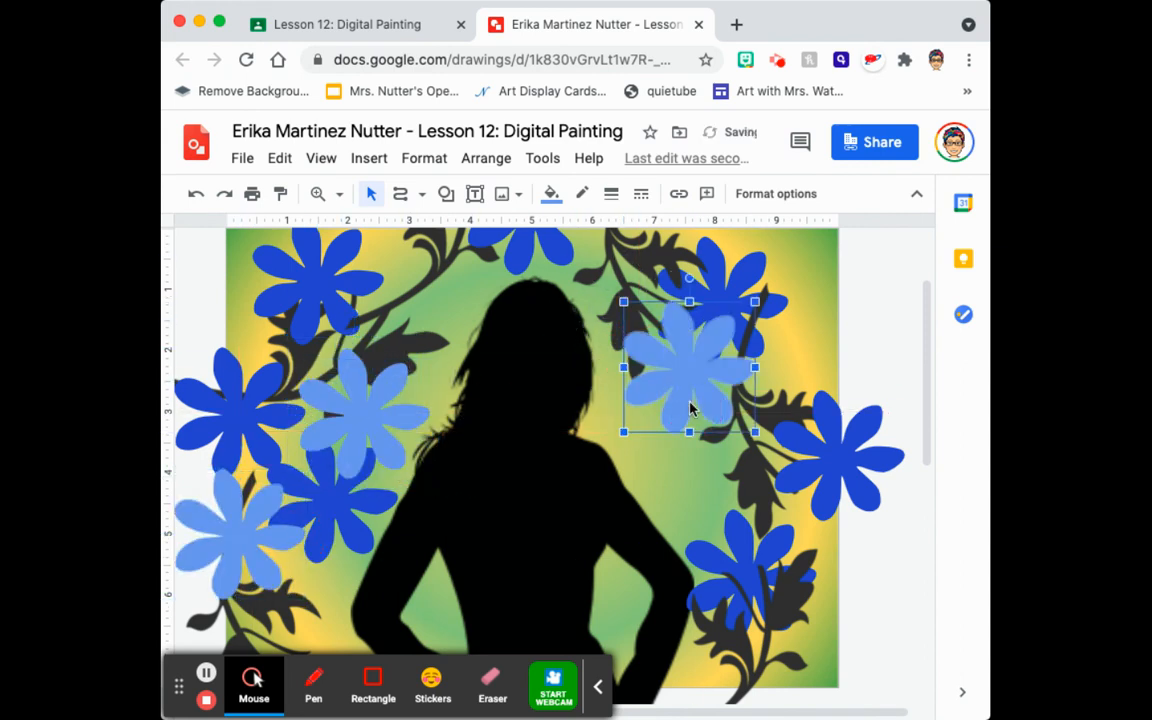
pyautogui.press('super+v')
pyautogui.hscroll(-1, 600, 430)
pyautogui.moveTo(437, 455); pyautogui.dragTo(742, 512)
# Step: Place three more light blue flower copies over the canvas's lower-right, upper-right and upper-left corners
pyautogui.press('super+v')
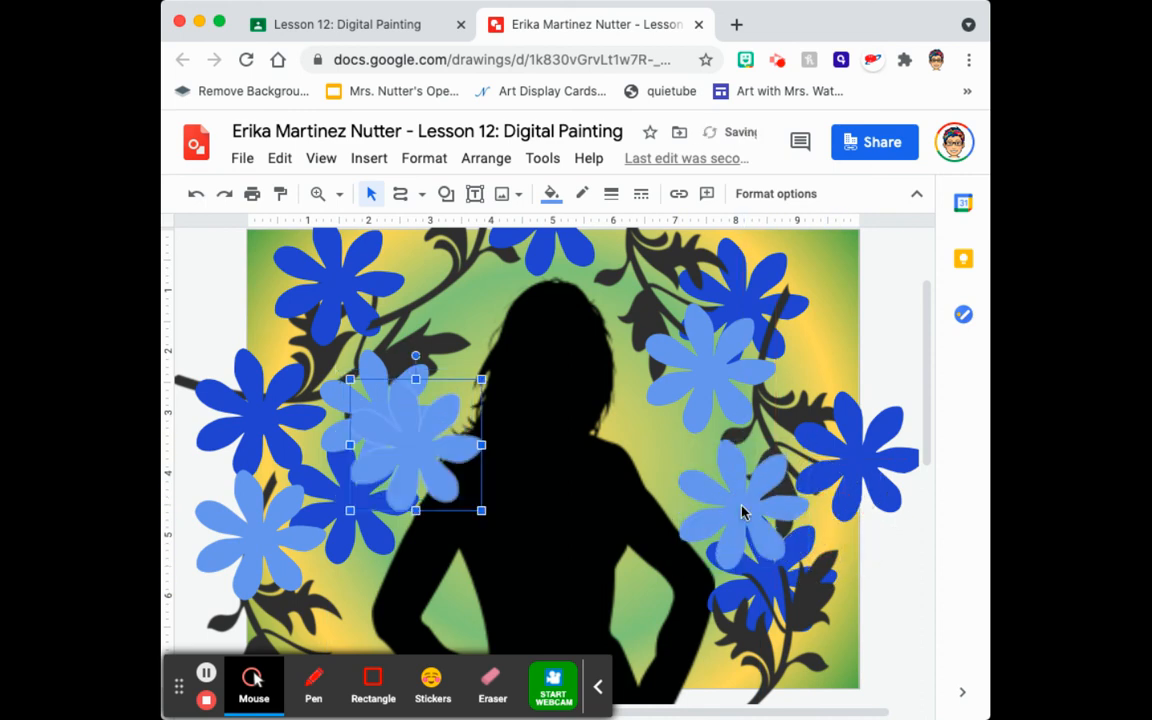
pyautogui.moveTo(418, 450); pyautogui.dragTo(862, 680)
pyautogui.press('super+v')
pyautogui.moveTo(422, 463); pyautogui.dragTo(848, 249)
pyautogui.press('super+v')
pyautogui.moveTo(445, 463); pyautogui.dragTo(262, 254)
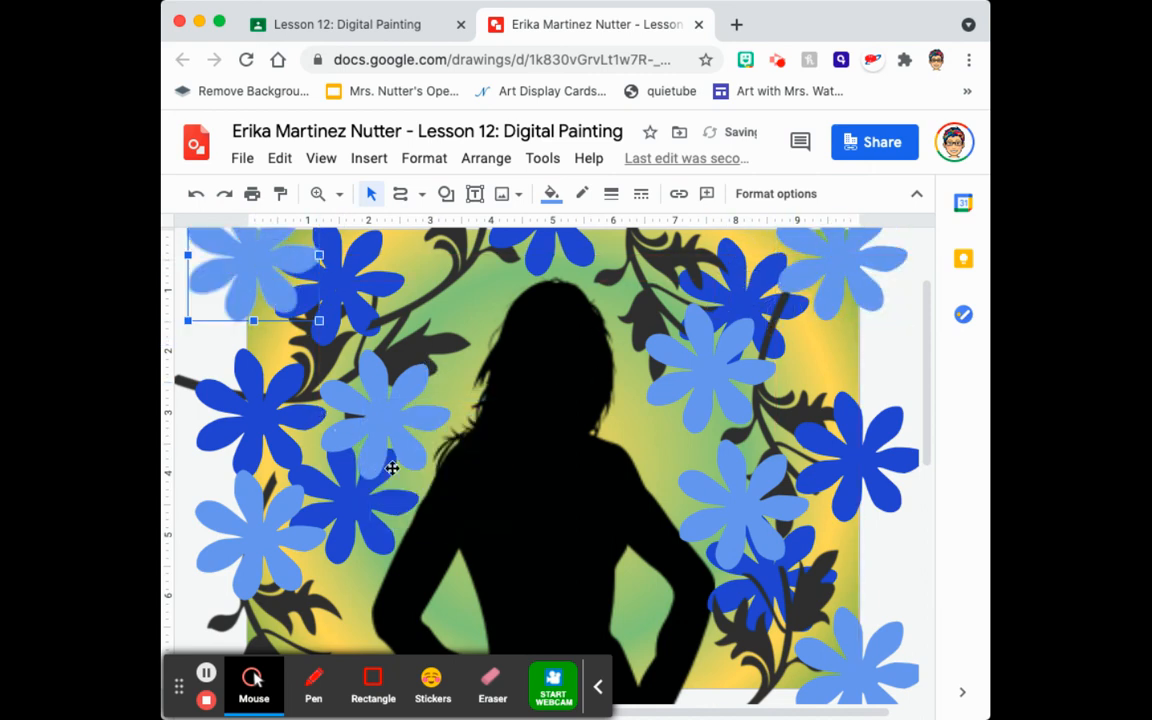
# Step: Shift the dark blue flower near the canvas's upper-left corner slightly right, away from the light blue corner flower
pyautogui.click(361, 285)
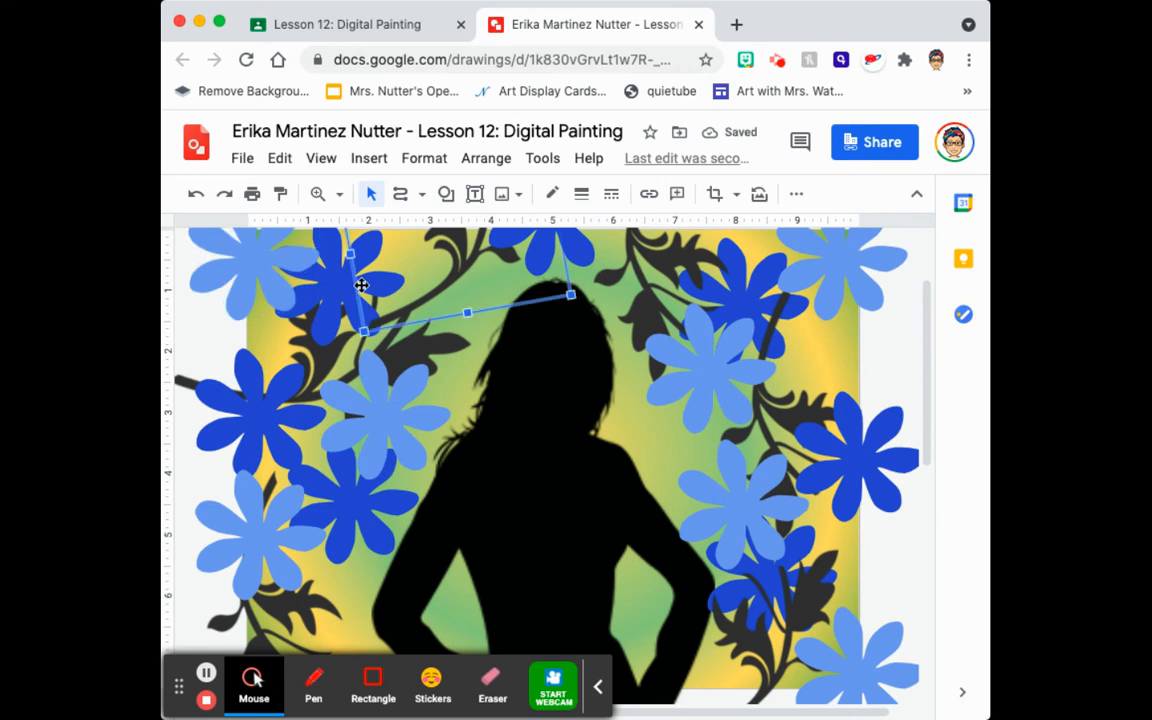
pyautogui.click(339, 320)
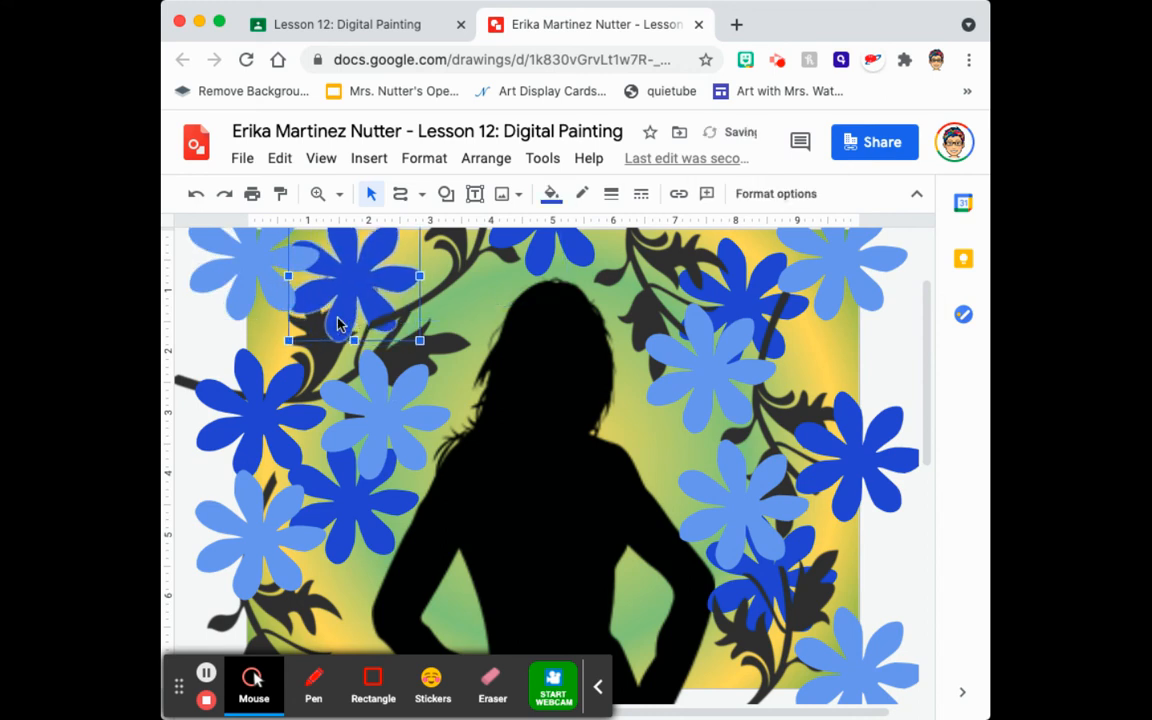
pyautogui.scroll(-2, 581, 406)
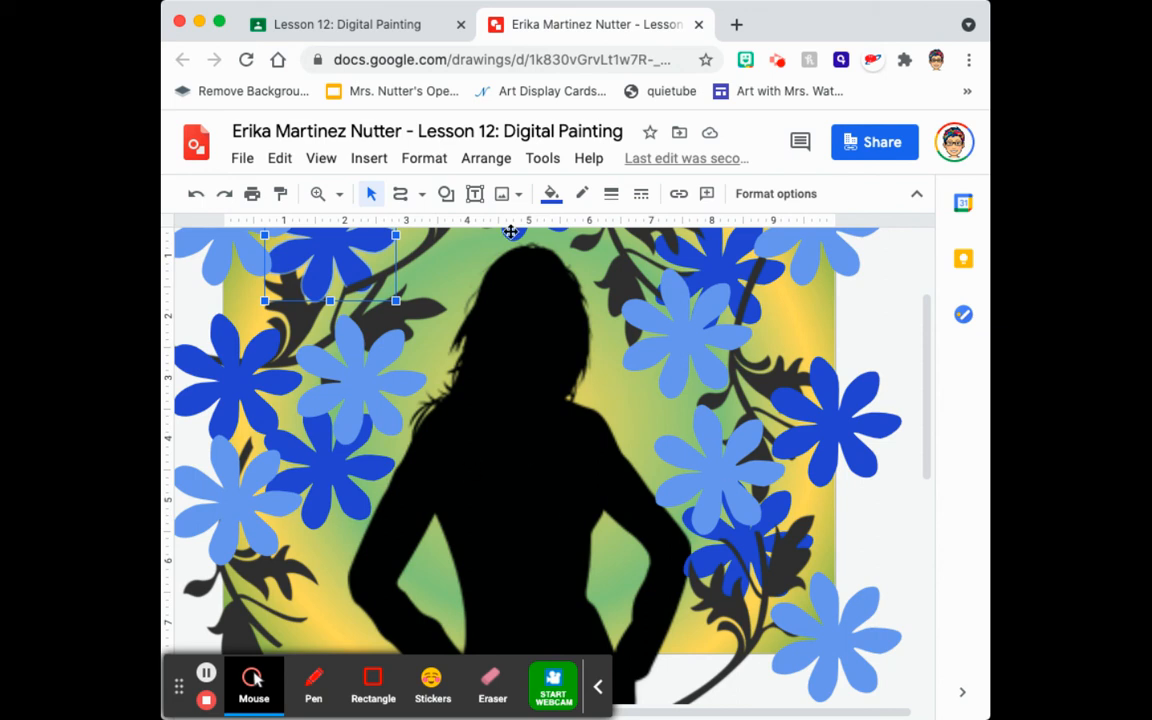
# Step: Draw a large ellipse over the middle of the canvas covering the silhouette's upper body, and nudge it up slightly
pyautogui.click(336, 195)
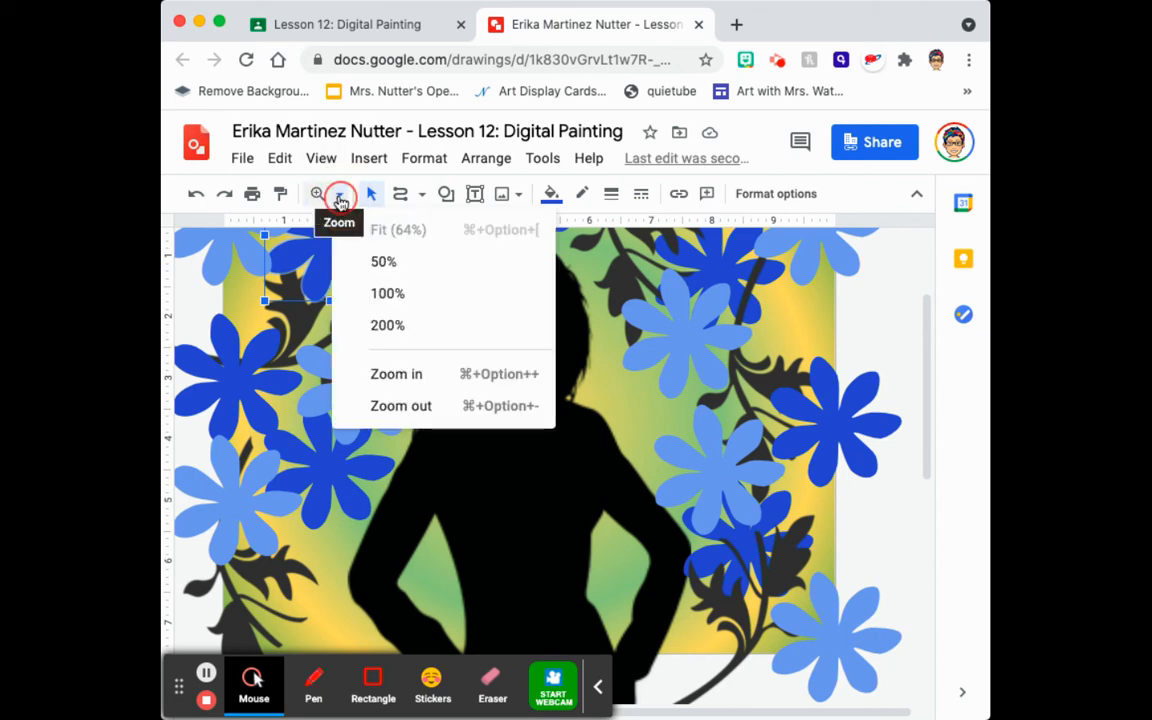
pyautogui.click(386, 405)
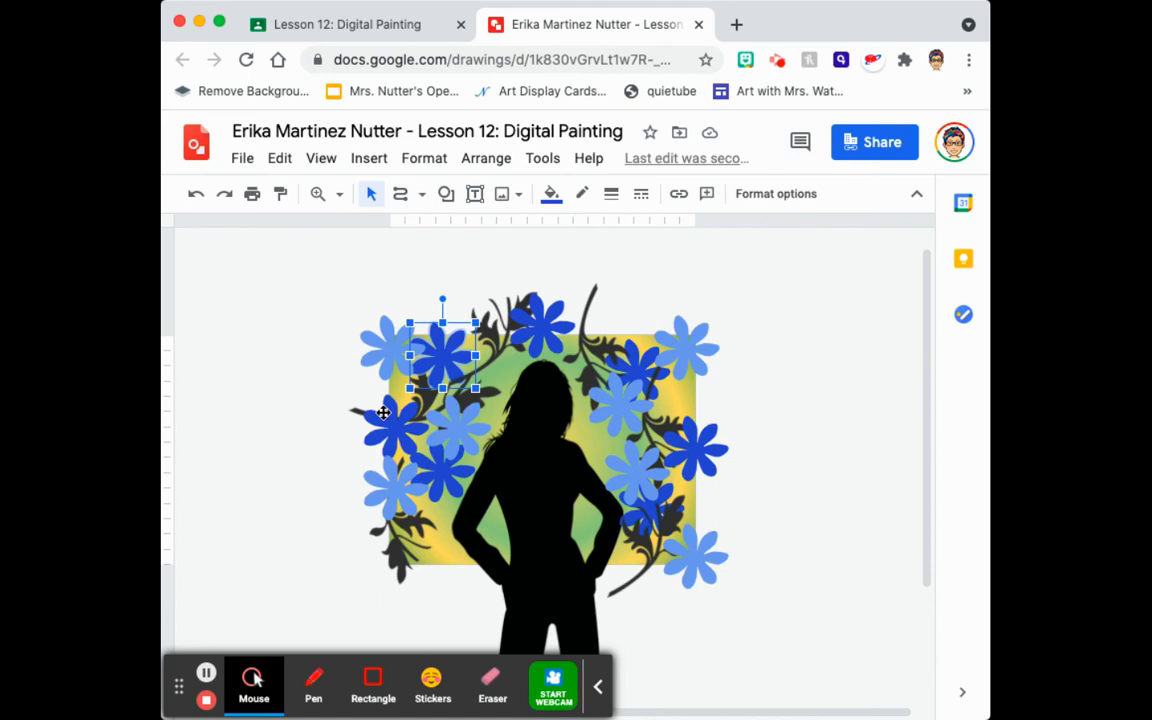
pyautogui.click(316, 303)
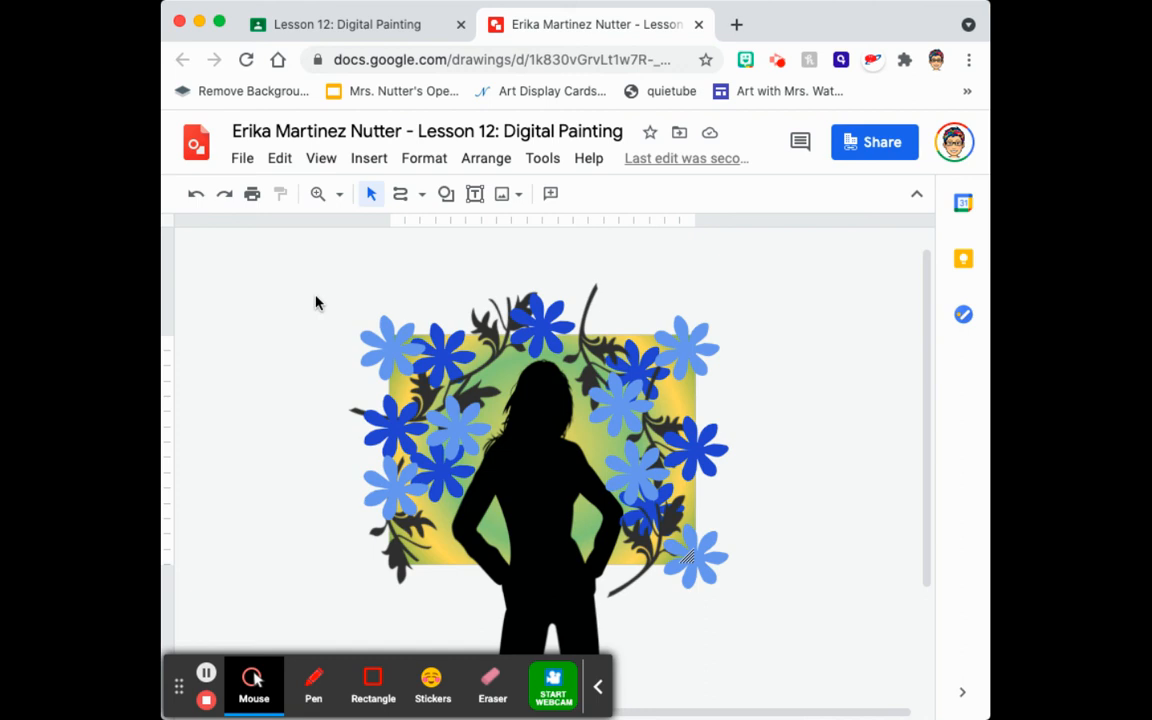
pyautogui.click(447, 195)
pyautogui.moveTo(465, 236)
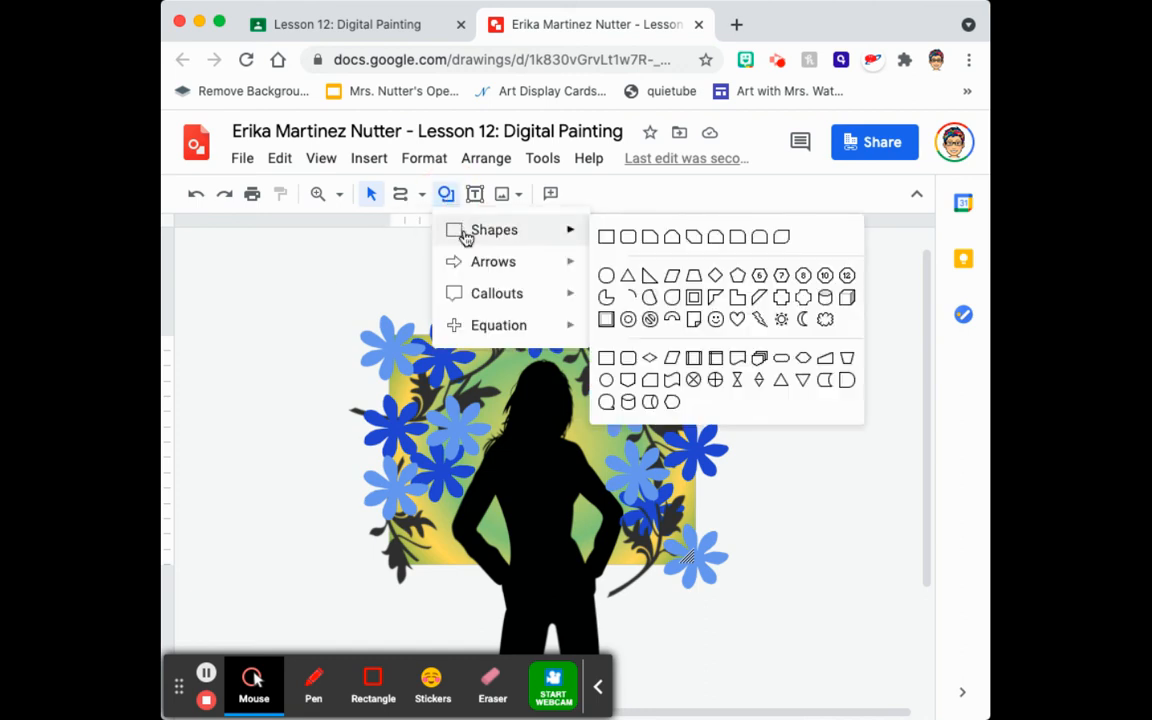
pyautogui.click(607, 280)
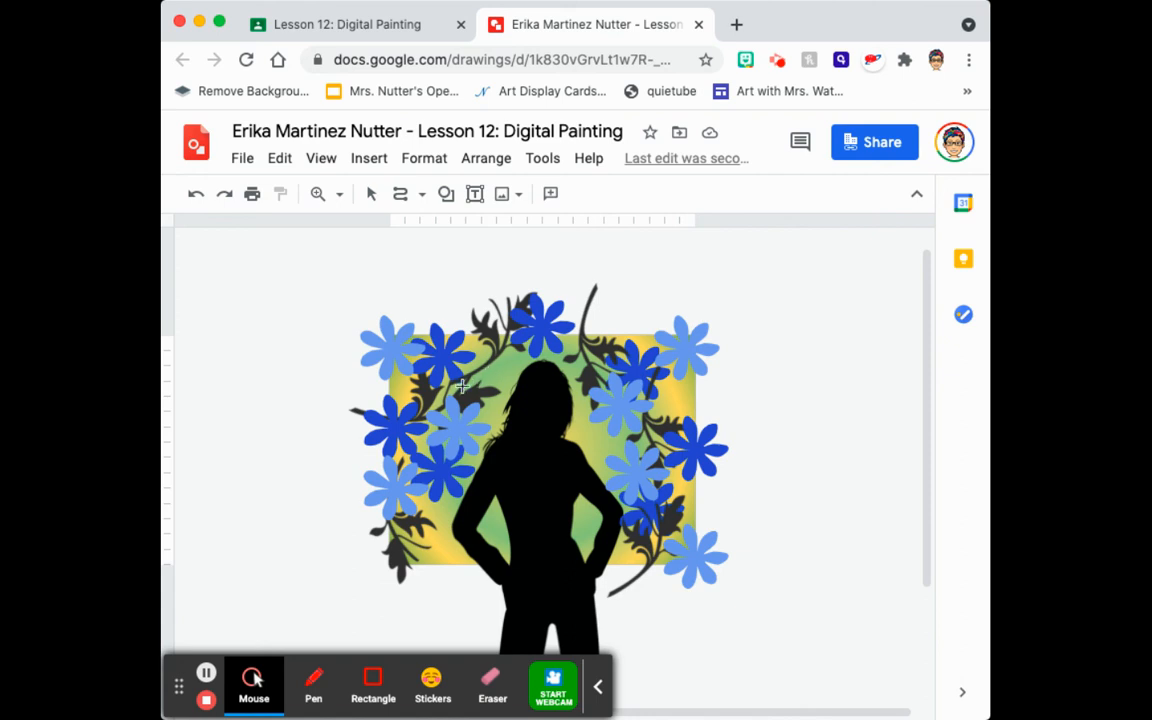
pyautogui.hscroll(-1, 462, 386)
pyautogui.moveTo(422, 356); pyautogui.dragTo(674, 565)
pyautogui.press('Up')
pyautogui.press('Up')
pyautogui.press('Up')
pyautogui.press('Up')
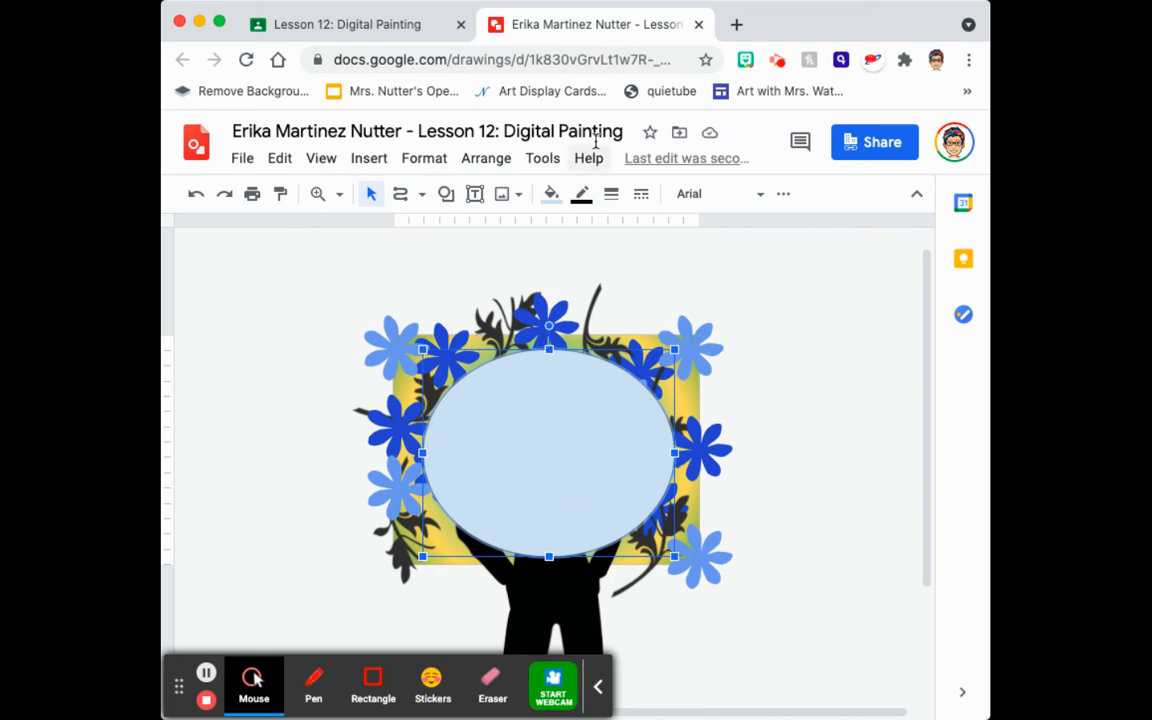
# Step: Make the large ellipse's border transparent and fill the shape with white
pyautogui.click(581, 193)
pyautogui.click(620, 232)
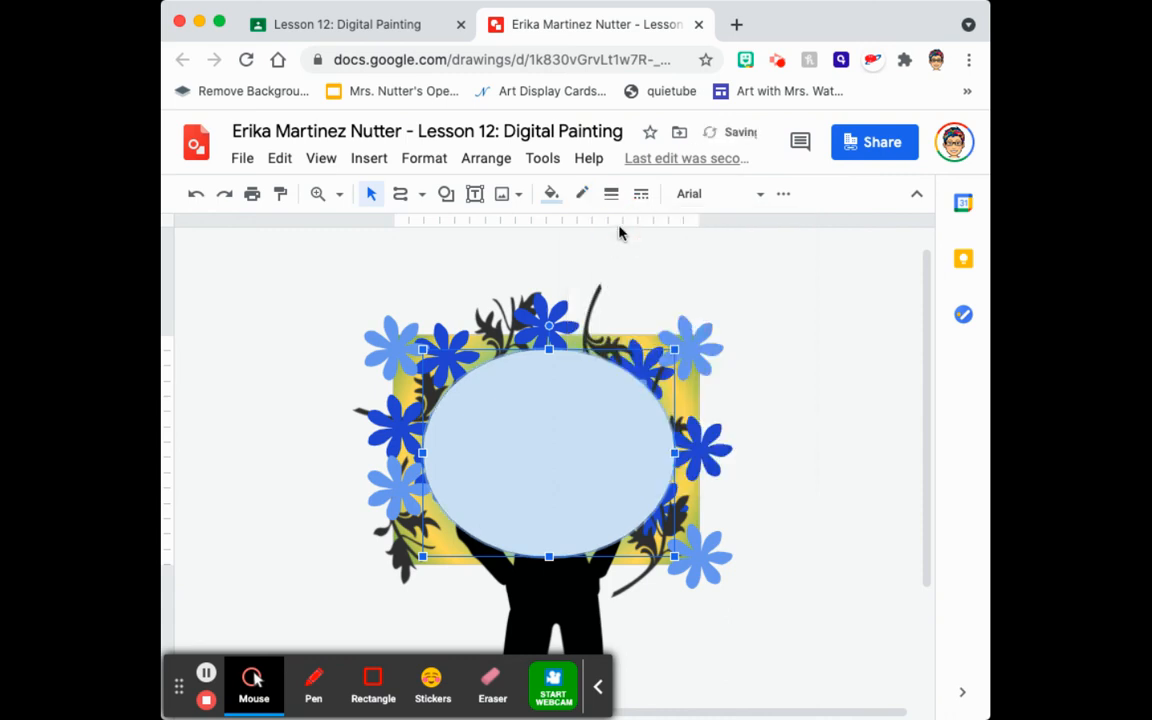
pyautogui.click(551, 196)
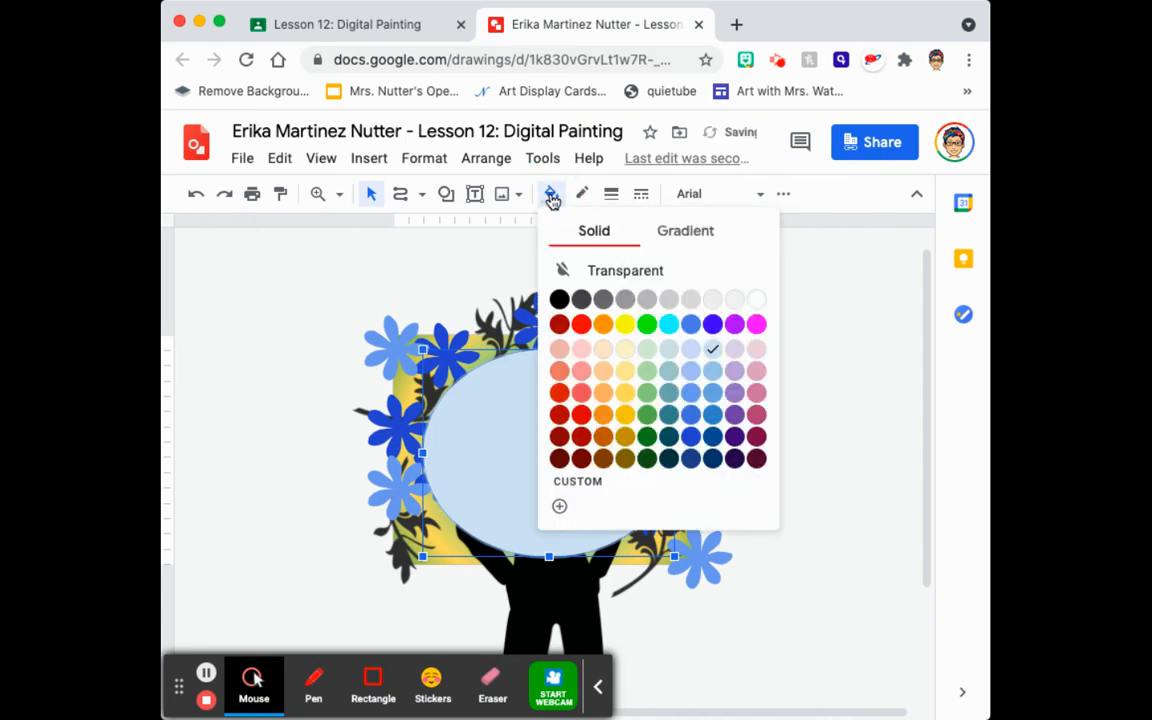
pyautogui.click(757, 303)
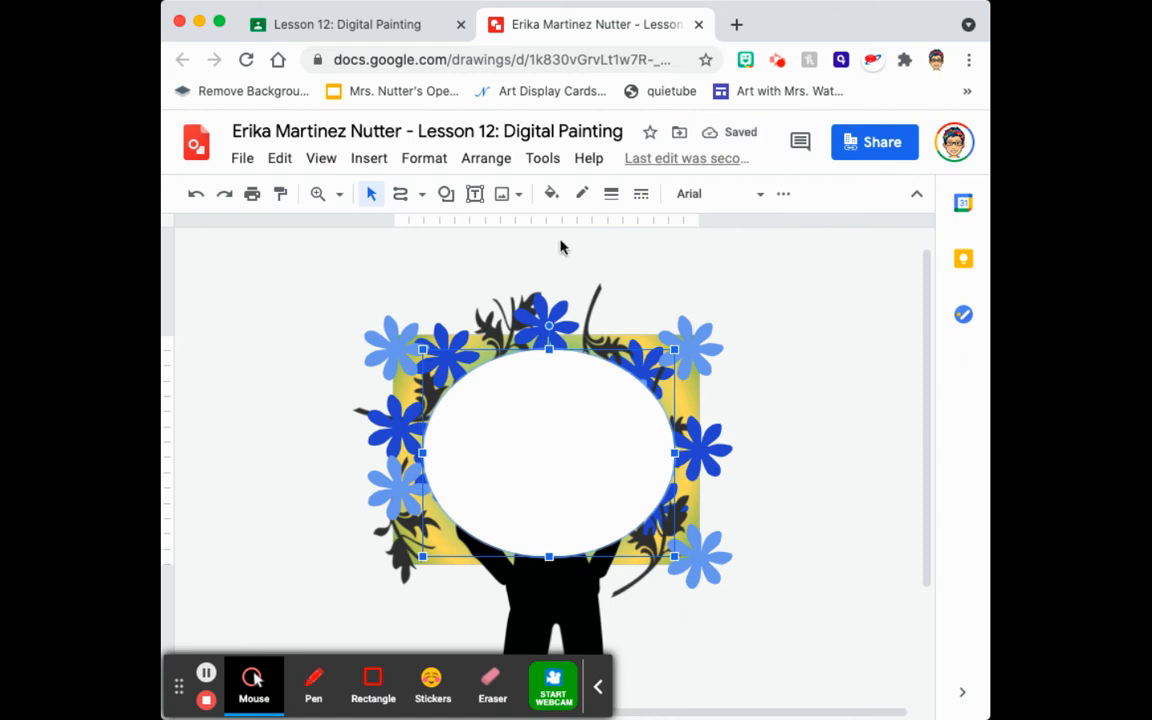
# Step: Give the large ellipse a mostly transparent custom white fill, #ffffff29
pyautogui.click(551, 195)
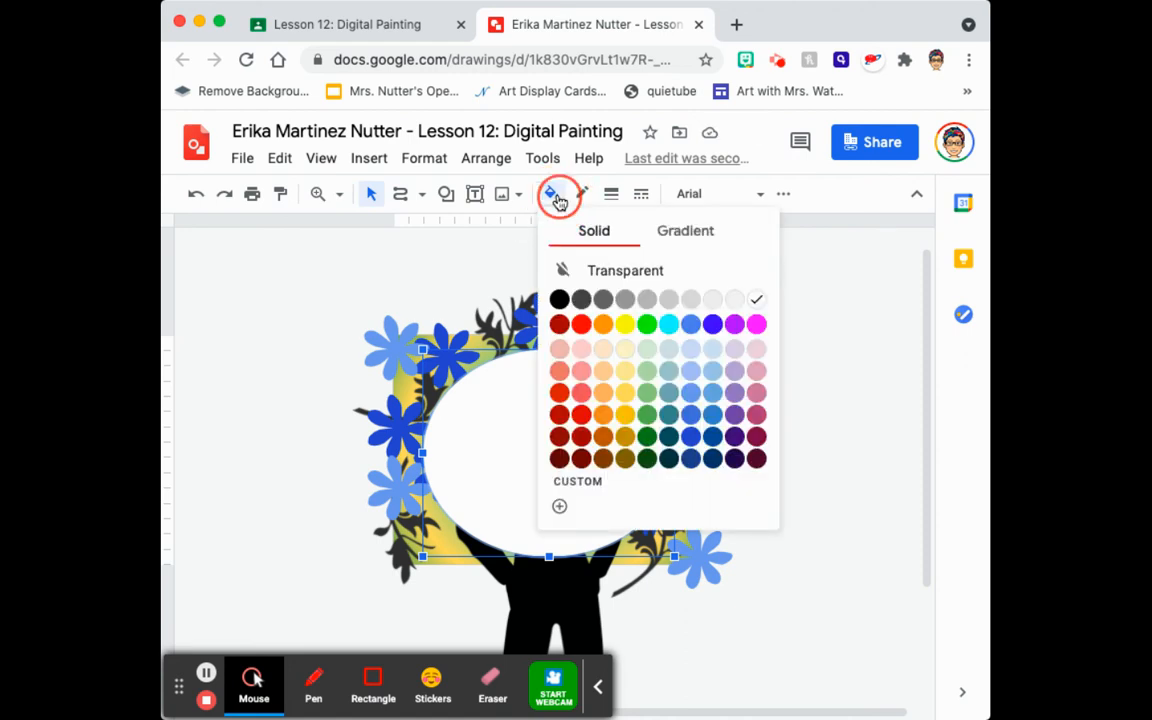
pyautogui.click(591, 483)
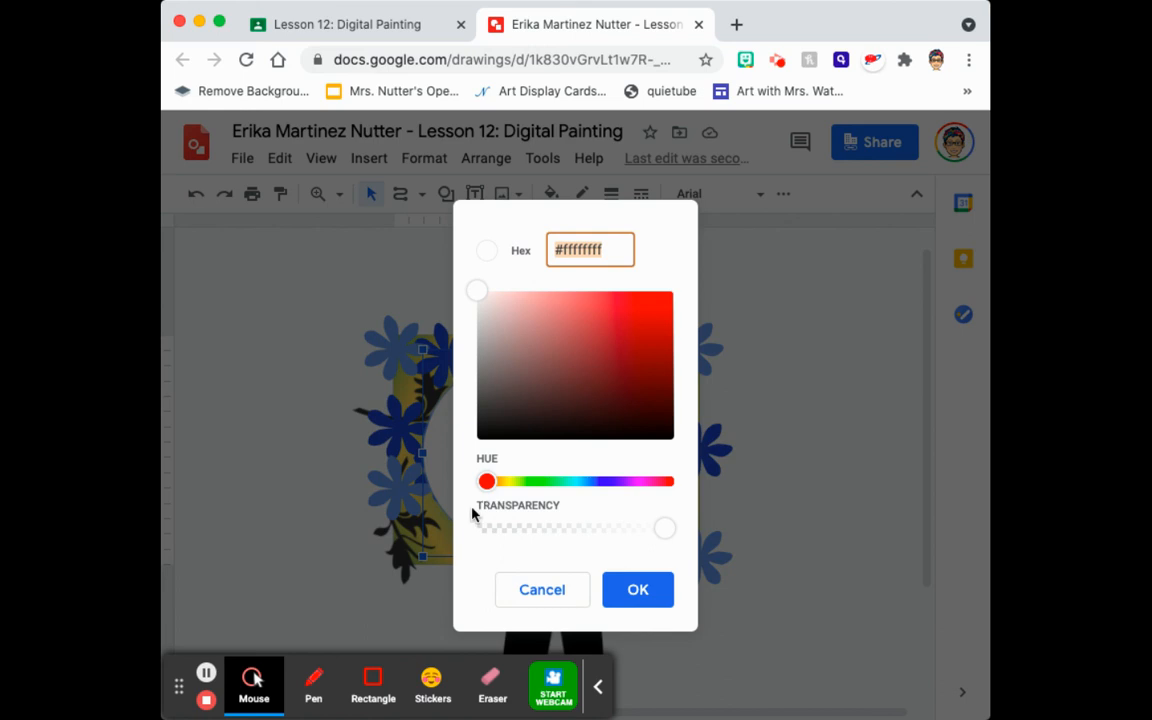
pyautogui.moveTo(662, 531); pyautogui.dragTo(598, 536)
pyautogui.moveTo(593, 535); pyautogui.dragTo(516, 537)
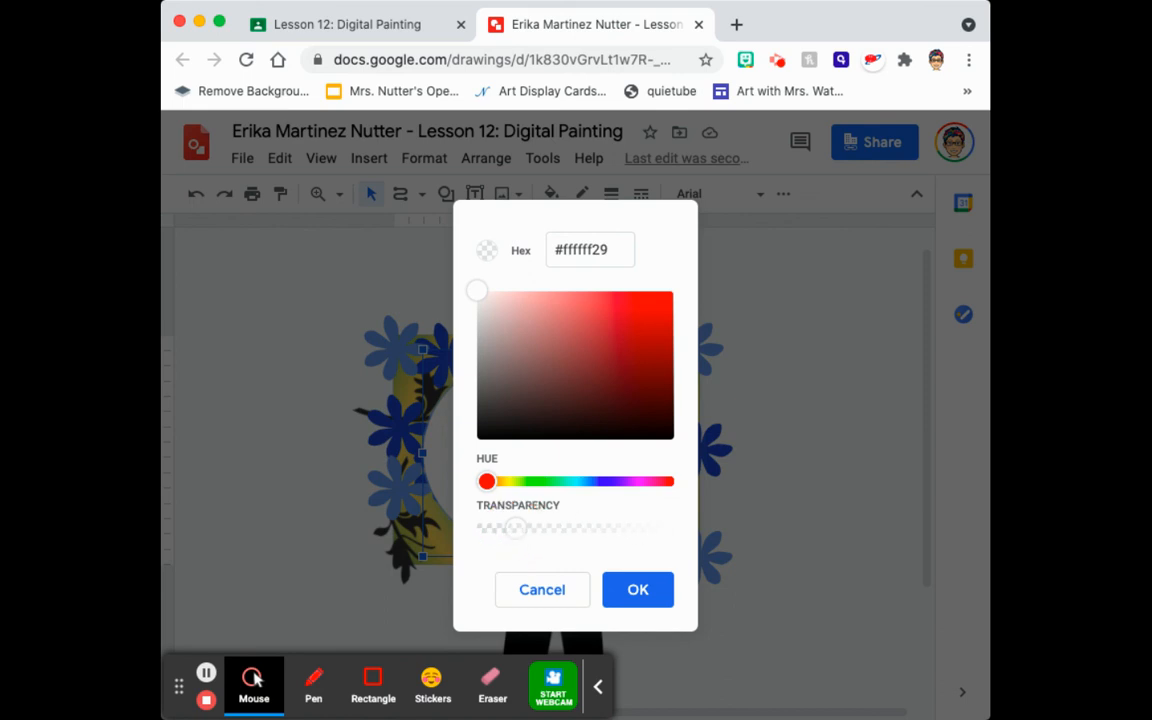
pyautogui.click(633, 593)
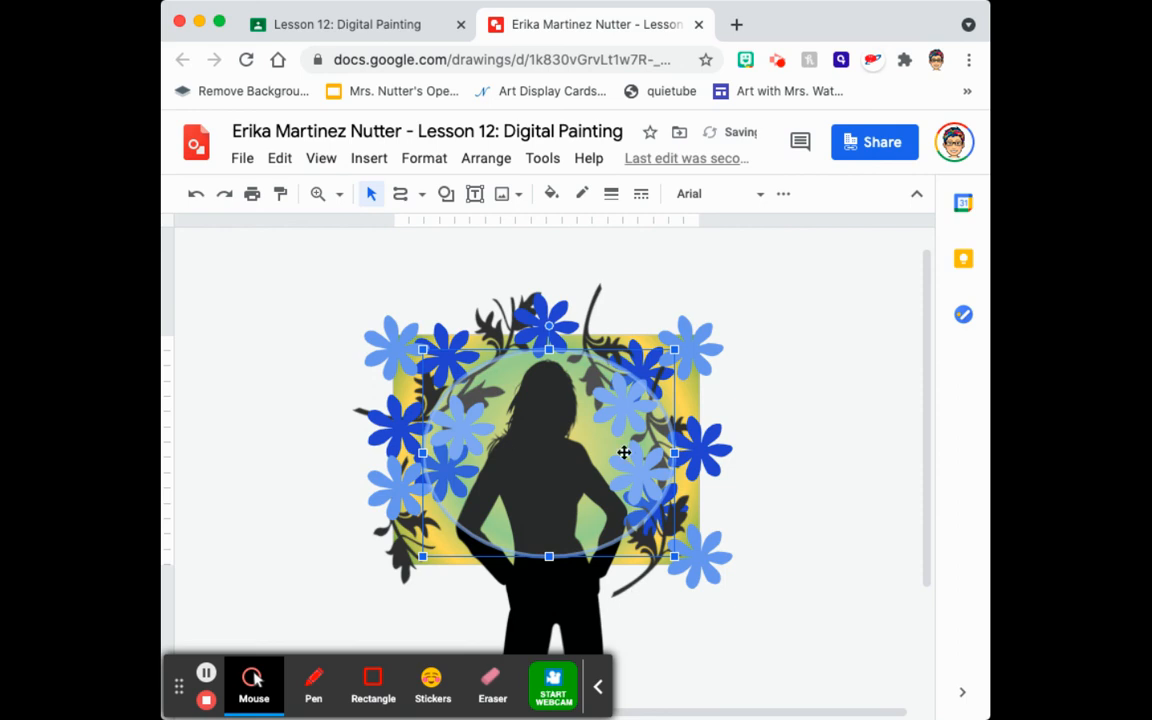
# Step: Duplicate the translucent ellipse, scale the copy down, and center it inside the first over the silhouette
pyautogui.rightClick(537, 452)
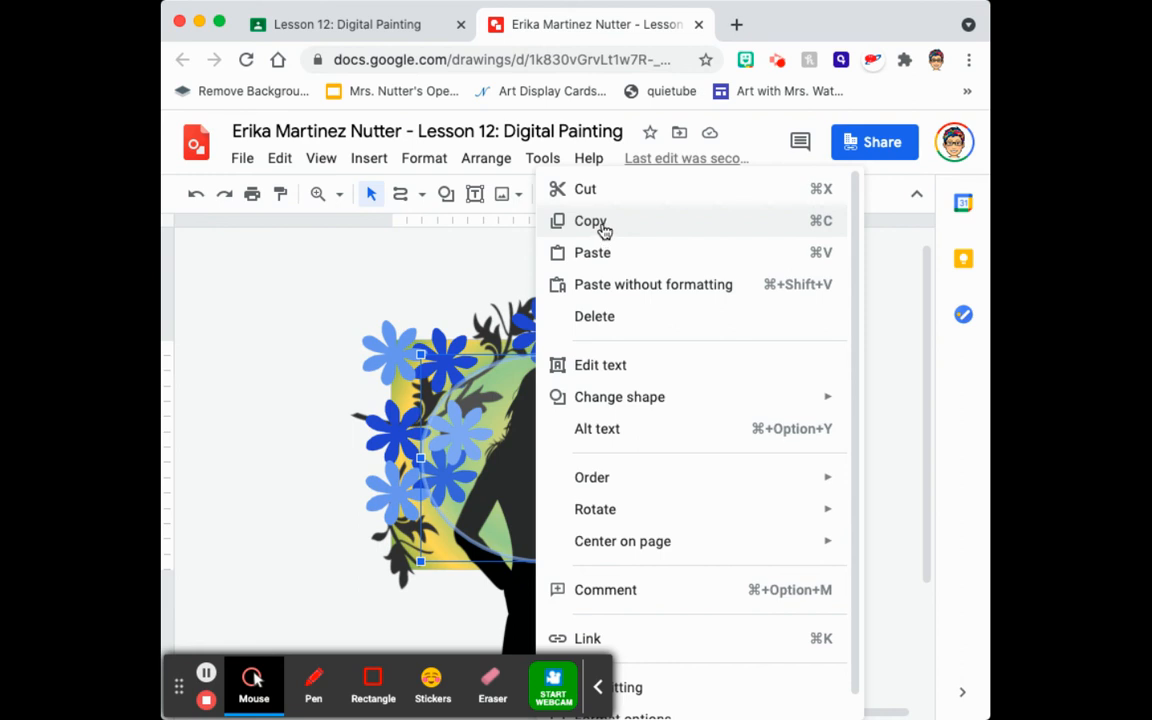
pyautogui.click(597, 224)
pyautogui.rightClick(563, 442)
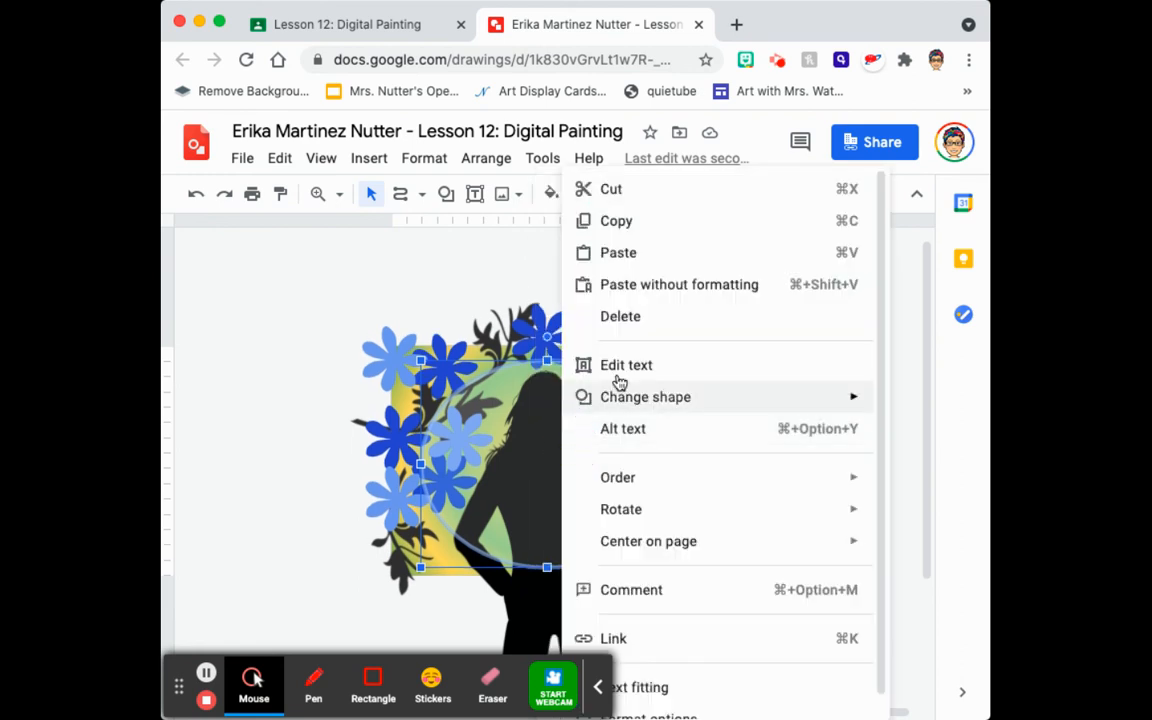
pyautogui.click(638, 252)
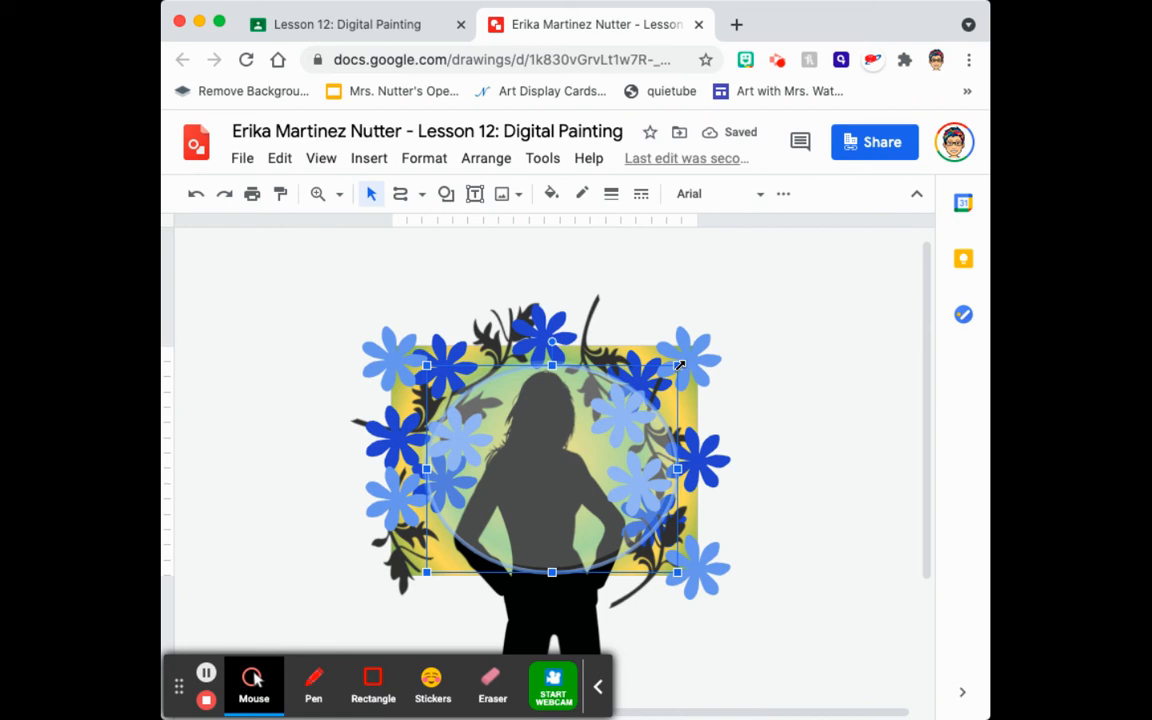
pyautogui.moveTo(679, 366); pyautogui.dragTo(636, 405)
pyautogui.moveTo(568, 494); pyautogui.dragTo(562, 467)
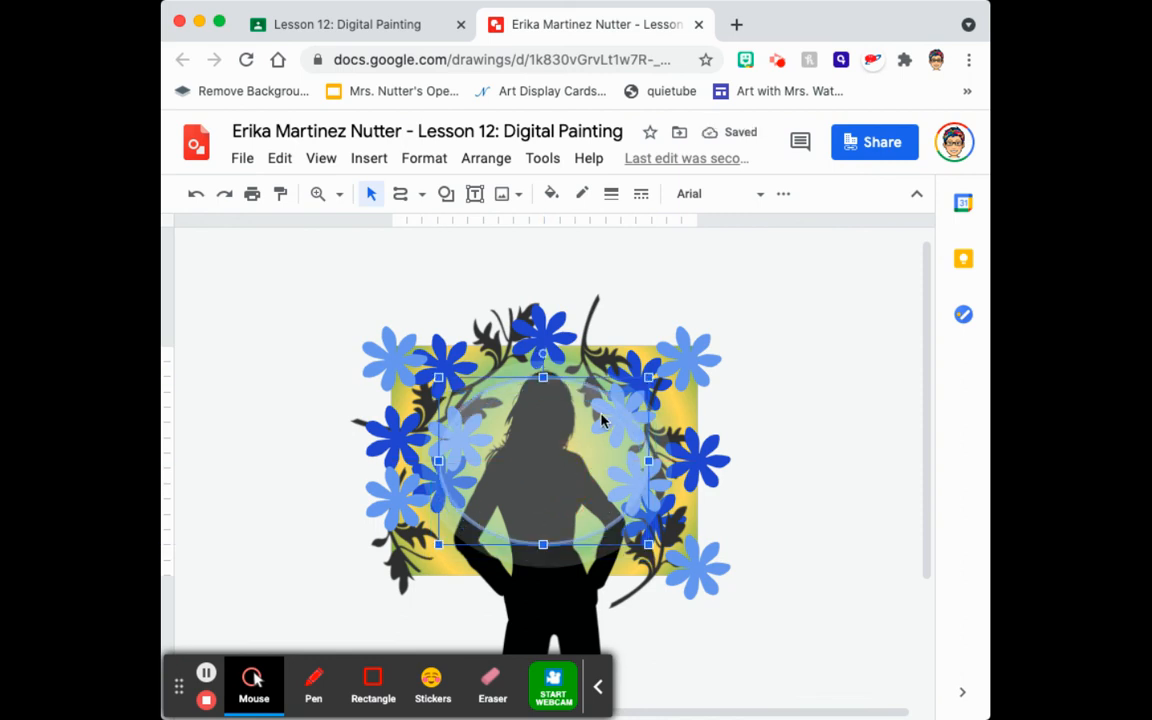
# Step: Add two more progressively smaller translucent ellipses nested inside the others over the silhouette's upper body
pyautogui.moveTo(613, 399); pyautogui.dragTo(597, 411)
pyautogui.moveTo(535, 496); pyautogui.dragTo(553, 487)
pyautogui.press('super+d')
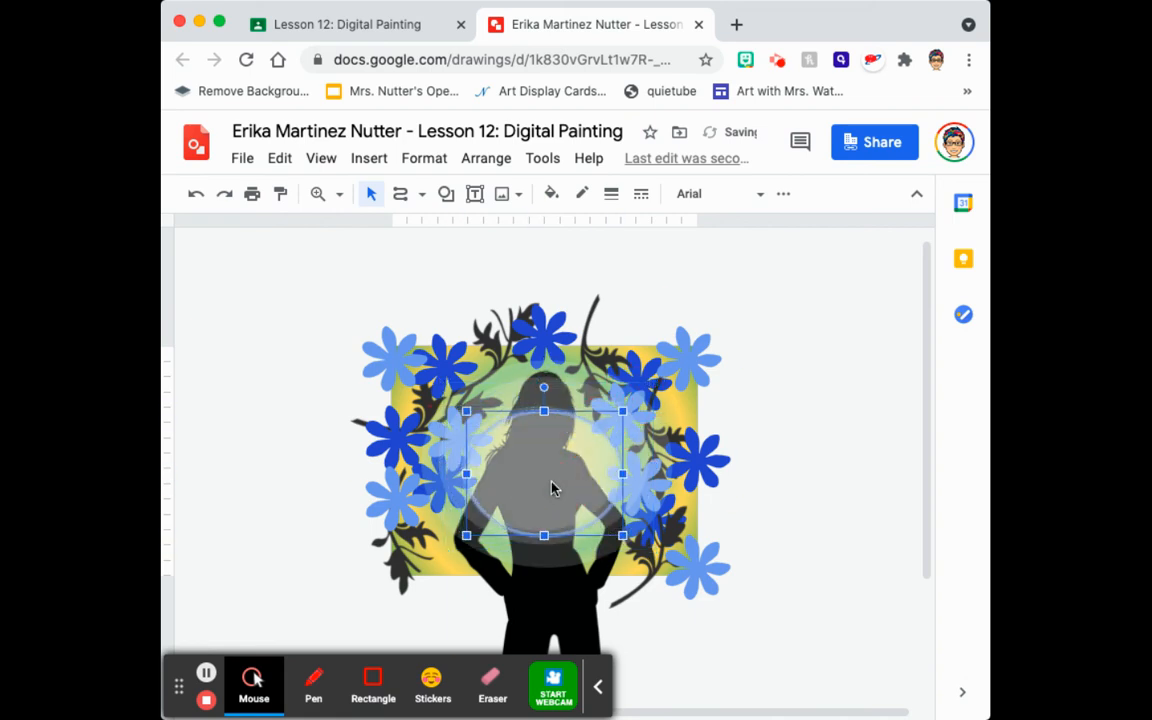
pyautogui.moveTo(625, 410); pyautogui.dragTo(571, 461)
pyautogui.moveTo(524, 509); pyautogui.dragTo(538, 483)
pyautogui.click(537, 483)
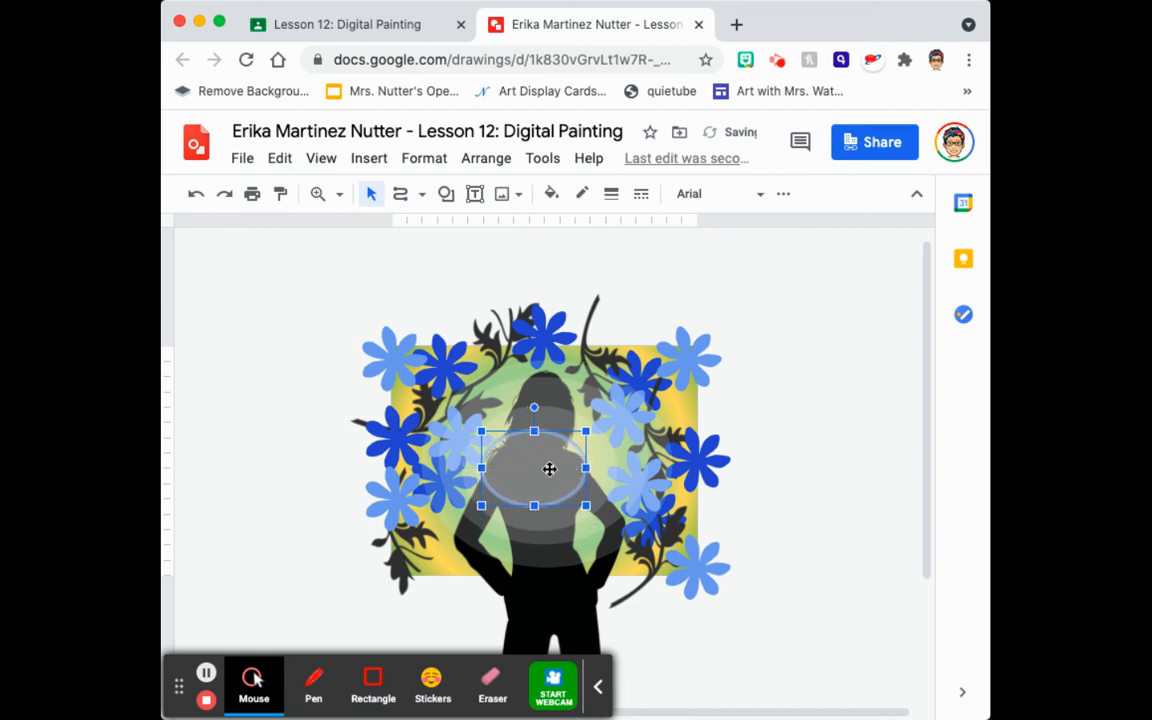
# Step: Add a smallest translucent ellipse centered inside the nested ellipses over the silhouette's upper body, and deselect it
pyautogui.moveTo(551, 454)
pyautogui.mouseDown()
pyautogui.moveTo(525, 484)
pyautogui.moveTo(551, 451)
pyautogui.mouseUp()
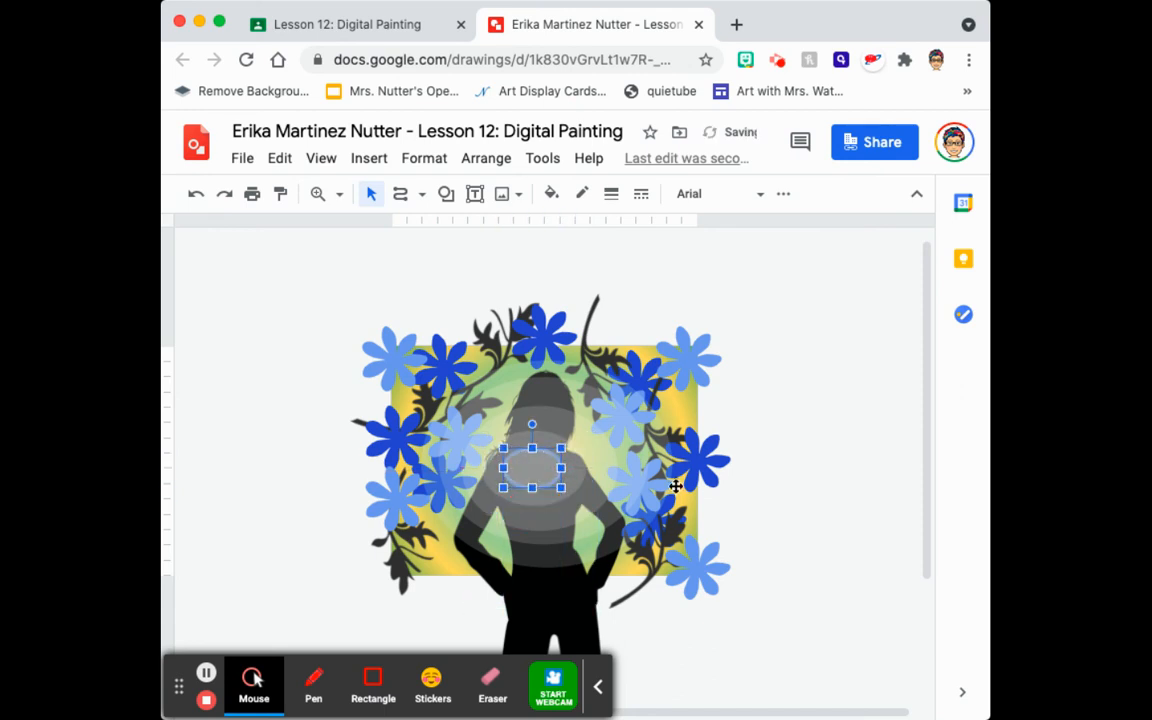
pyautogui.click(851, 499)
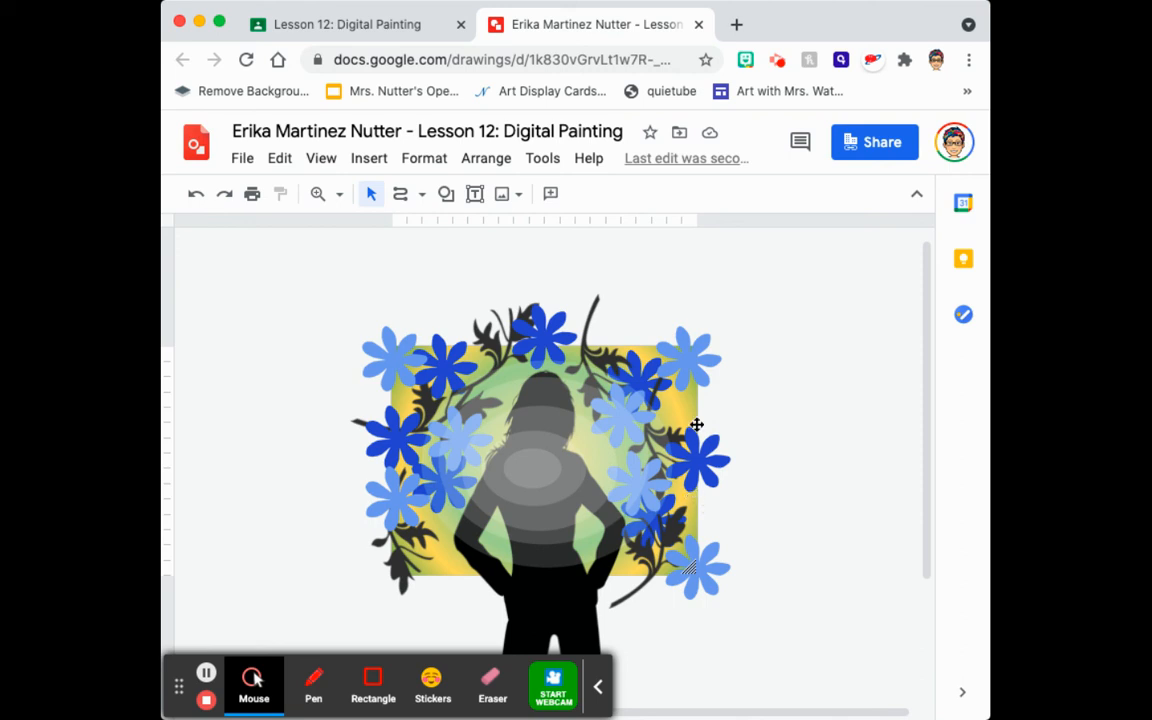
# Step: View the file formats available for downloading the drawing, and leave without choosing one
pyautogui.click(244, 167)
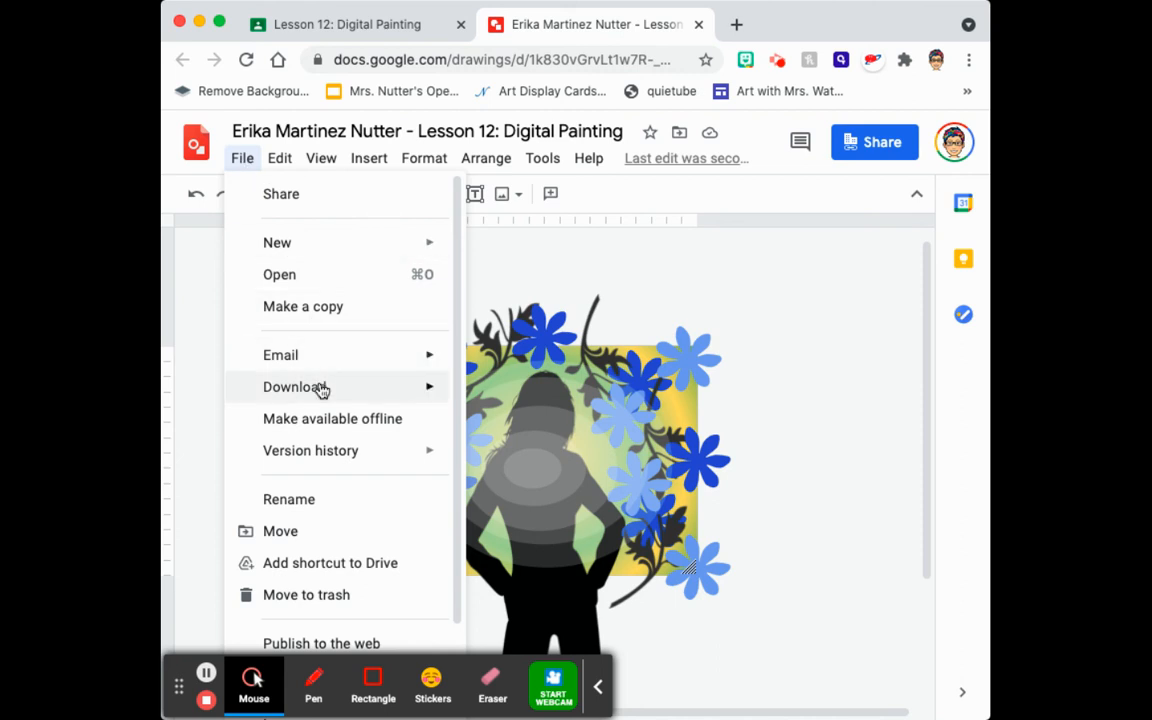
pyautogui.moveTo(322, 390)
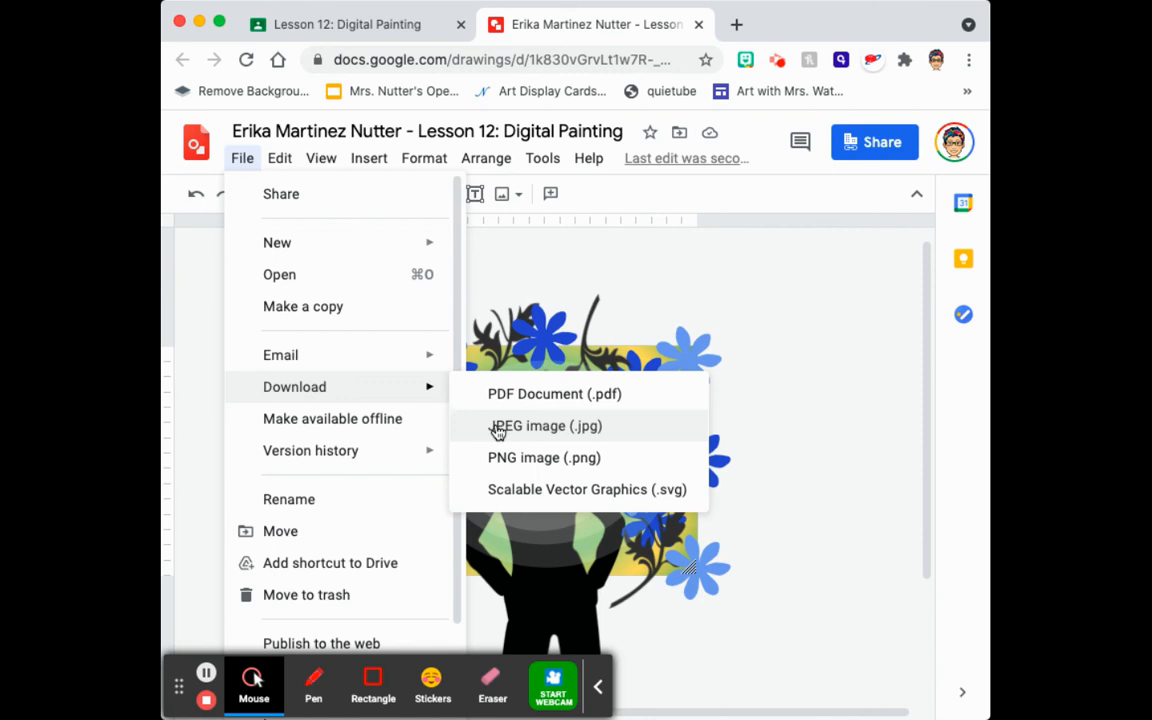
pyautogui.click(746, 172)
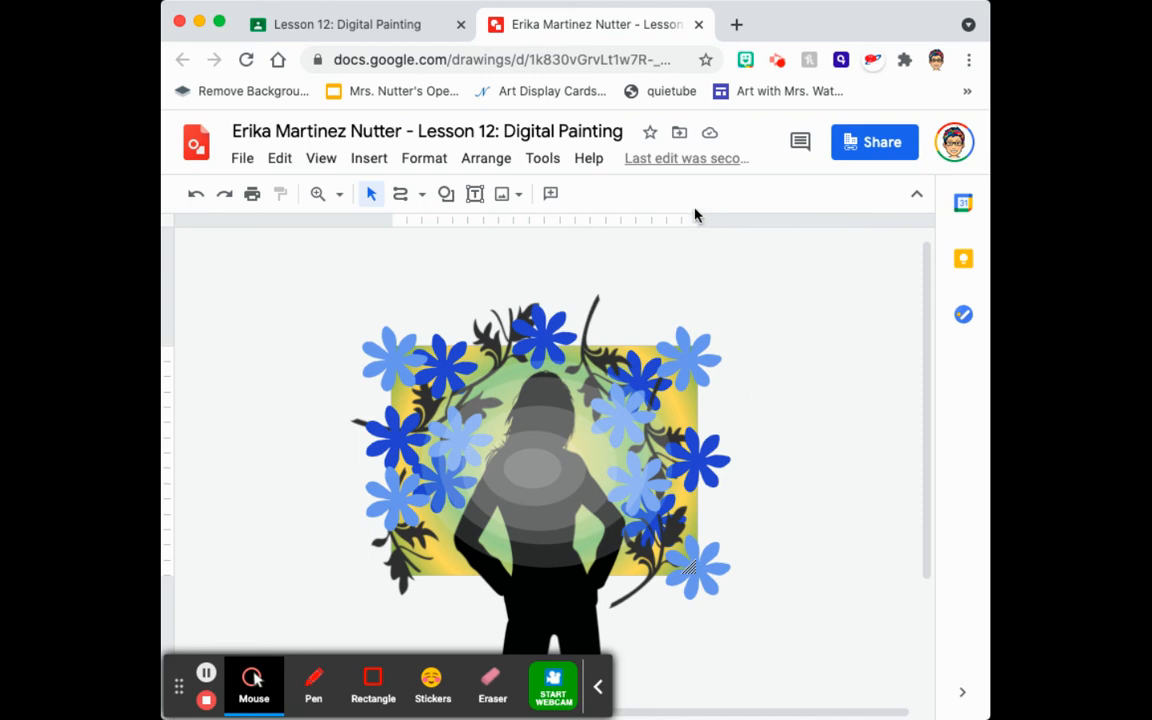
# Step: Switch to the Lesson 12: Digital Painting assignment in Google Classroom and close the finished drawing
pyautogui.click(386, 37)
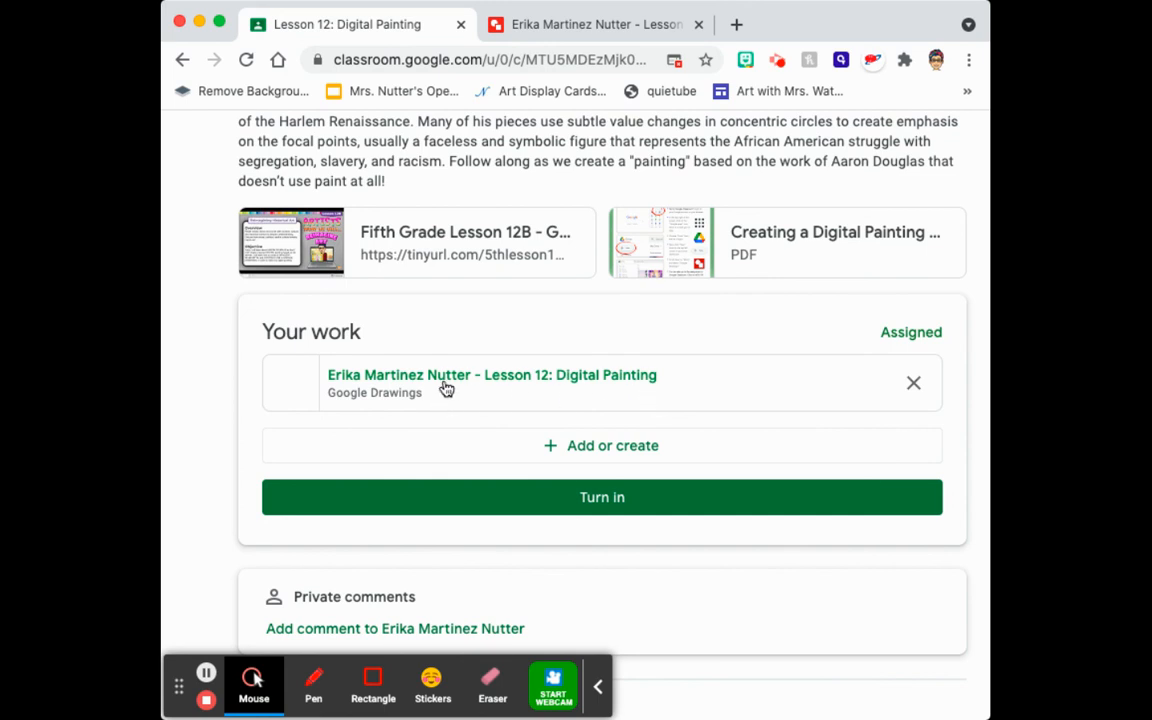
pyautogui.click(591, 28)
pyautogui.click(698, 25)
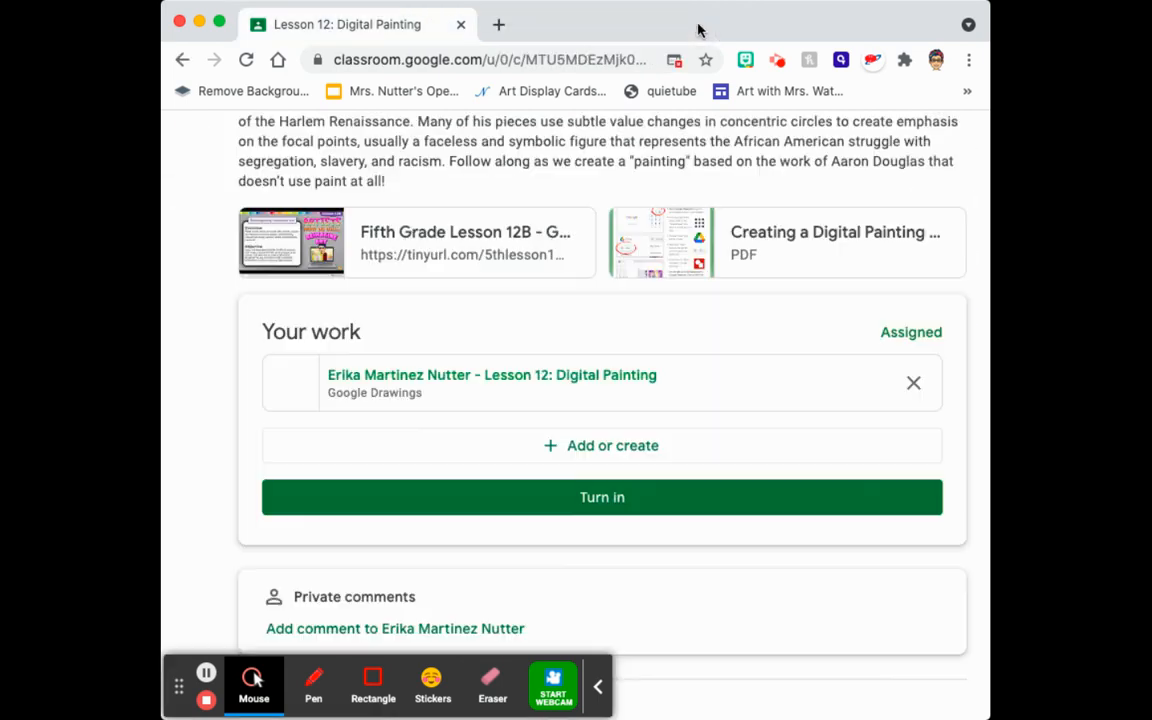
# Step: Reopen the drawing attached to the Classroom assignment to check the saved artwork, and close it again
pyautogui.click(318, 388)
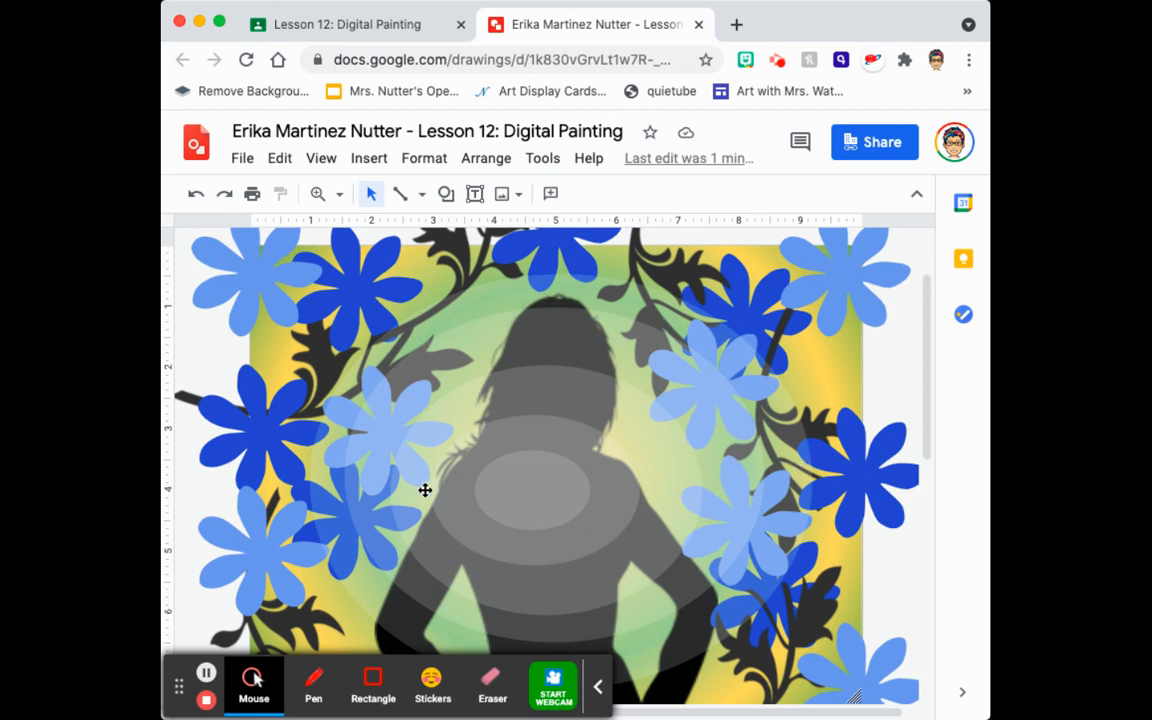
pyautogui.click(698, 25)
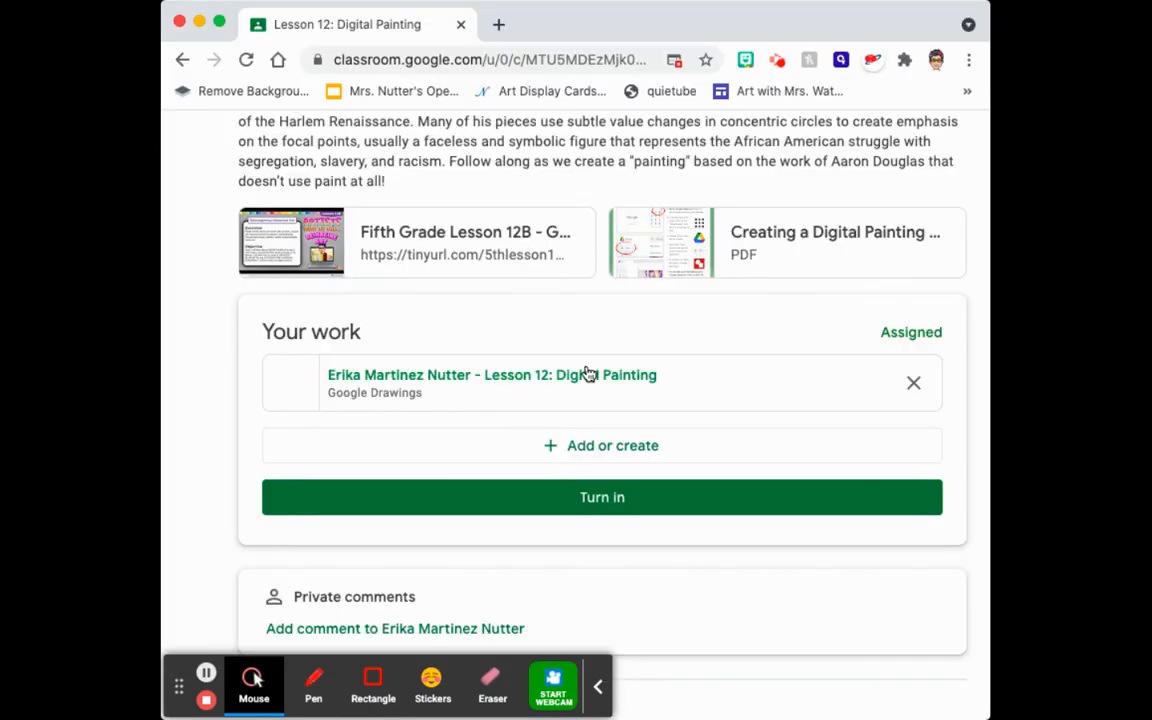
# Step: Turn in the attached drawing for the Lesson 12: Digital Painting assignment and confirm the submission
pyautogui.click(617, 498)
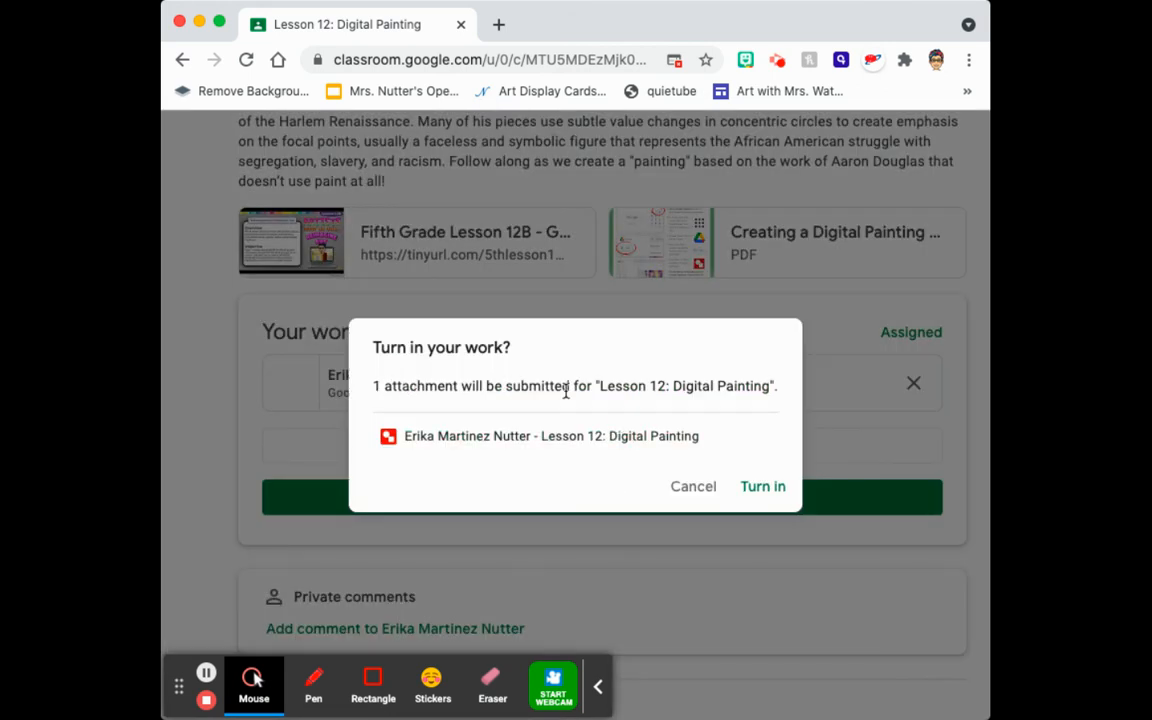
pyautogui.click(776, 500)
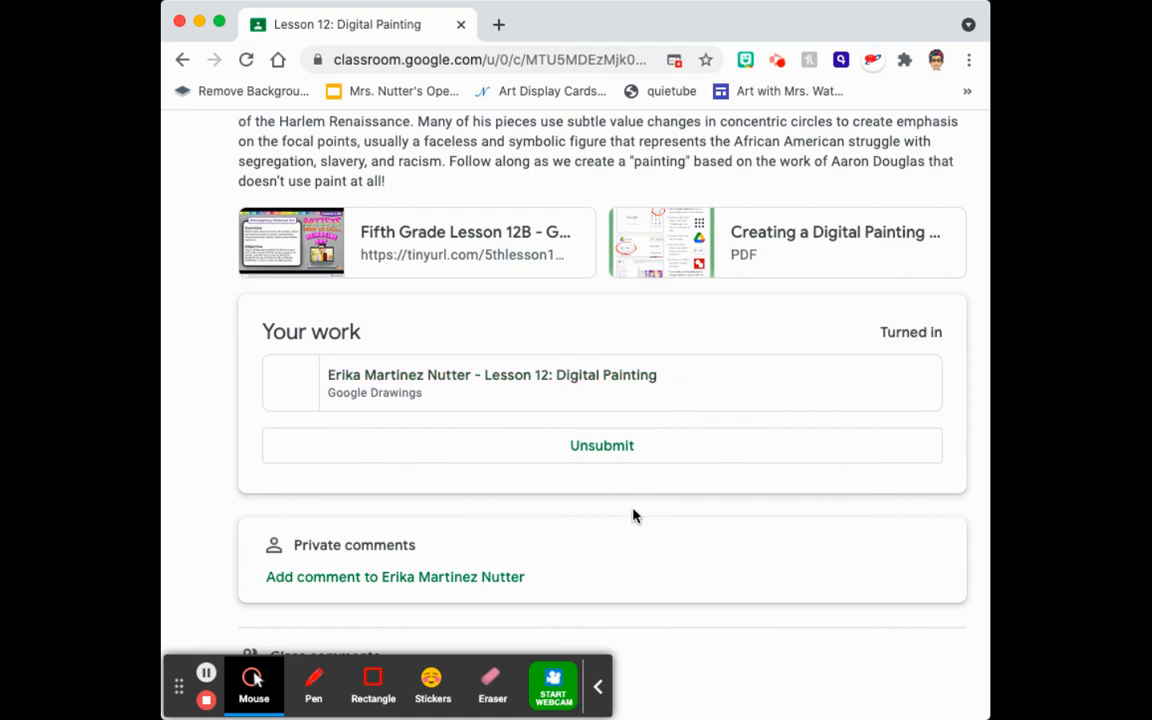
pyautogui.scroll(5, 605, 581)
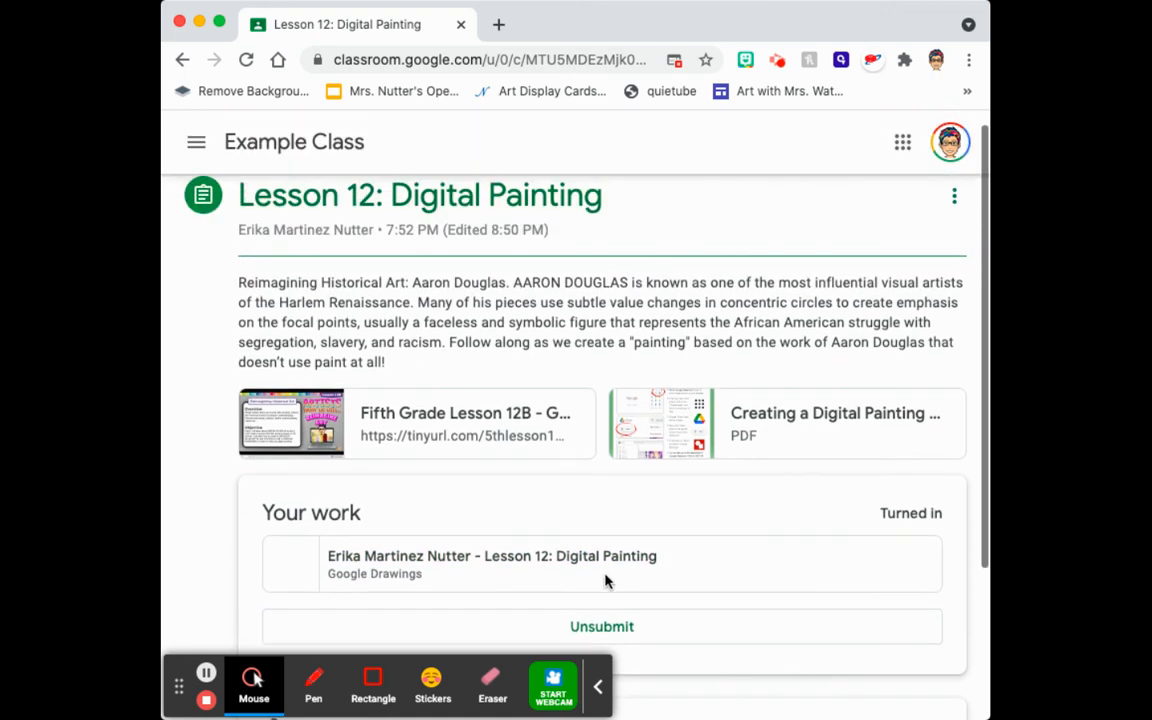